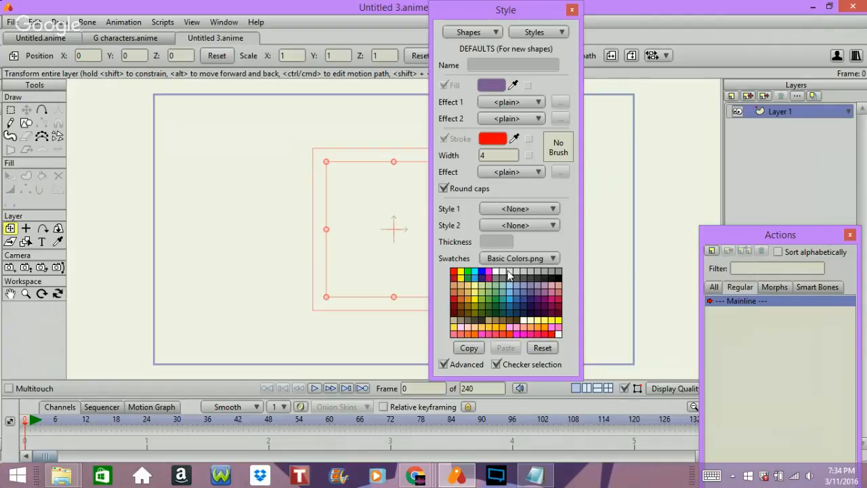
Try several swatches for the default fill colour of new shapes, settling on a medium green (6CB376).
click(510, 271)
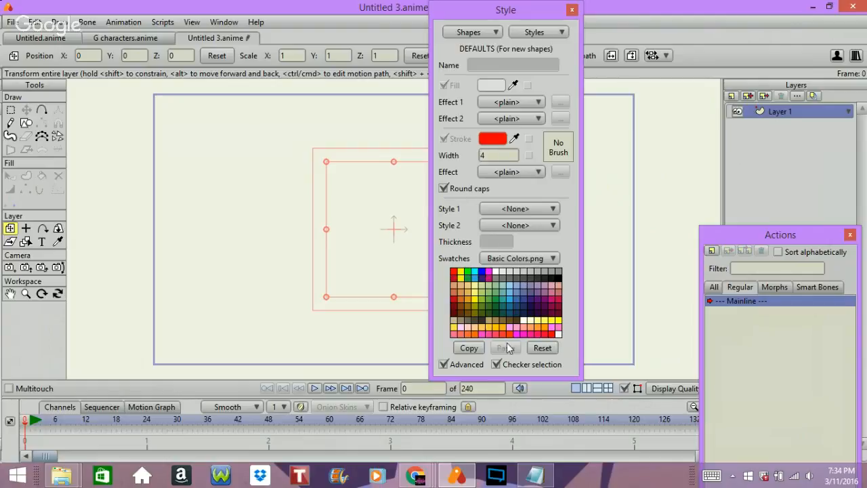
click(540, 288)
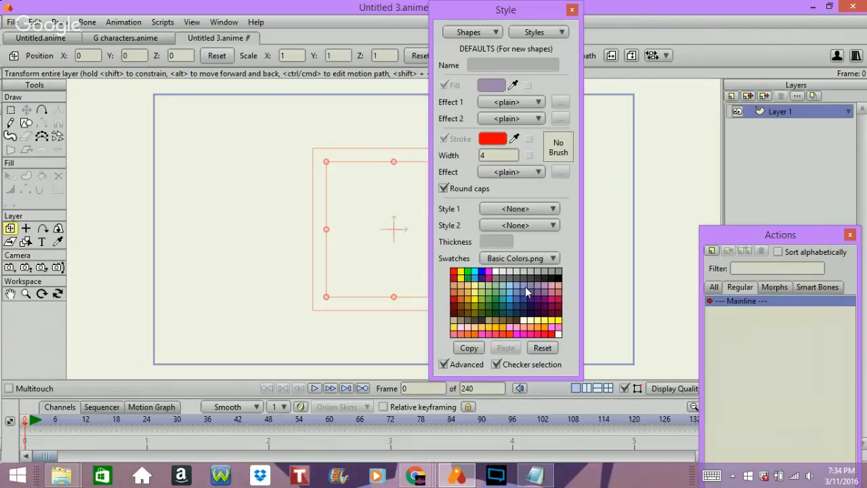
click(526, 287)
click(503, 290)
click(493, 302)
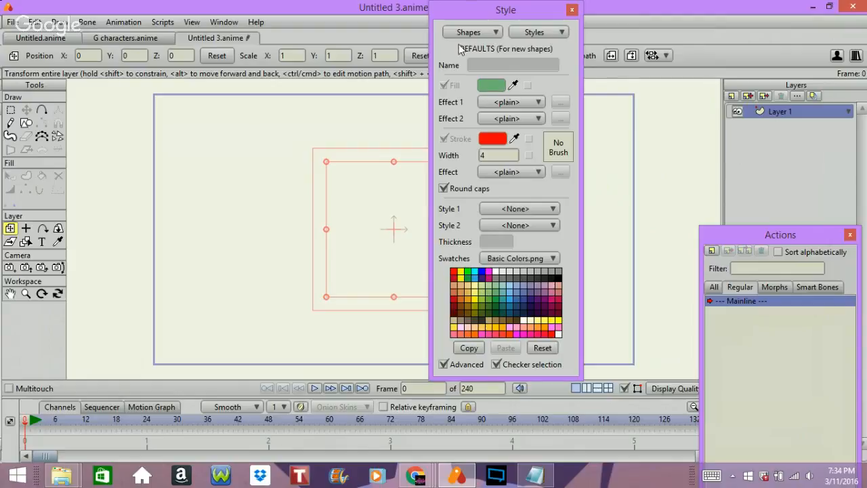
Move the Style window off the canvas and draw a green, nearly round ellipse for the hips, just below the canvas centre.
drag(505, 10, 626, 204)
click(25, 121)
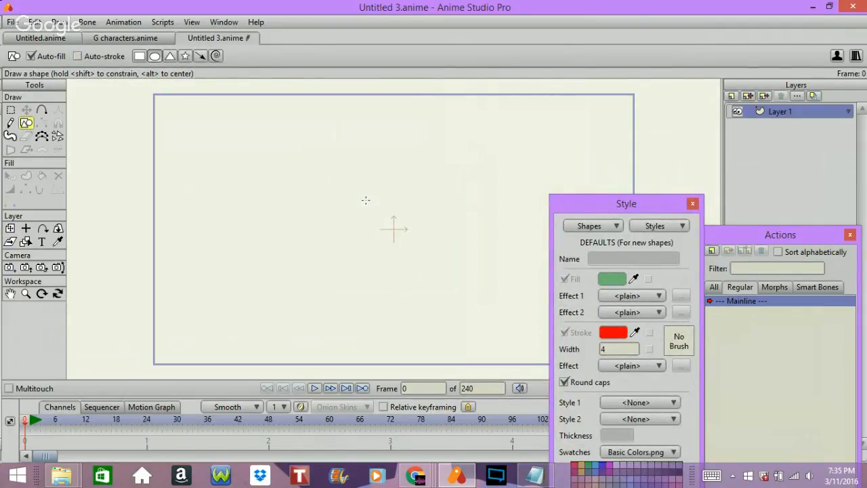
mouse_move(330, 214)
mouse_down()
mouse_move(488, 280)
mouse_move(495, 302)
mouse_up()
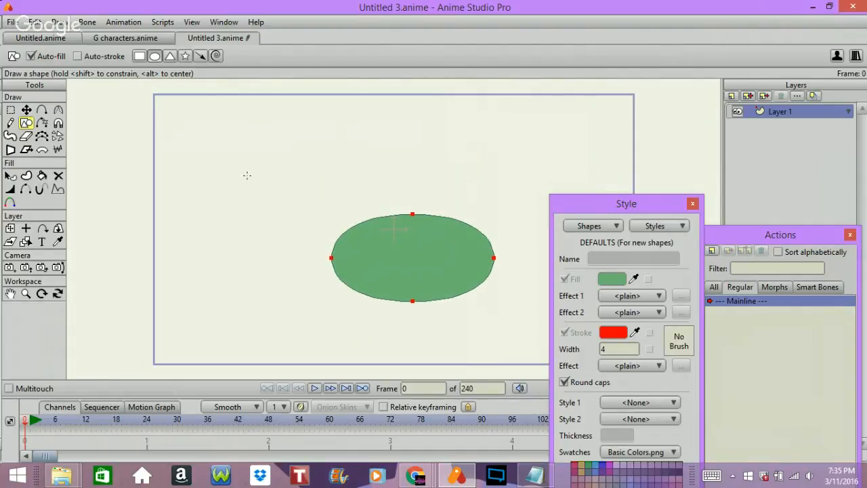
key(ctrl+z)
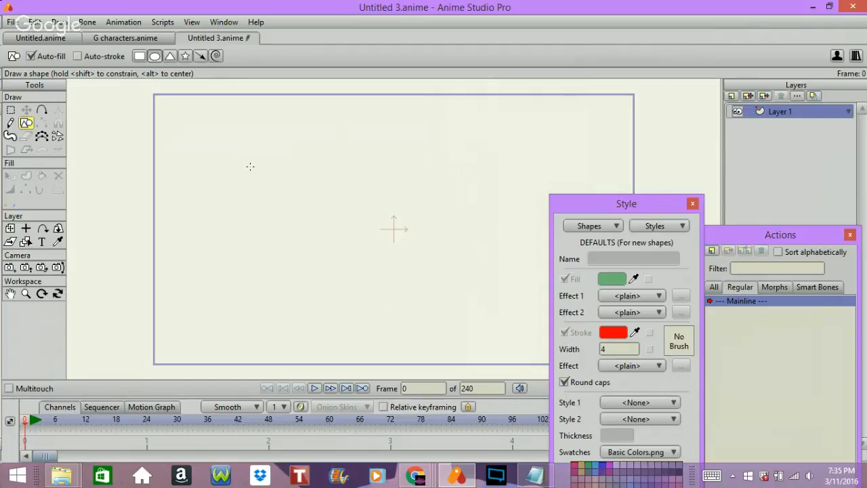
drag(342, 204, 503, 334)
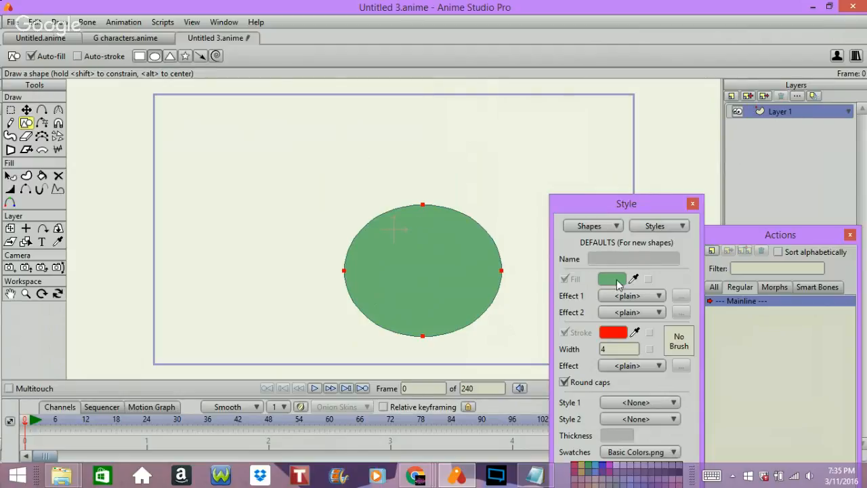
Rename the layer holding the green ellipse as Hips.
double_click(766, 111)
text(Hips)
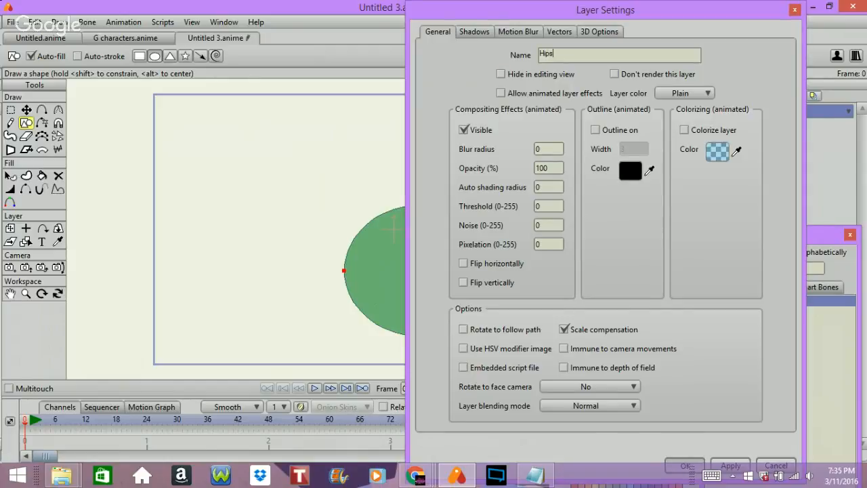
click(686, 466)
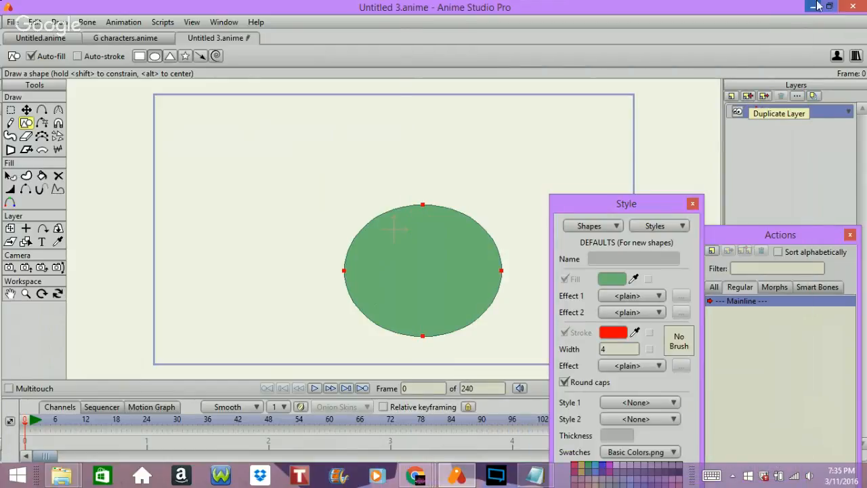
Add a new vector layer named Torso above the Hips layer.
click(731, 96)
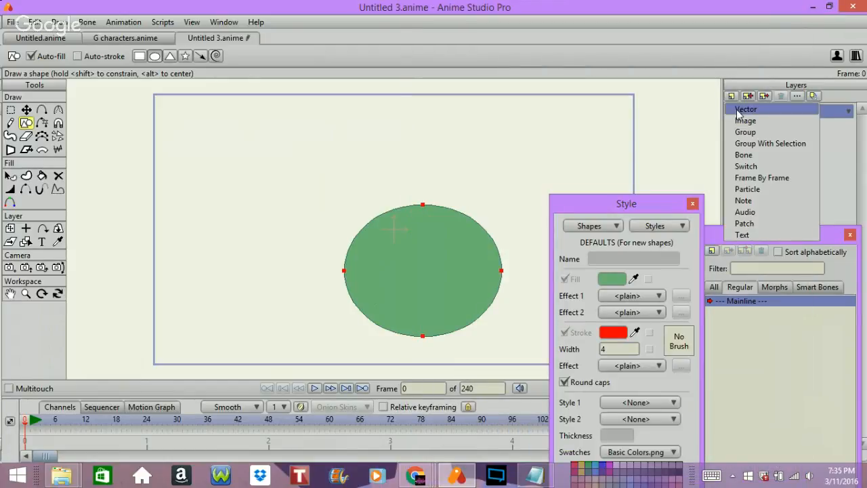
click(739, 109)
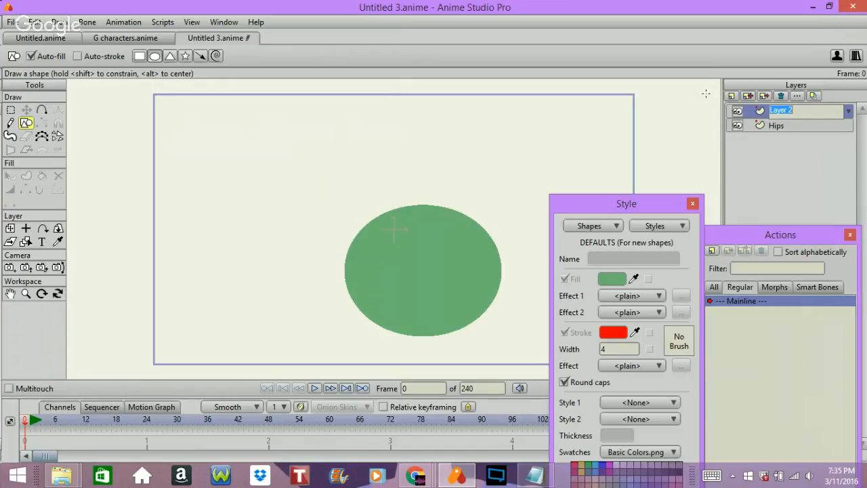
text(Torso)
key(Return)
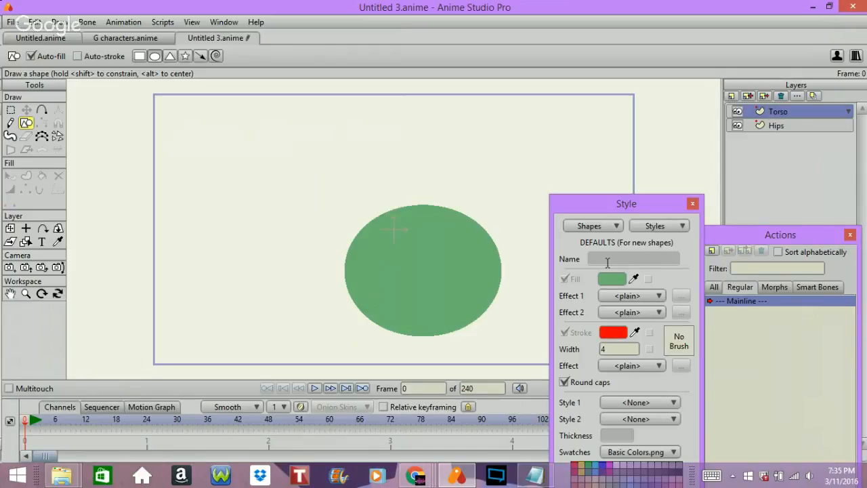
Set the default fill to dark green (065011) and draw an upright rectangle for the torso, overlapping the upper half of the hips.
click(622, 281)
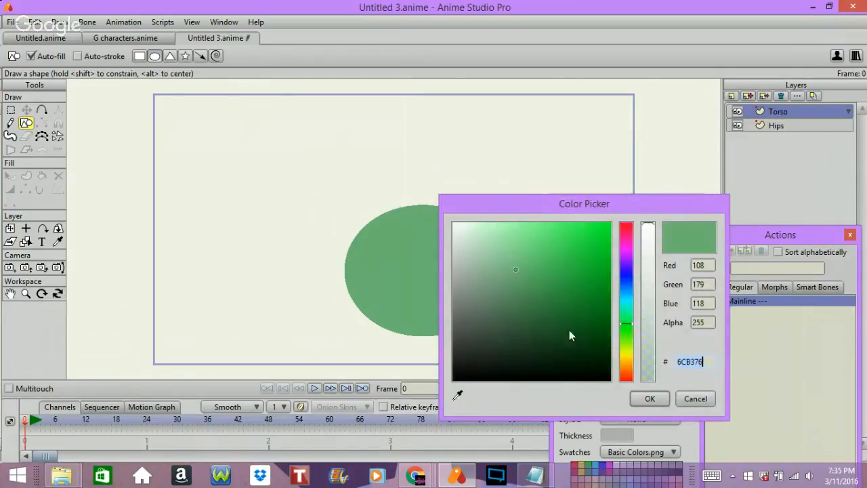
click(597, 332)
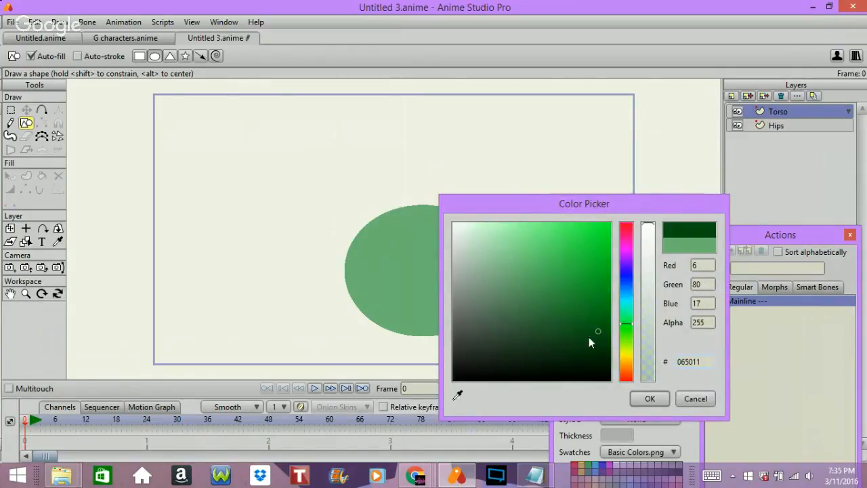
click(649, 397)
click(139, 56)
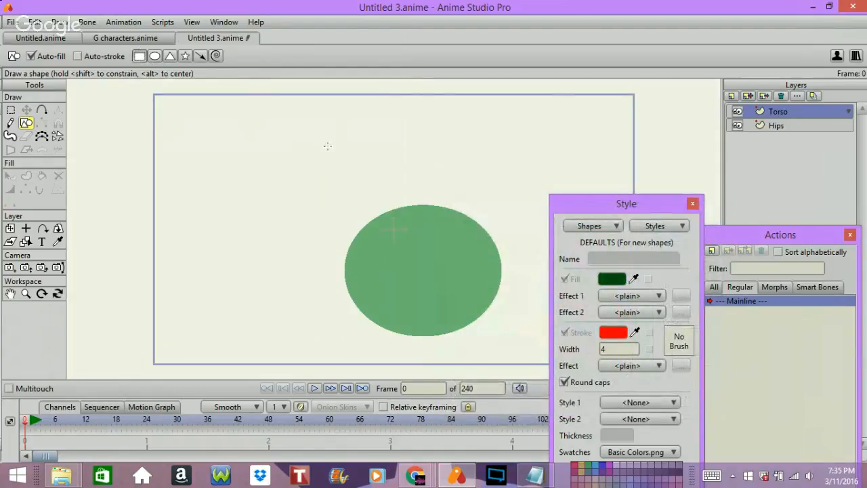
mouse_move(362, 113)
mouse_down()
mouse_move(413, 139)
mouse_move(499, 258)
mouse_move(459, 261)
mouse_move(482, 264)
mouse_up()
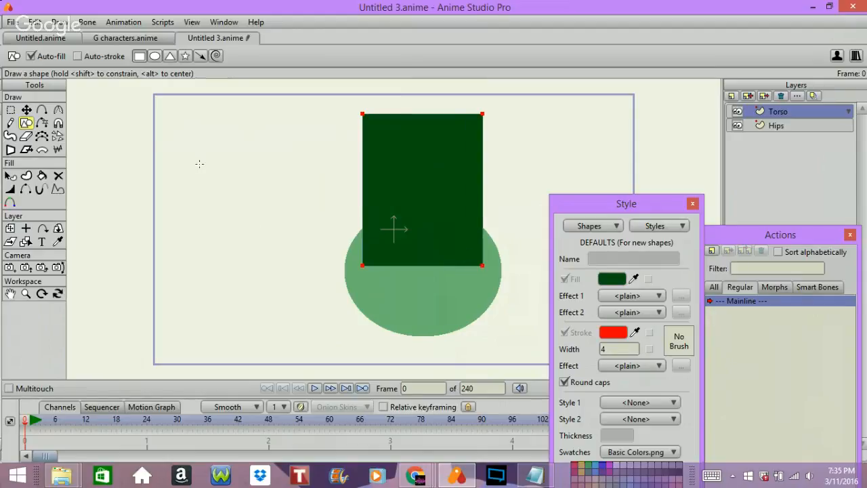
click(119, 146)
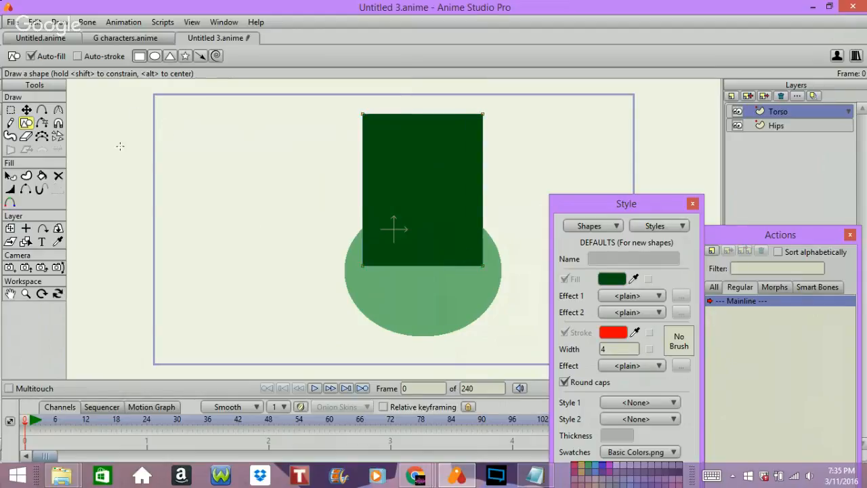
Add points to the torso rectangle, pulling its bottom edge down and both sides inward as a waist with sharp corners off.
click(41, 110)
drag(432, 265, 427, 277)
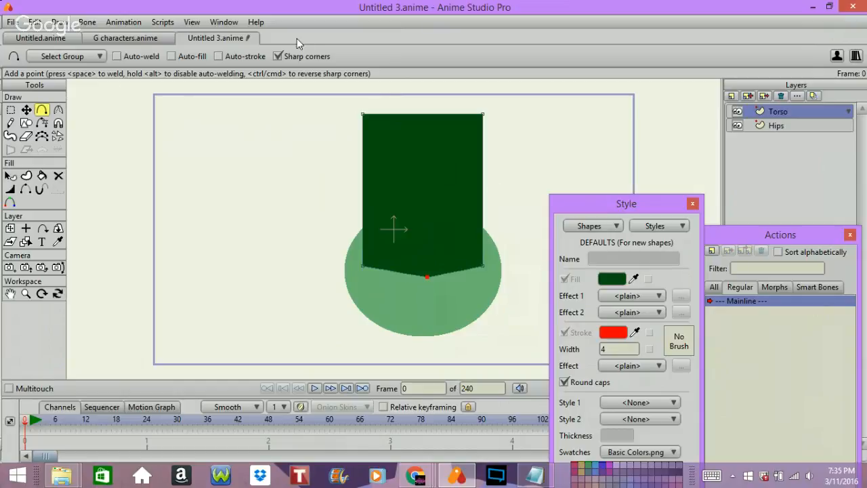
drag(478, 202, 460, 201)
drag(361, 178, 371, 186)
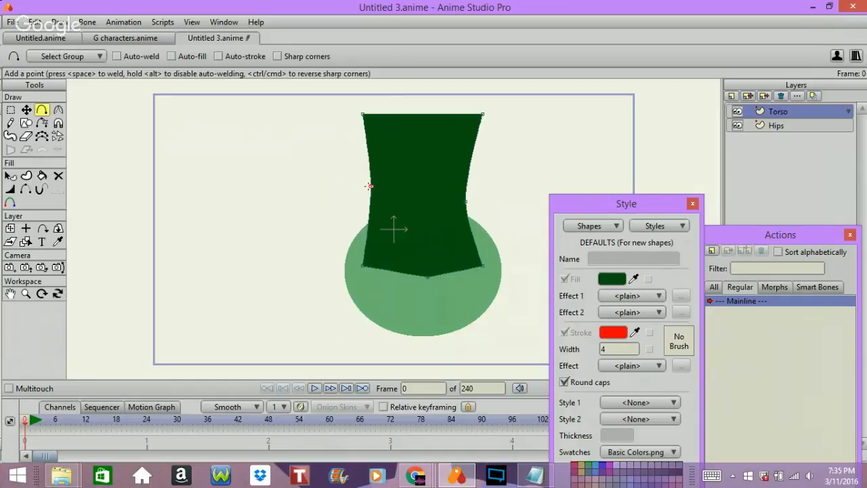
Spread the torso's two lower corners outward and up to the hips' edges, and round its bottom middle point to a curvature of 0.5651.
click(26, 110)
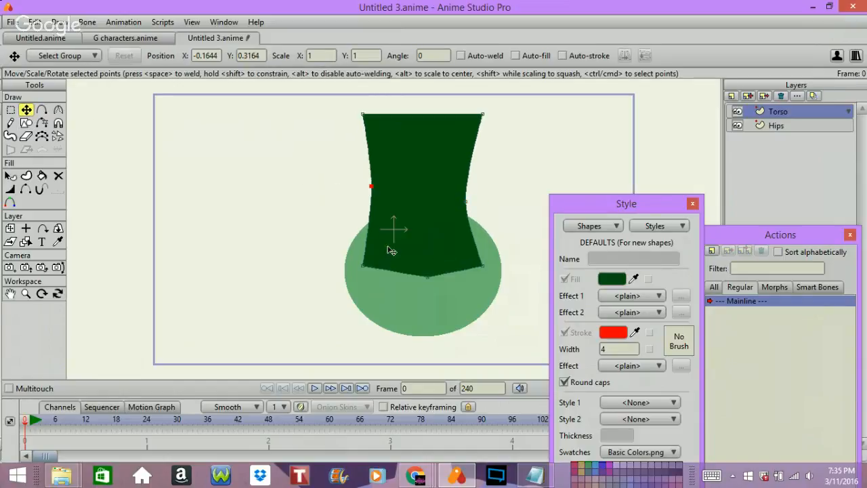
drag(369, 265, 354, 248)
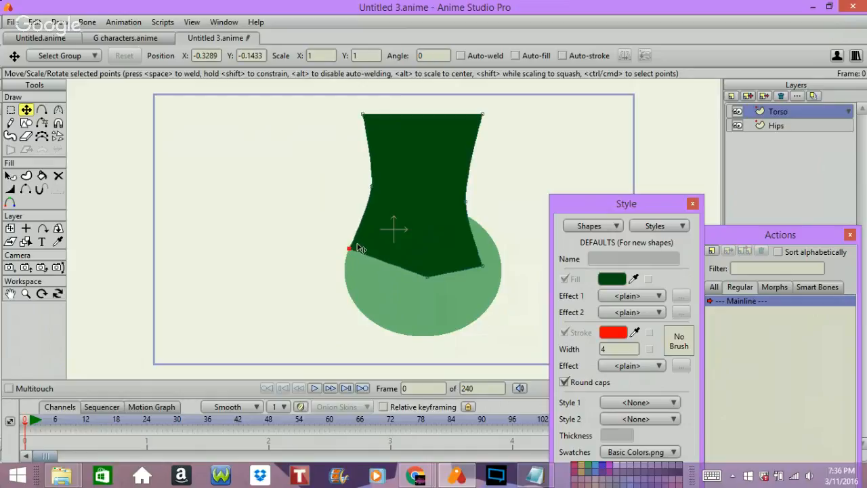
drag(483, 266, 496, 245)
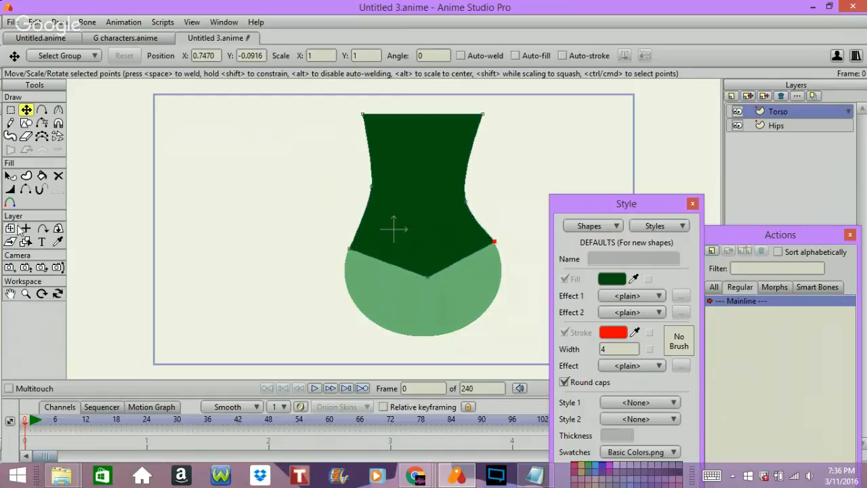
click(58, 111)
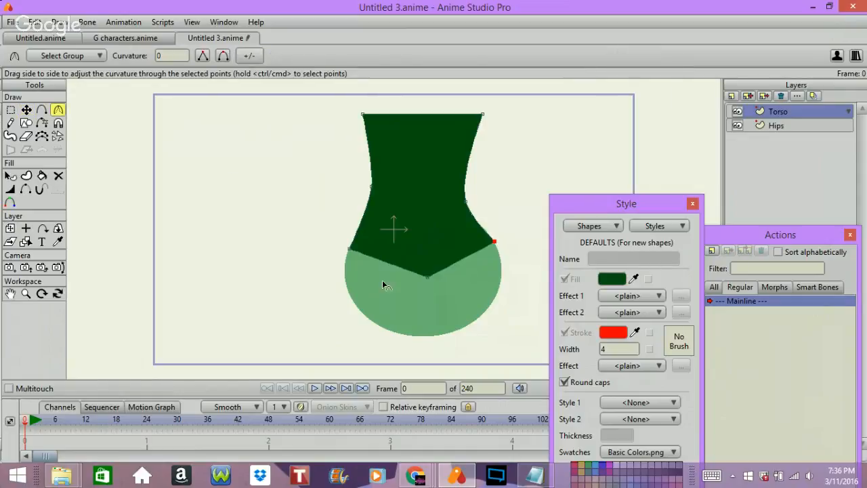
drag(428, 278, 554, 271)
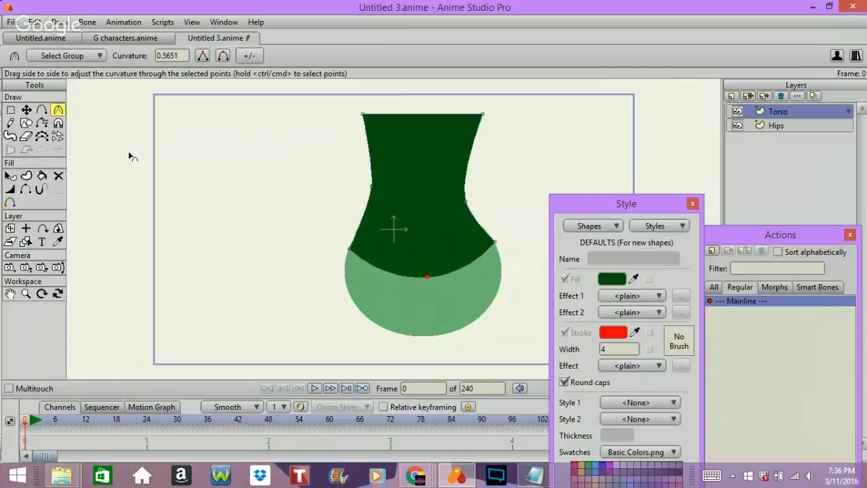
Draw a wide dark green ellipse across the torso's top as shoulders and stretch it slightly downward.
click(25, 122)
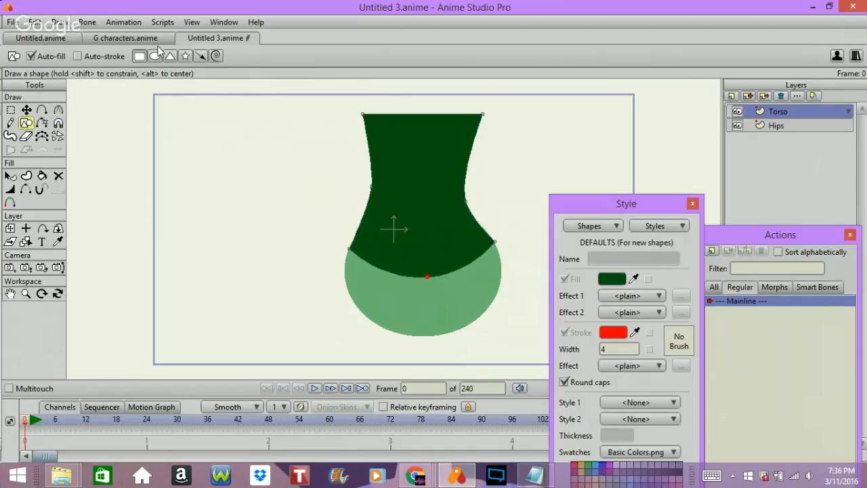
click(154, 57)
drag(319, 92, 509, 158)
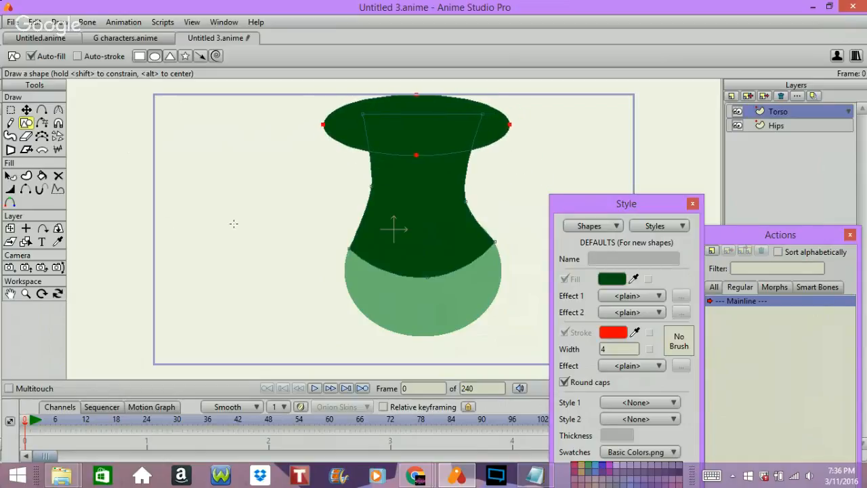
click(26, 110)
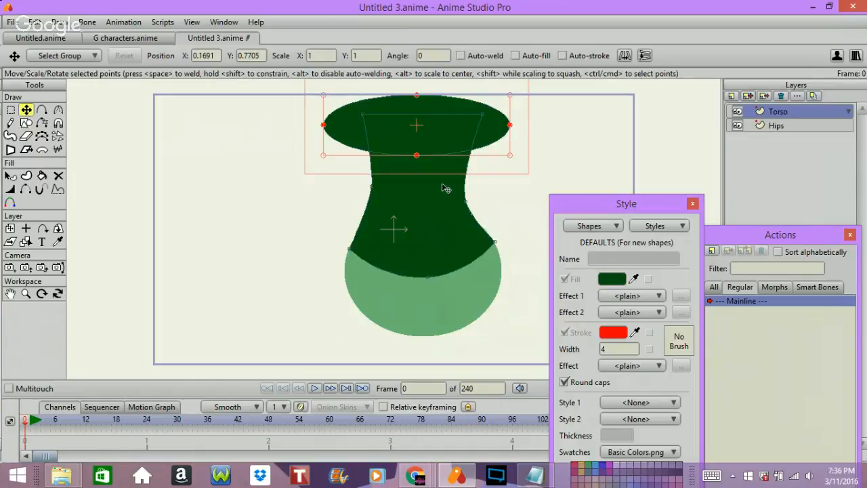
drag(416, 156, 418, 158)
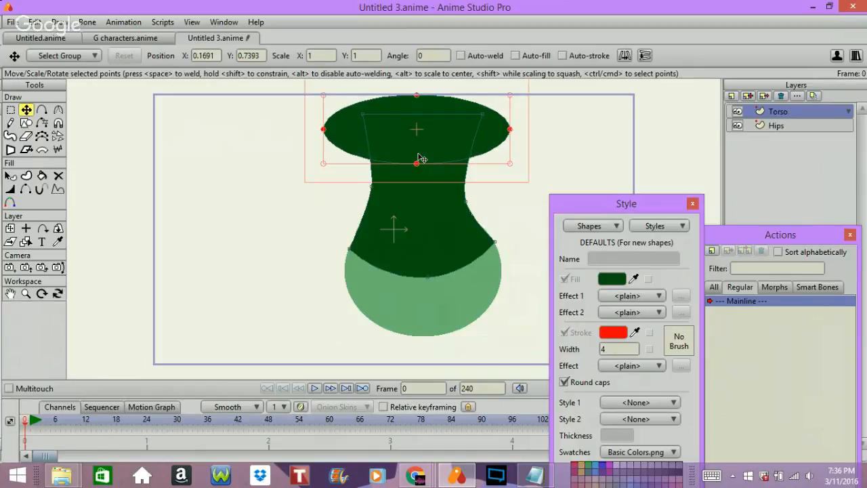
click(513, 193)
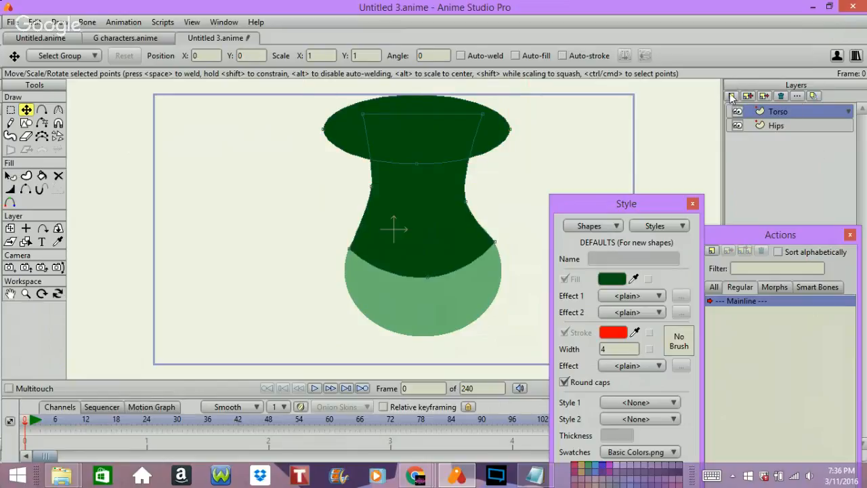
Group the Torso and Hips layers together and convert the new group to a bone layer.
ctrl+click(776, 127)
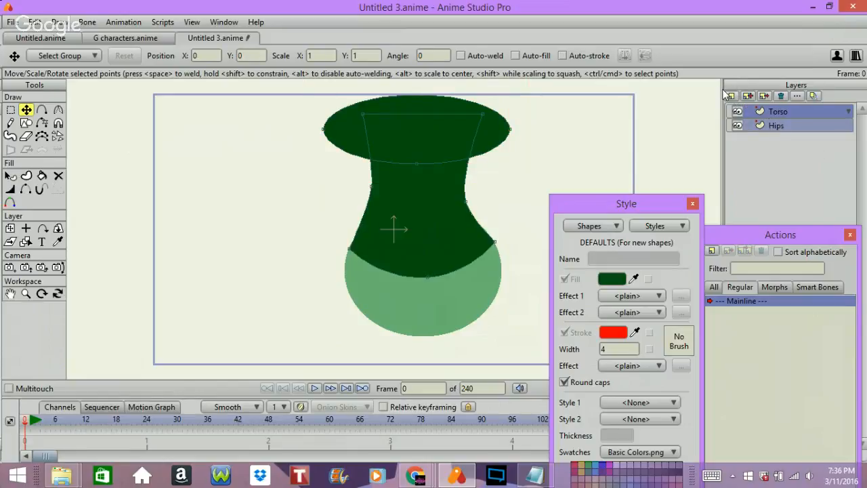
click(732, 96)
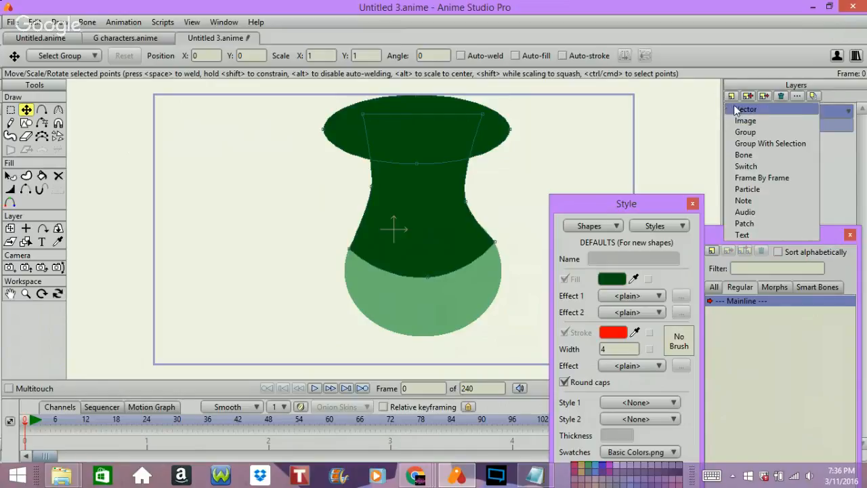
click(748, 144)
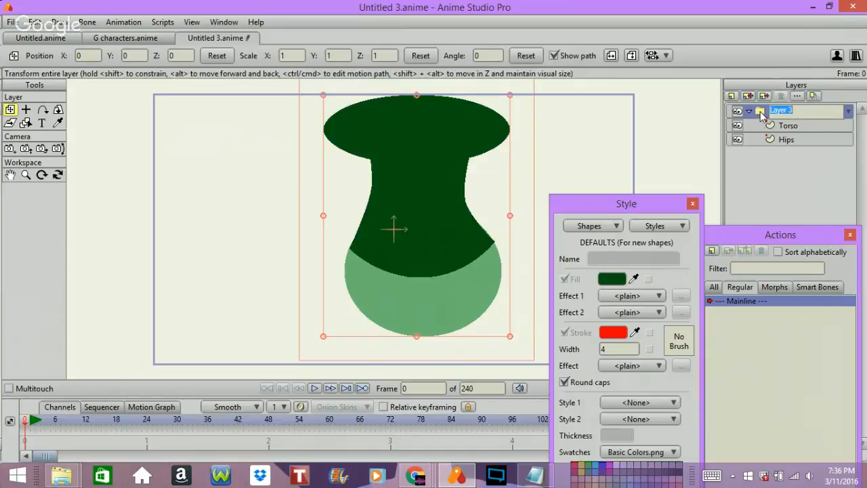
click(760, 113)
click(760, 113)
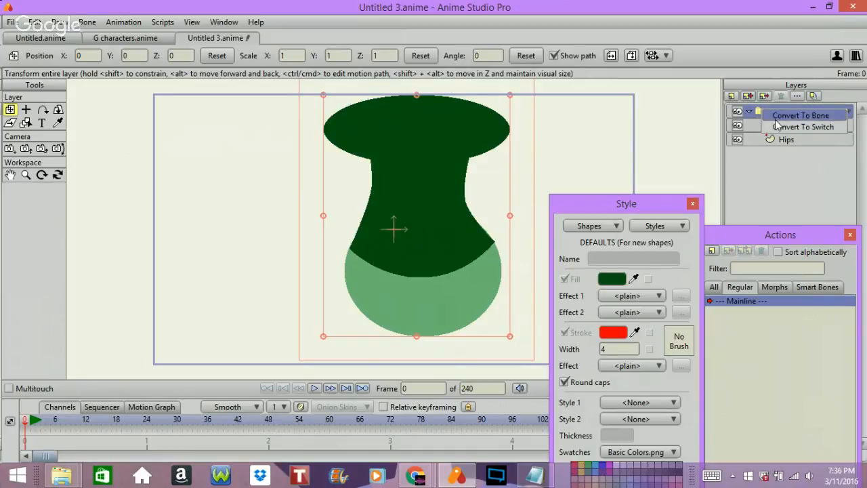
click(800, 116)
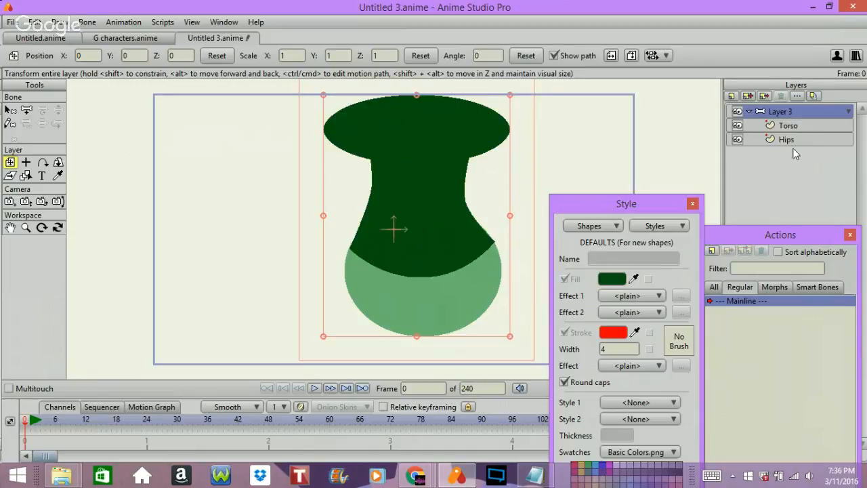
Select the Hips layer and set the default fill for new shapes to the light tan swatch (E5B381).
click(805, 124)
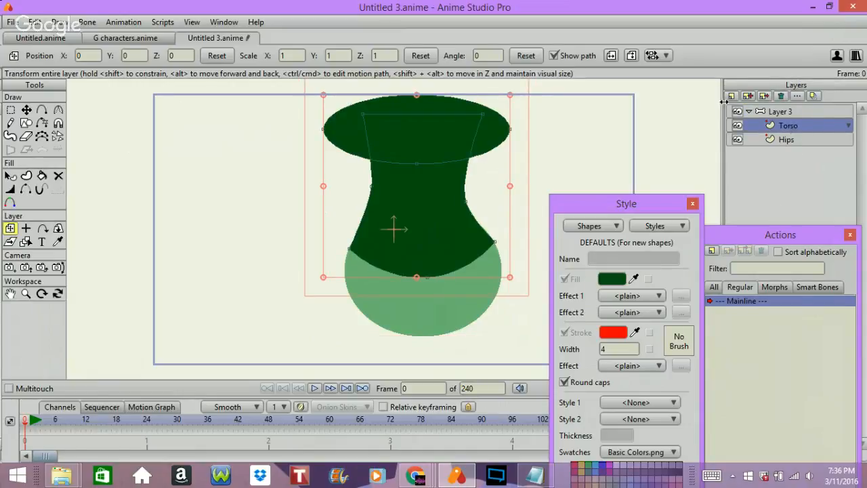
click(785, 140)
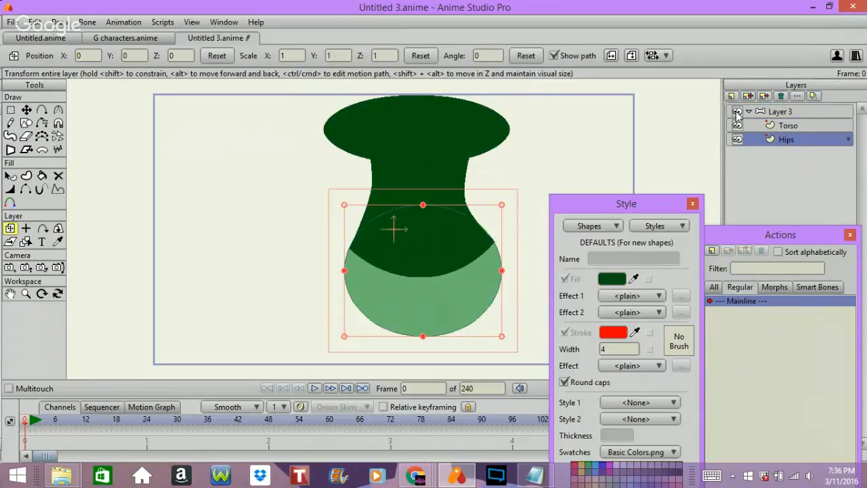
drag(646, 211, 773, 52)
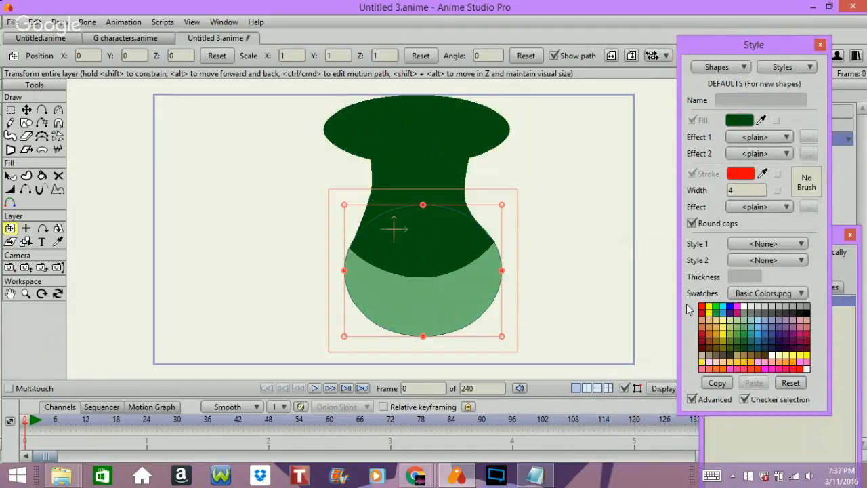
click(709, 321)
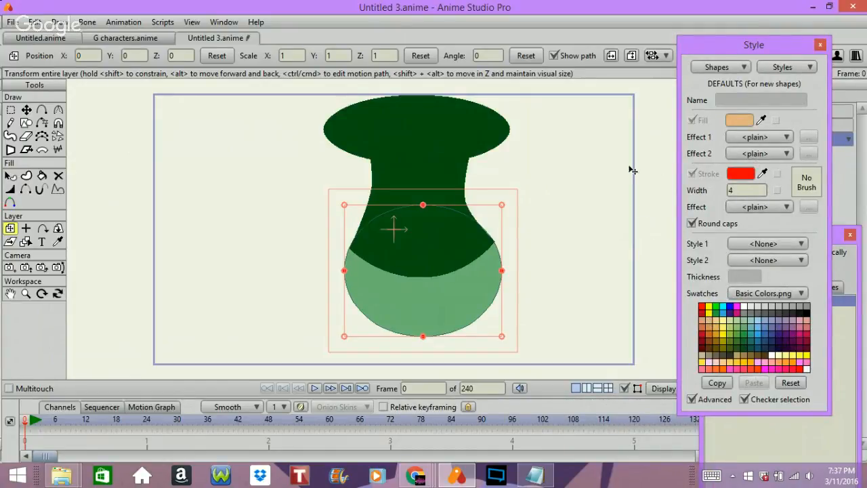
click(26, 122)
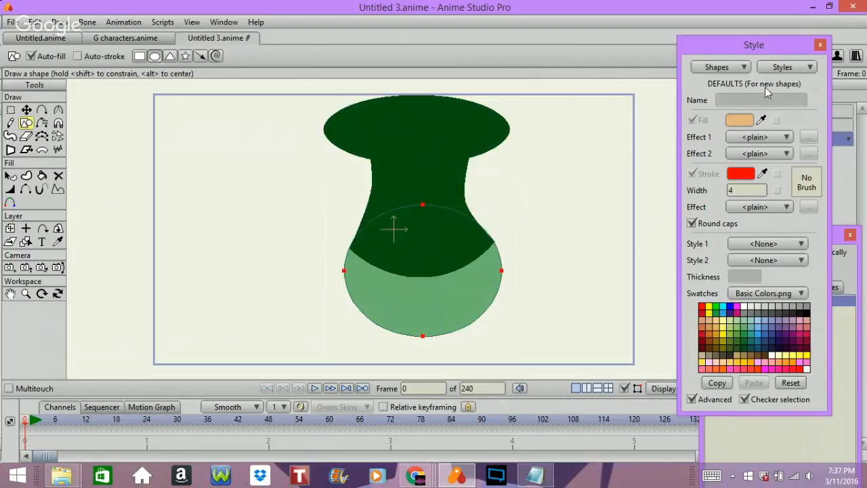
Add a new vector layer between Torso and Hips and name it Legs.
drag(789, 47, 823, 271)
click(733, 96)
click(746, 103)
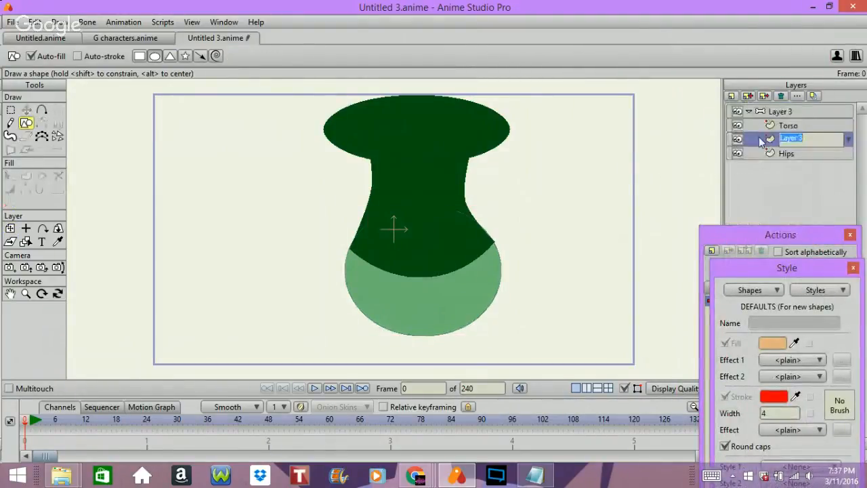
text(Legs)
key(Return)
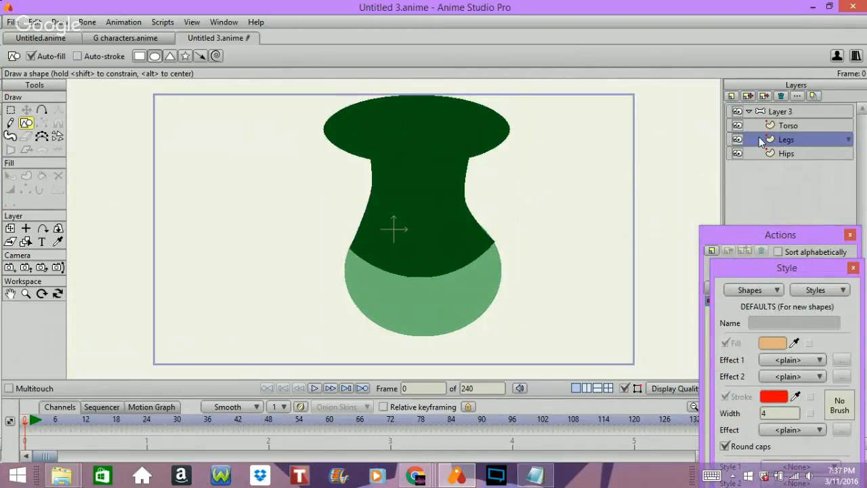
Narrow the shoulder ellipse on the Torso layer from both sides, and make the Legs layer active.
click(793, 126)
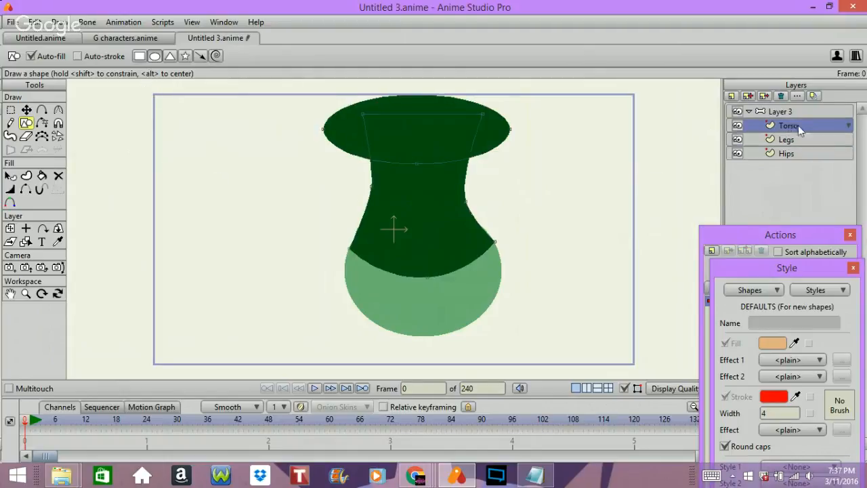
click(10, 110)
double_click(348, 144)
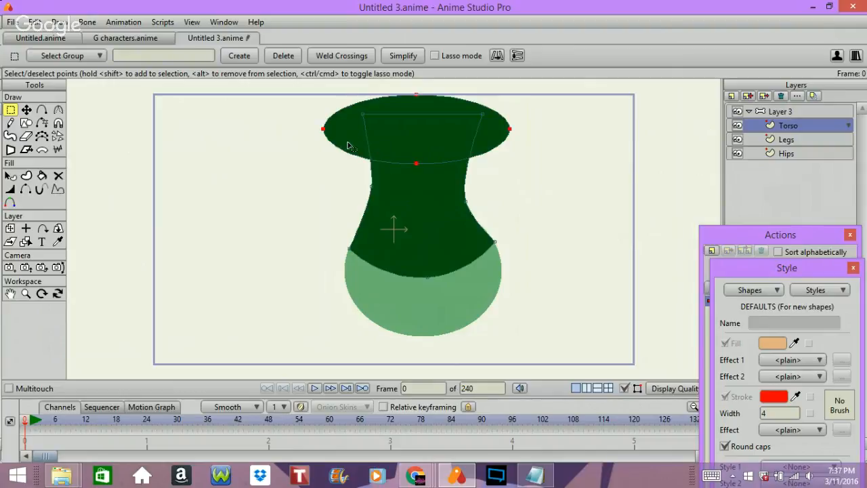
click(26, 109)
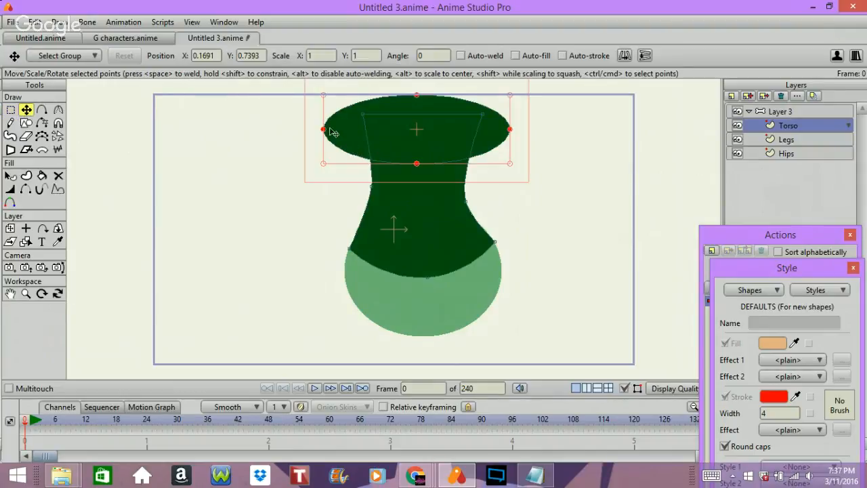
drag(324, 131, 343, 130)
drag(513, 128, 498, 129)
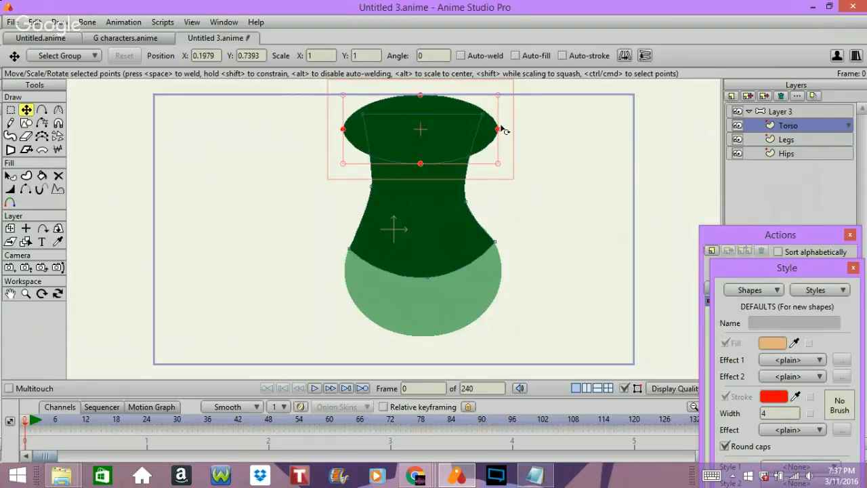
click(573, 179)
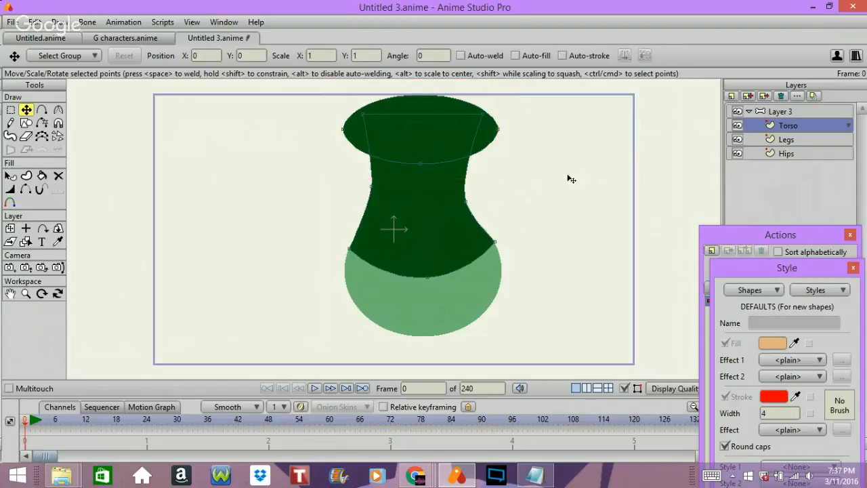
click(782, 113)
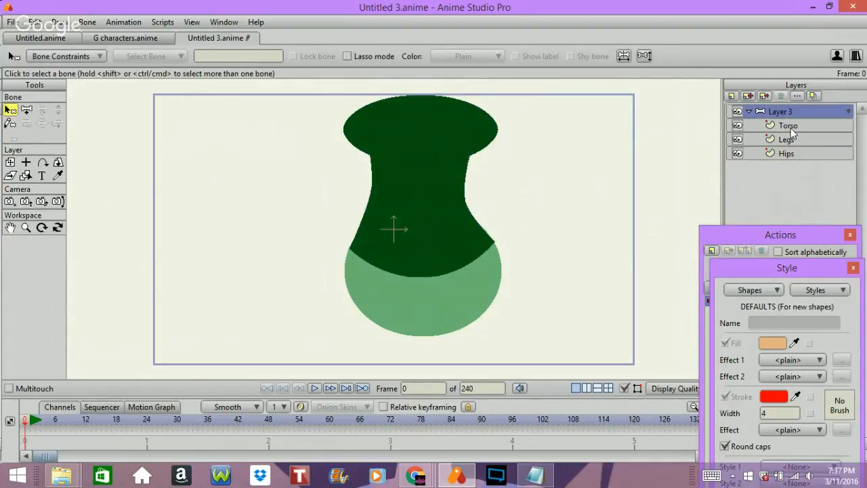
click(791, 138)
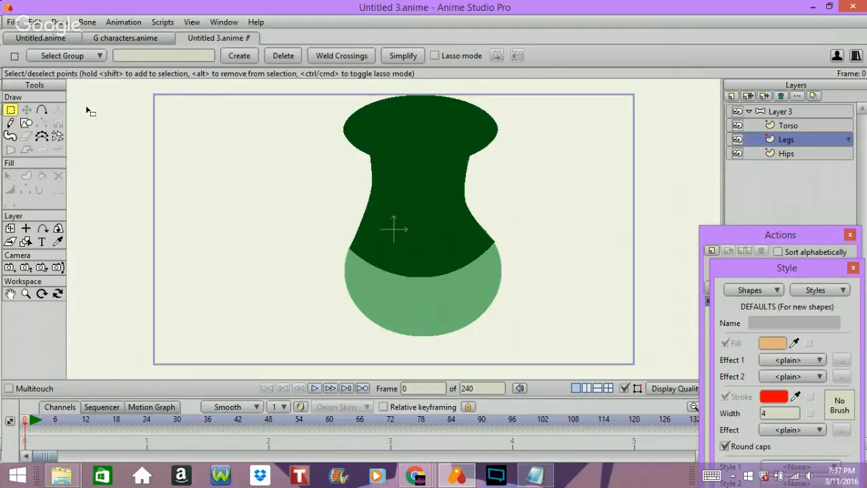
click(41, 110)
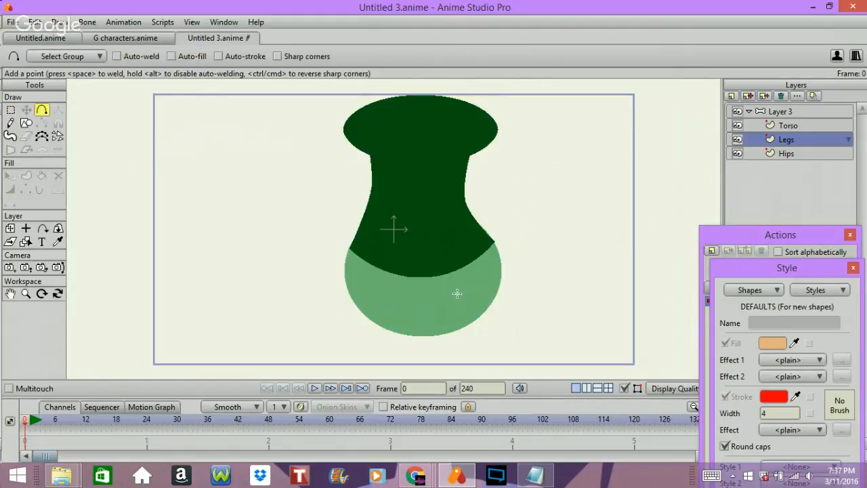
drag(469, 296, 470, 348)
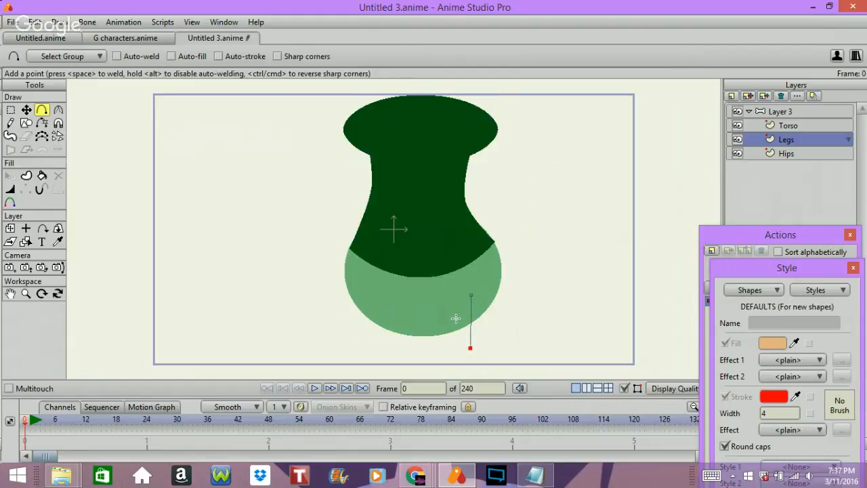
key(ctrl+z)
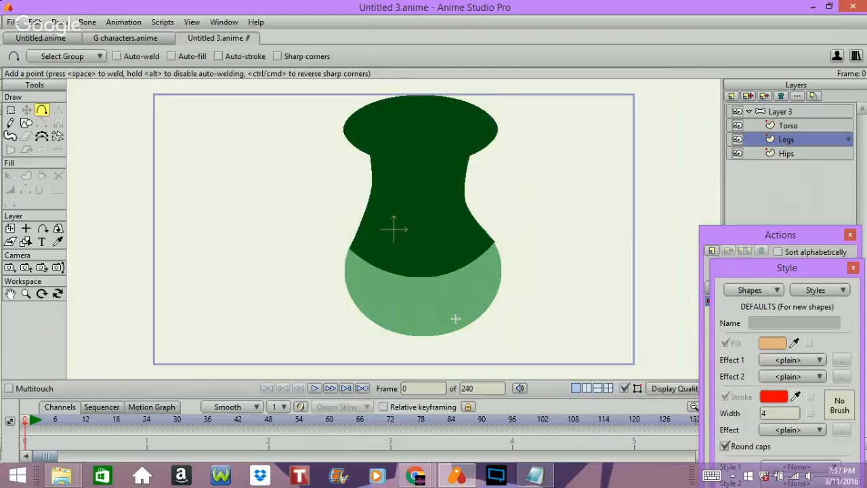
Draw a near-vertical leg line from the hips' right side to well below the canvas frame, with an extra point partway down.
click(26, 293)
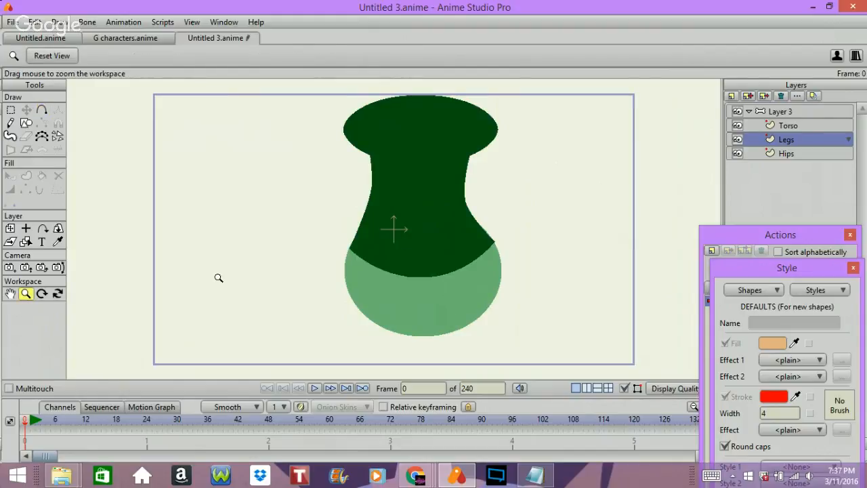
scroll(214, 279, down, 3)
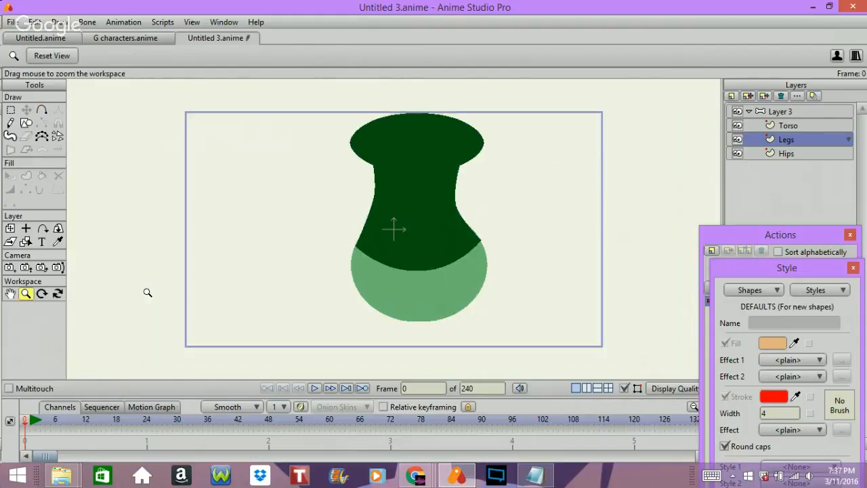
click(25, 122)
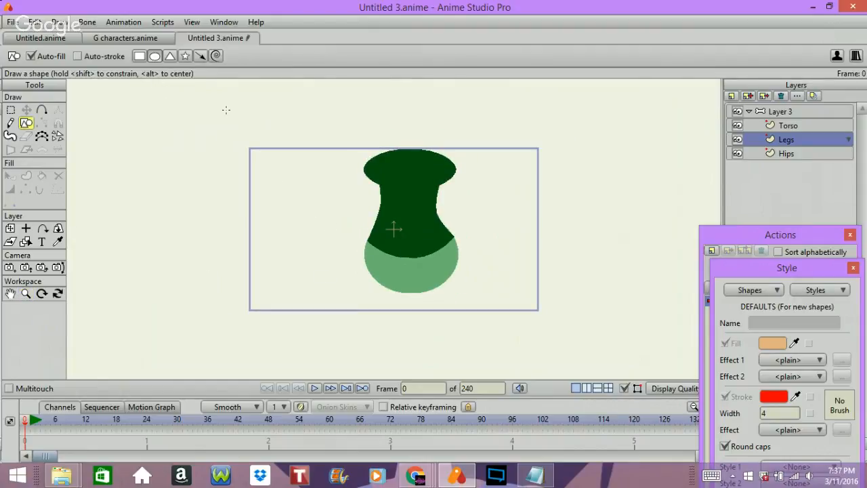
click(42, 110)
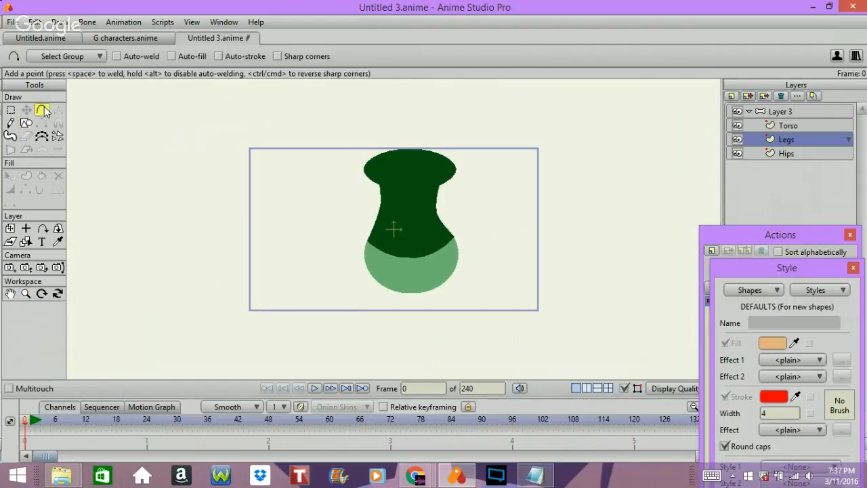
drag(432, 263, 432, 376)
click(432, 331)
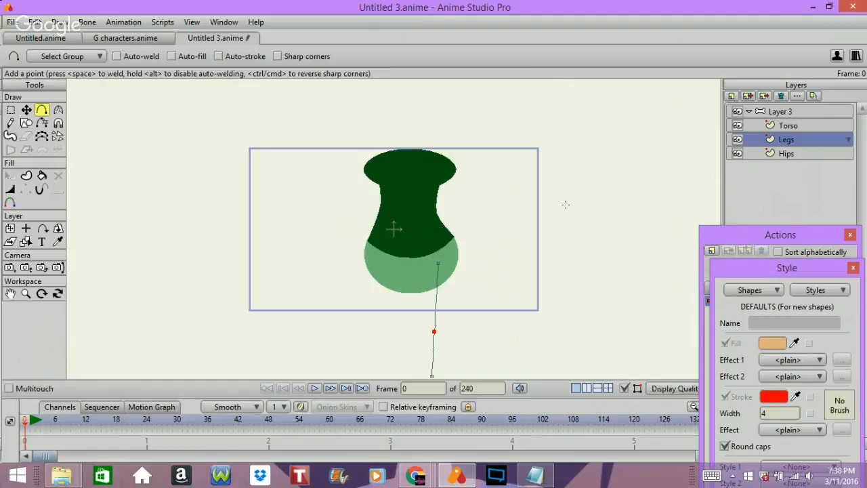
Create a stroke shape from the whole leg line and widen all its points to about 2032 percent.
key(ctrl+a)
key(q)
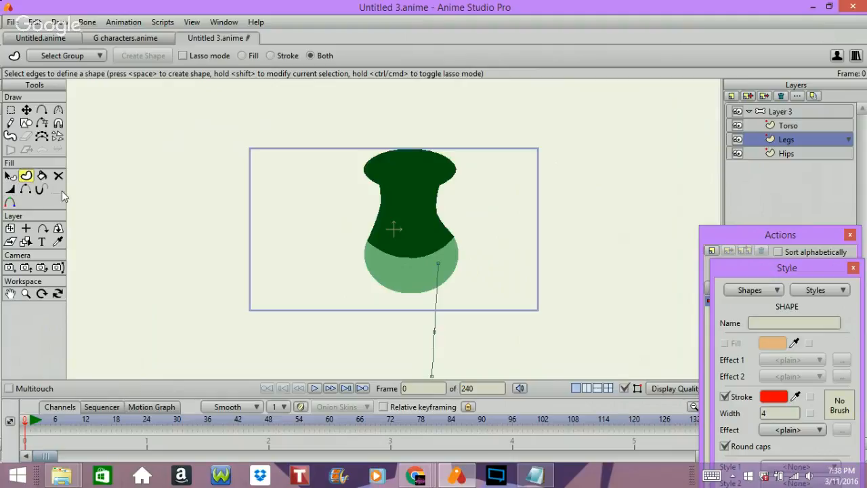
key(ctrl+a)
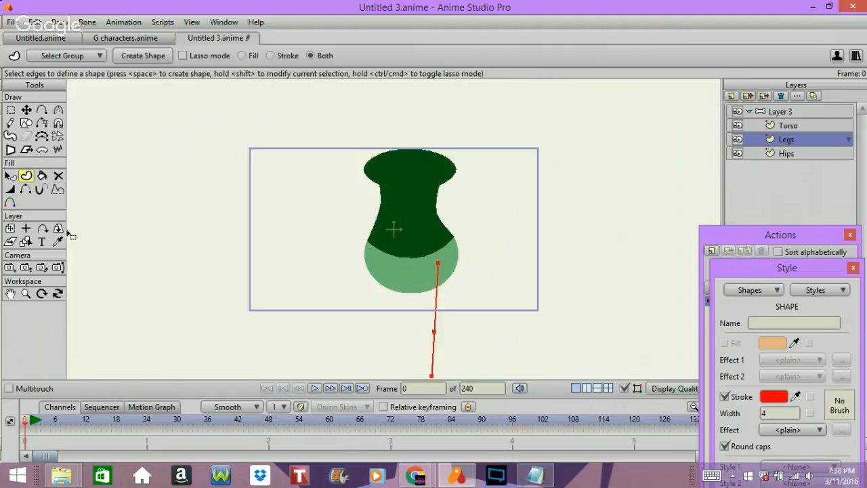
click(10, 189)
drag(270, 208, 568, 248)
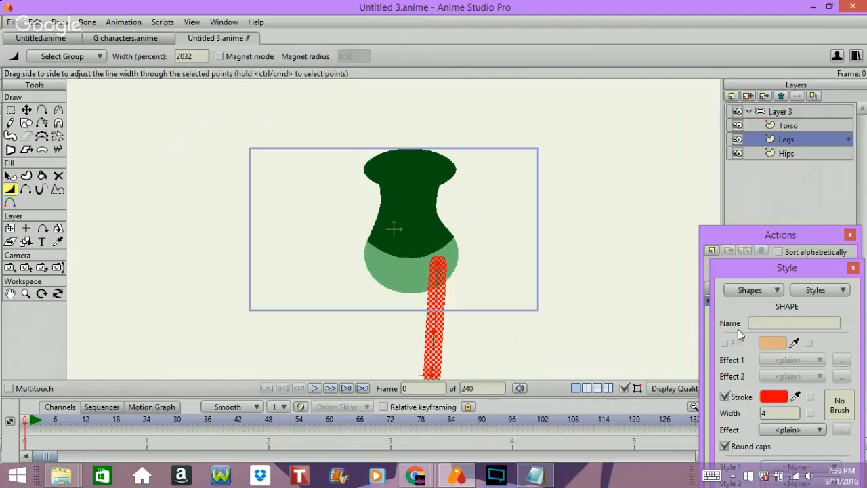
key(Return)
Copy the default fill's hex colour E5B381 into the default stroke colour.
click(771, 345)
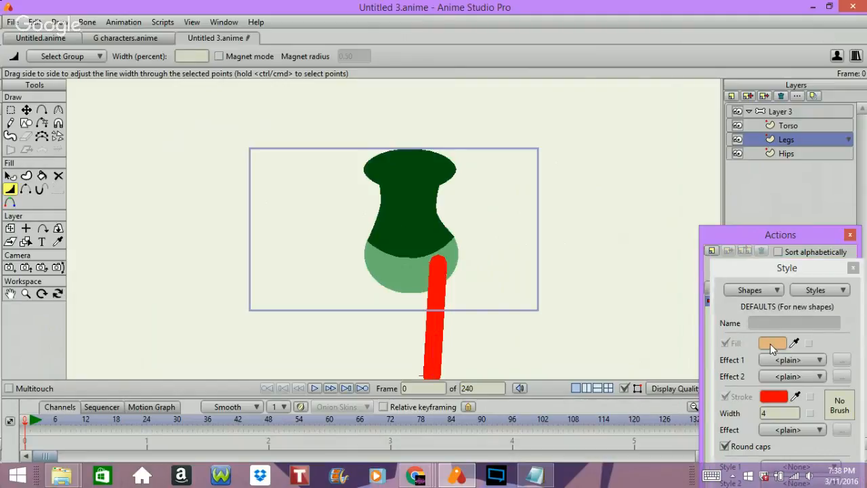
key(Return)
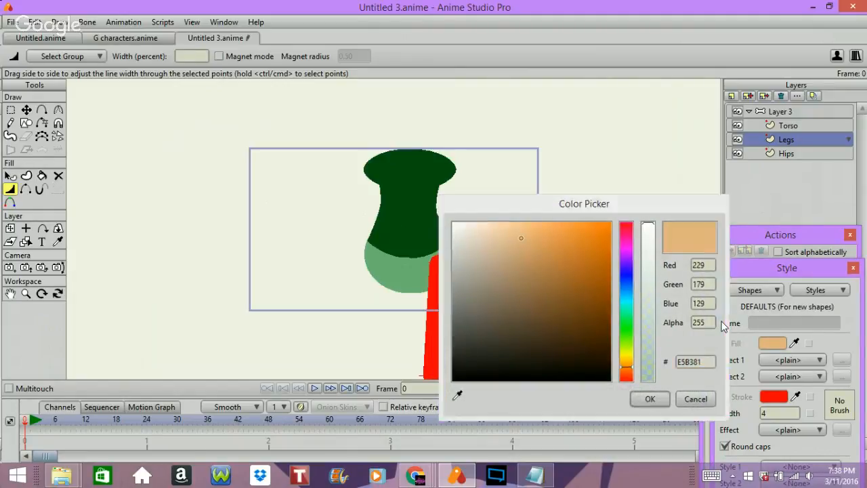
click(774, 397)
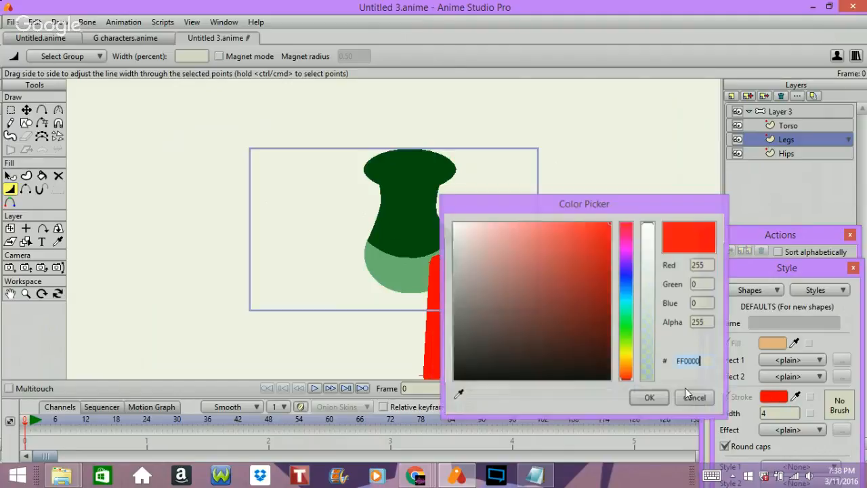
text(E5B381)
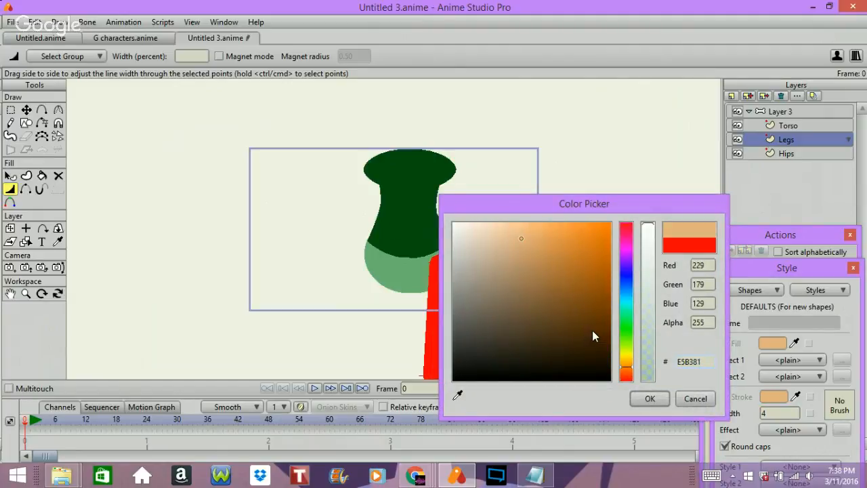
key(Return)
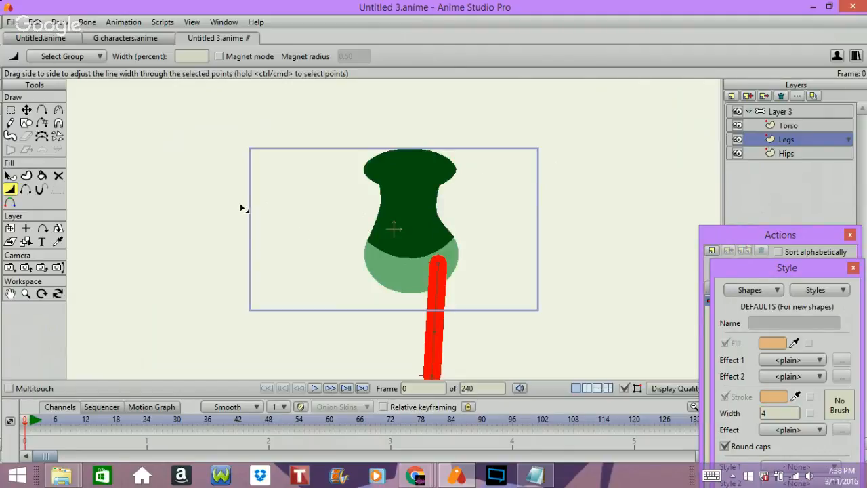
Select the red leg shape, paste the tan style onto it so its stroke matches, and deselect it.
drag(795, 271, 719, 13)
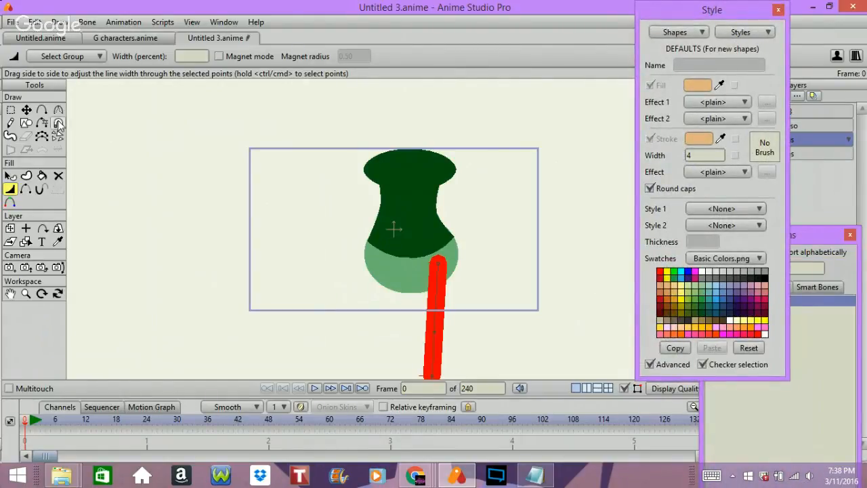
click(12, 178)
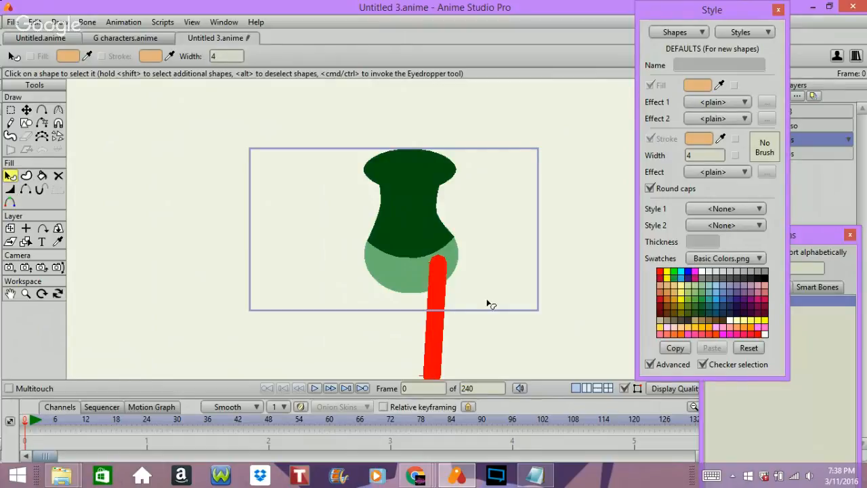
click(437, 292)
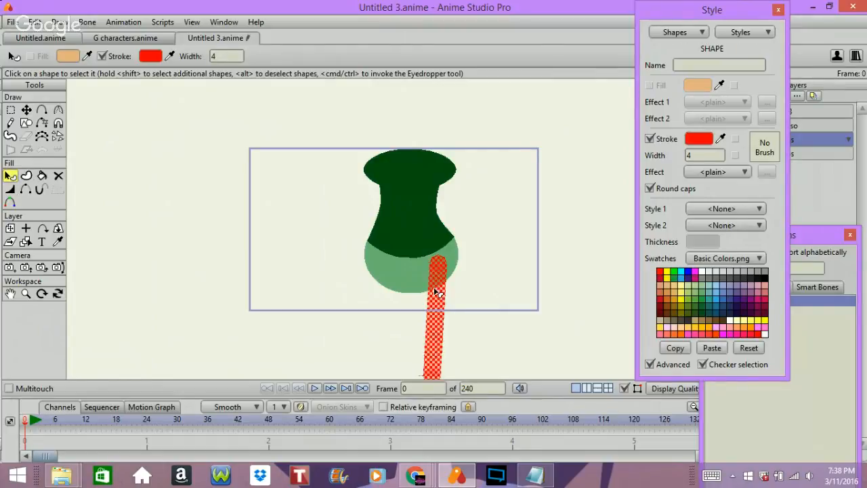
click(712, 347)
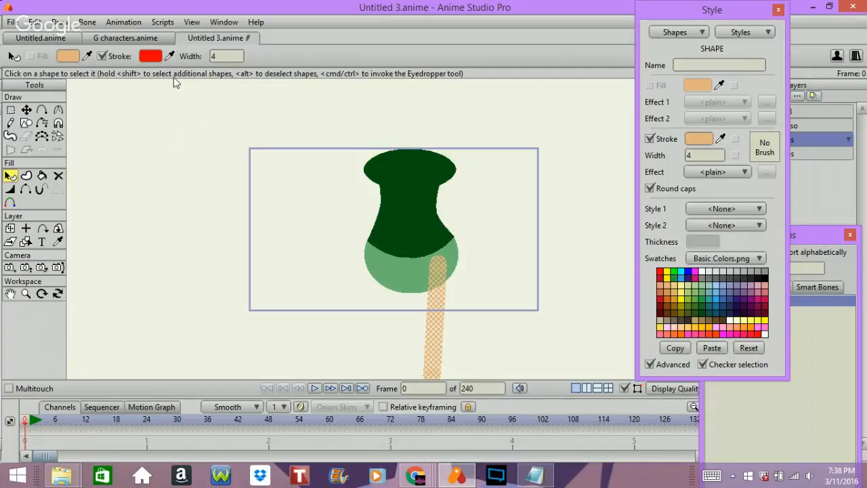
click(264, 141)
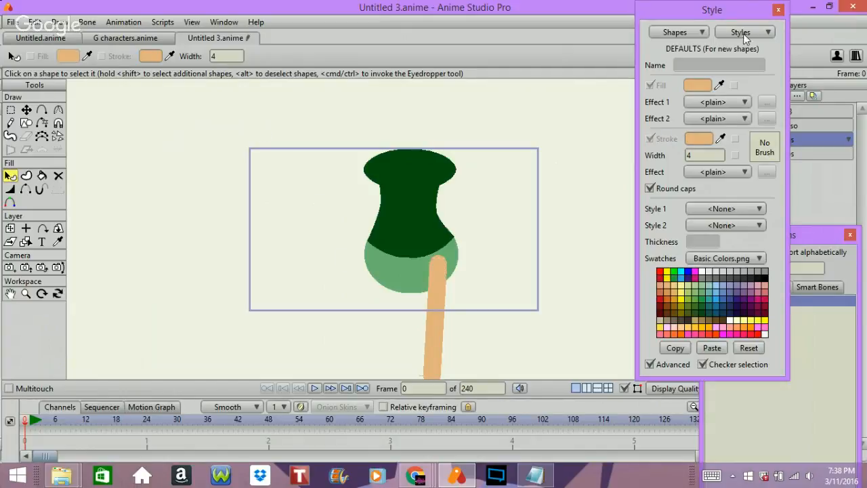
Move the Style window down until the whole layer list is uncovered.
drag(746, 8, 749, 153)
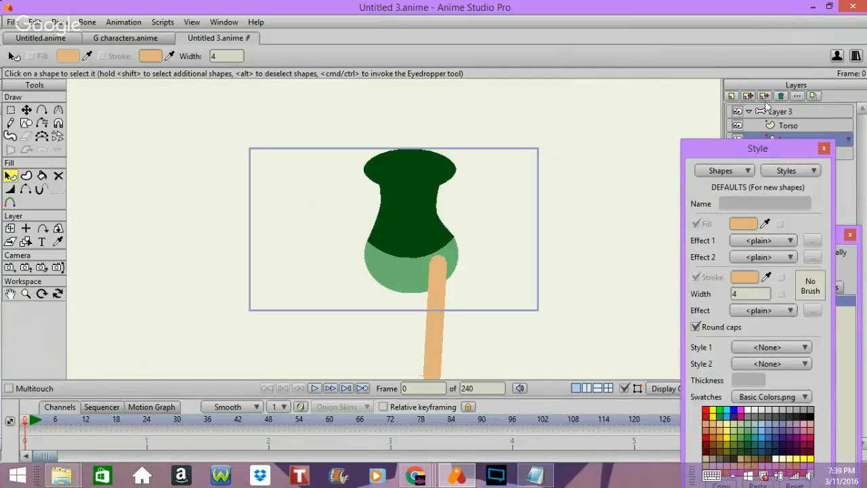
click(792, 114)
key(Tab)
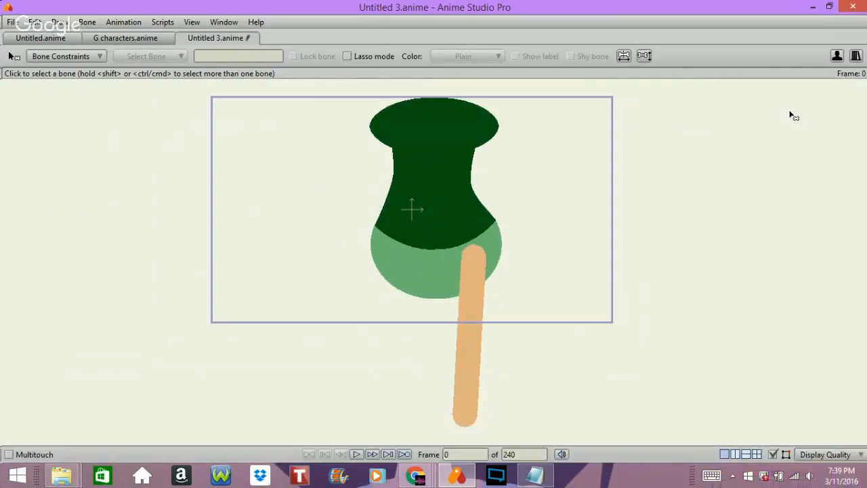
key(Tab)
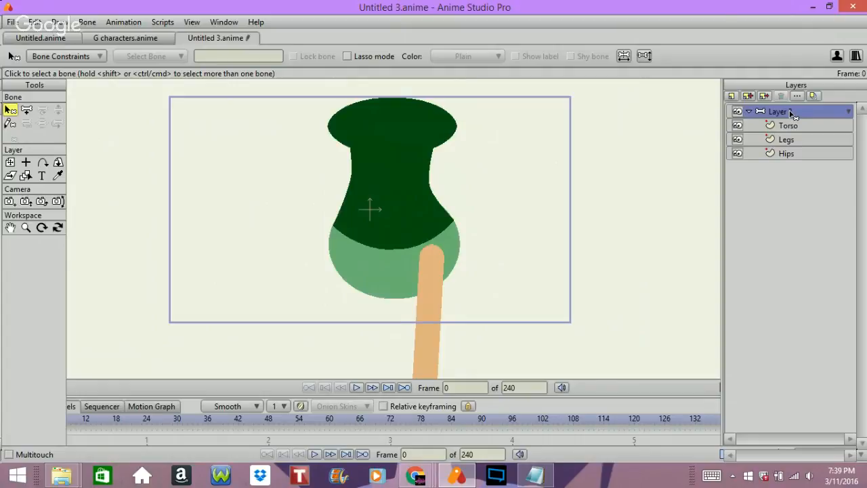
click(27, 111)
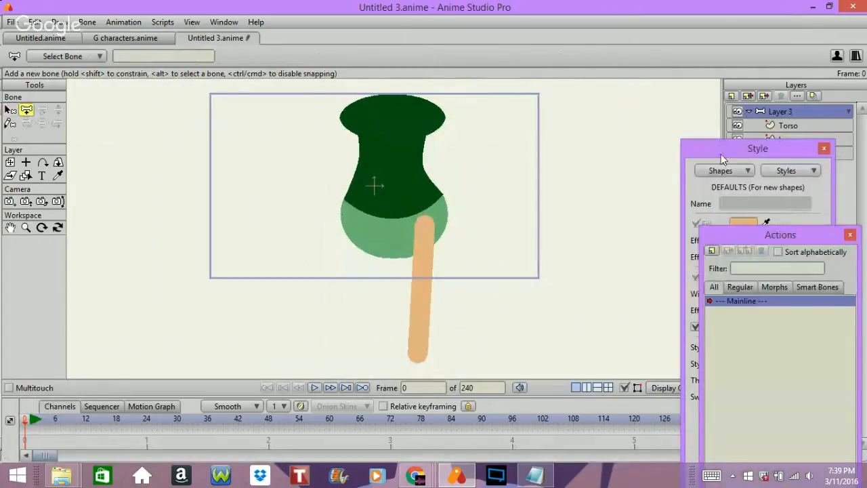
drag(722, 158, 752, 315)
On the Legs layer, extend the leg line from its lower end with a short slanted foot segment and sharpen the ankle point.
click(787, 140)
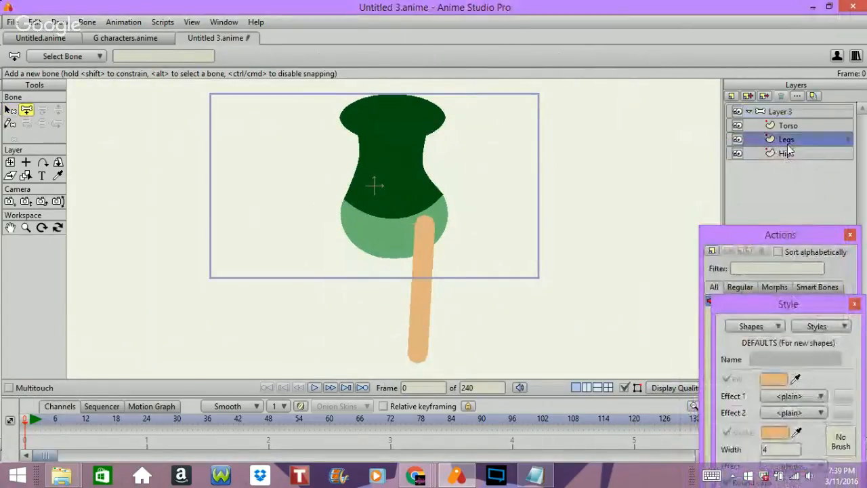
click(793, 126)
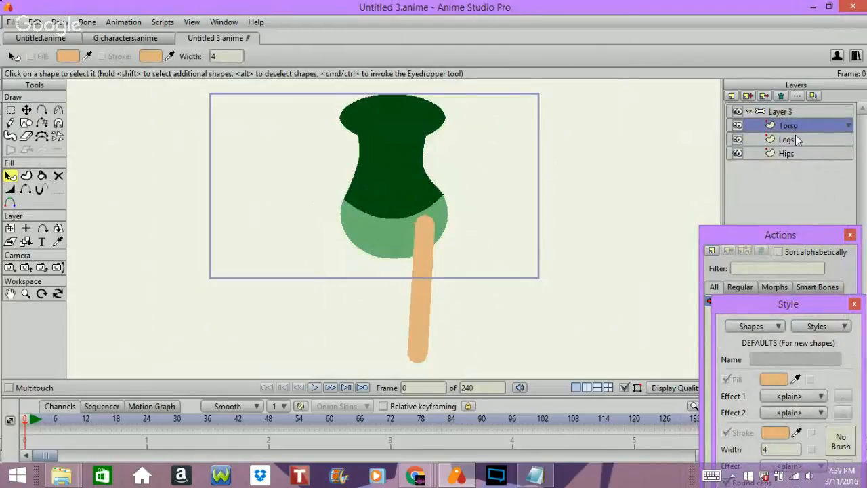
click(802, 152)
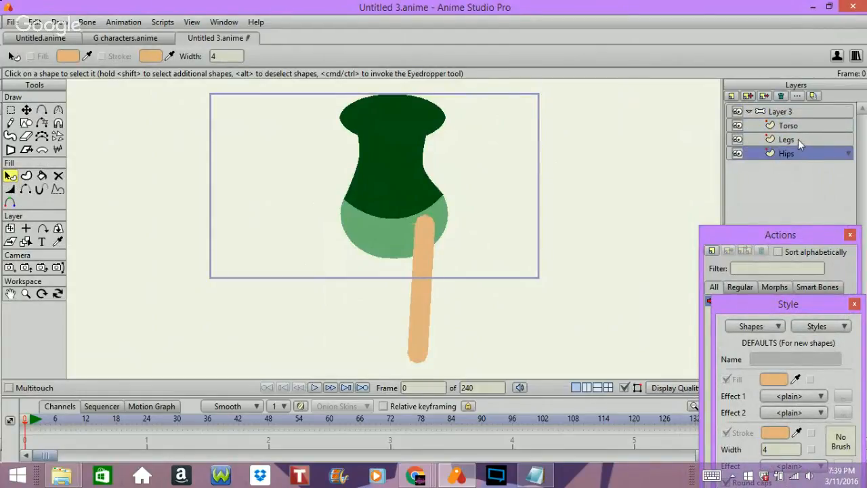
click(798, 138)
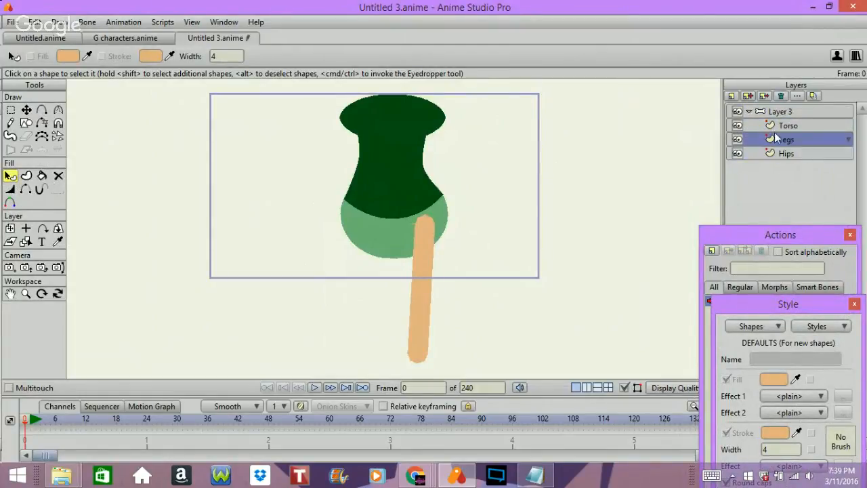
click(41, 111)
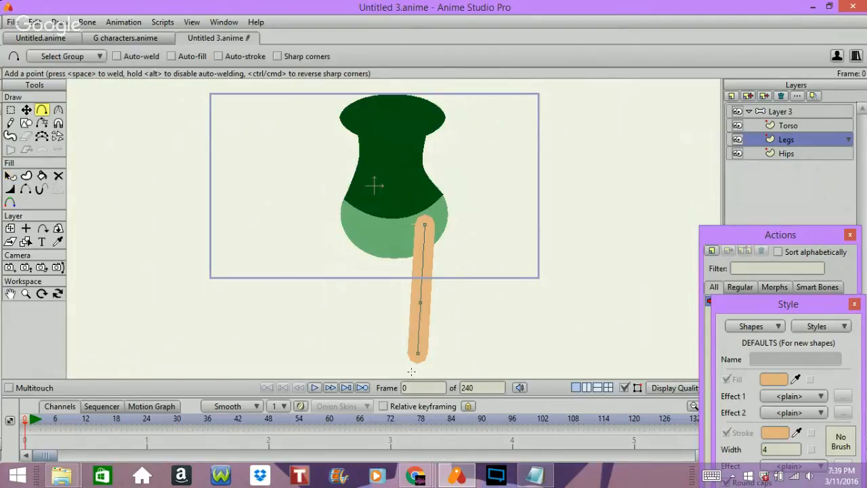
drag(415, 385, 436, 370)
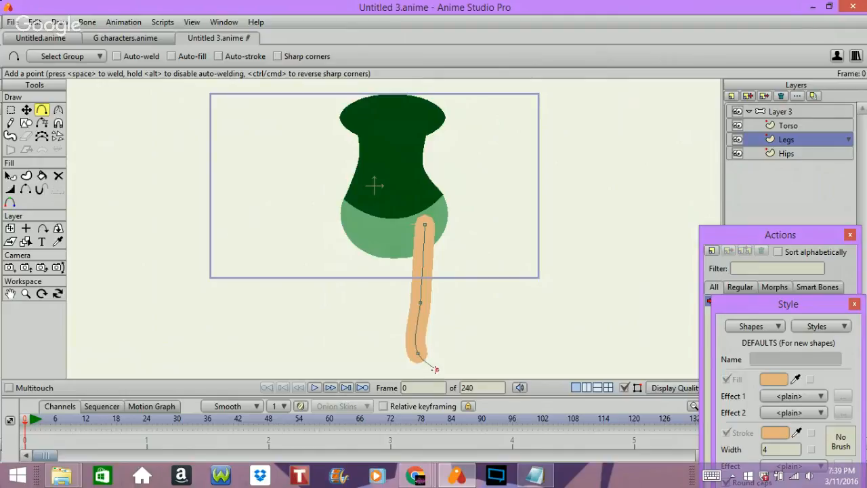
click(57, 110)
mouse_move(418, 353)
mouse_down()
mouse_move(347, 361)
mouse_move(180, 350)
mouse_up()
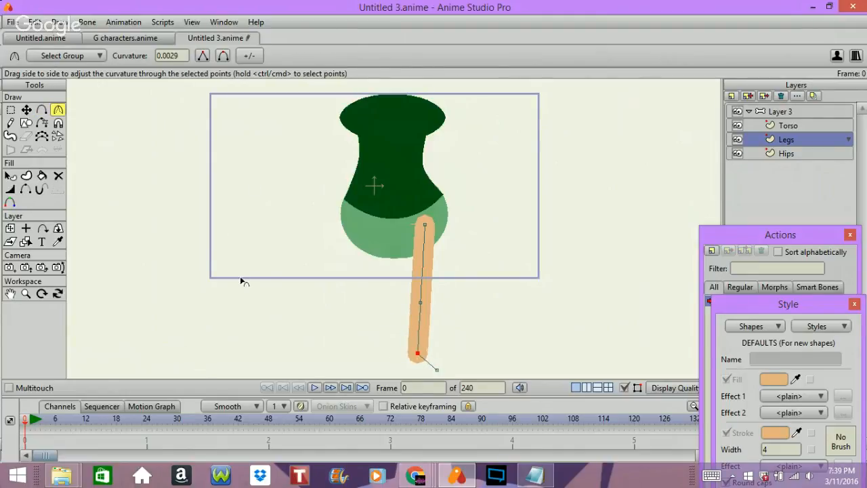
Create a stroke shape from the foot segment and widen its toe point to about 1916 percent.
click(26, 110)
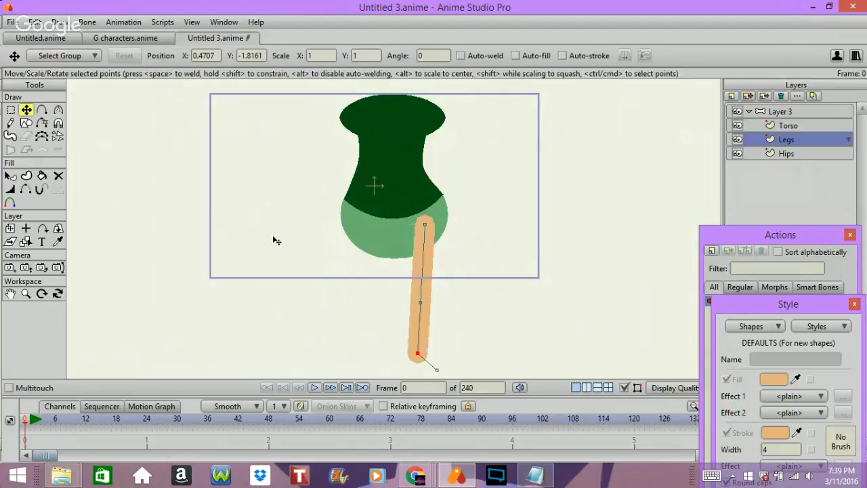
click(10, 189)
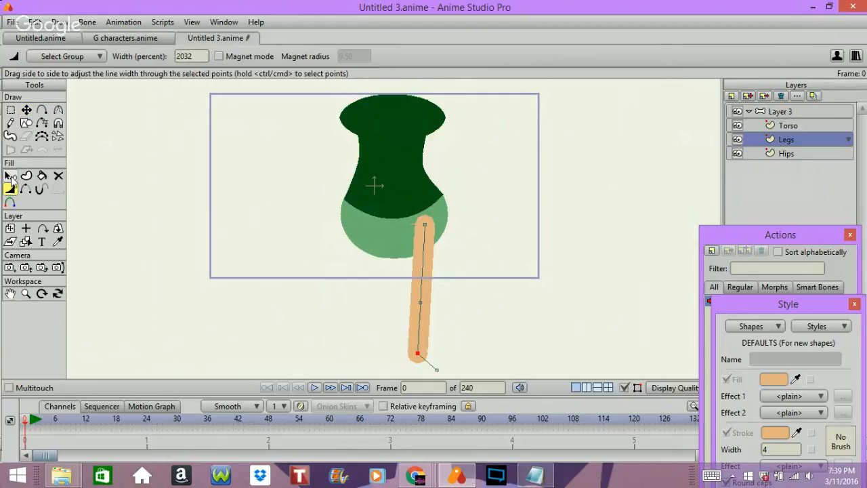
click(26, 176)
click(440, 358)
key(space)
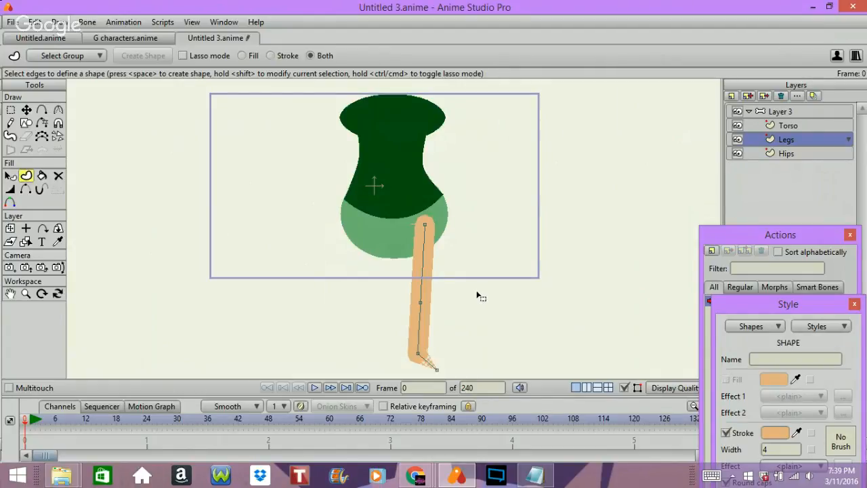
click(10, 189)
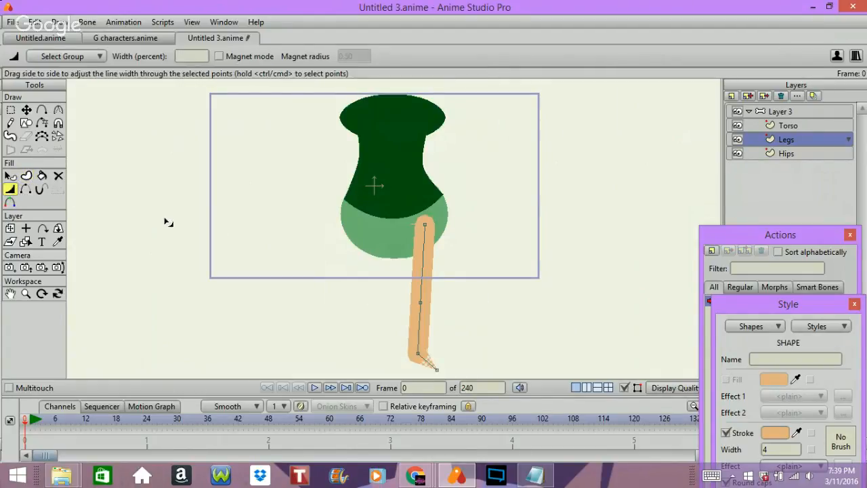
drag(439, 373, 630, 375)
drag(439, 373, 475, 351)
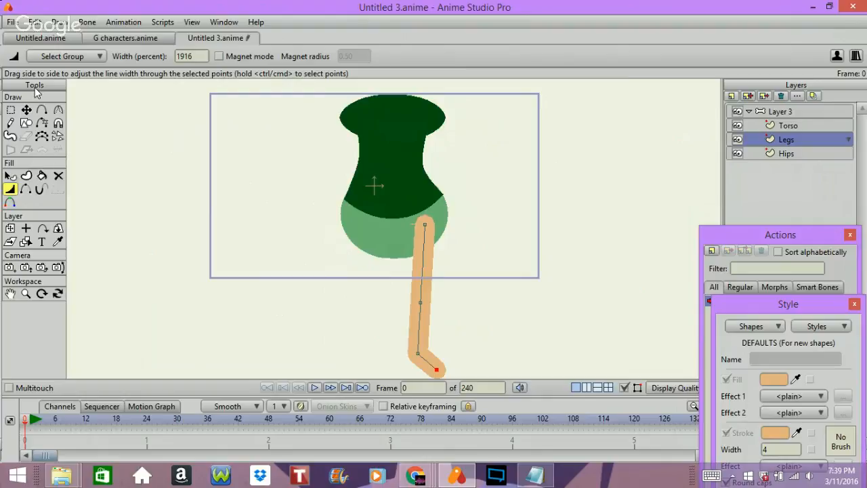
Narrow the knee point to about 1620 percent and add one point mid-thigh and another between knee and ankle.
drag(421, 302, 271, 244)
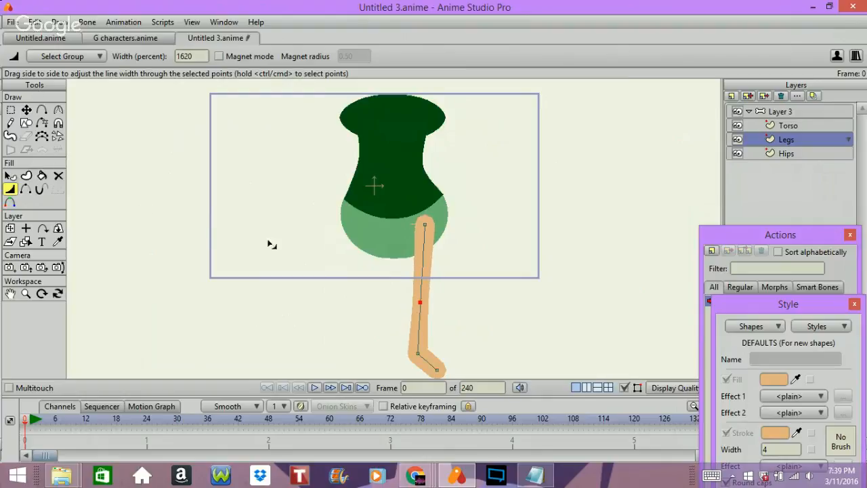
click(41, 109)
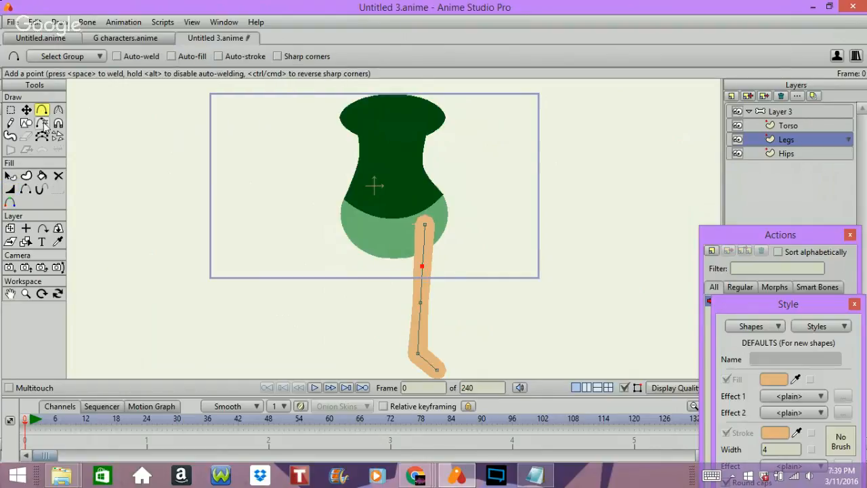
click(419, 328)
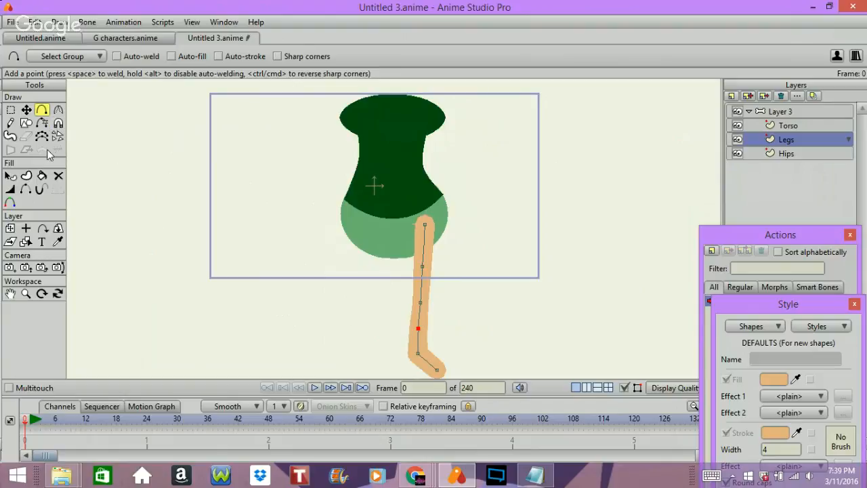
Widen the leg's thigh point, its top point to about 2304 percent and its calf point to about 2057 percent.
click(10, 189)
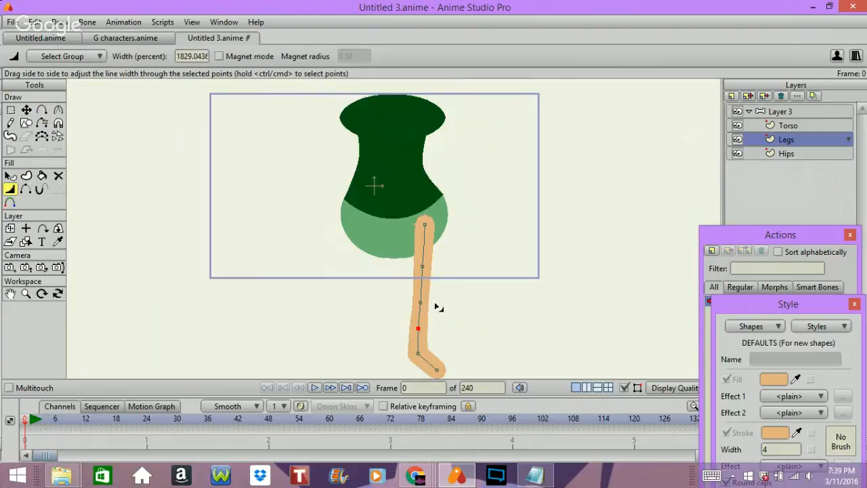
drag(423, 266, 519, 277)
drag(425, 225, 515, 238)
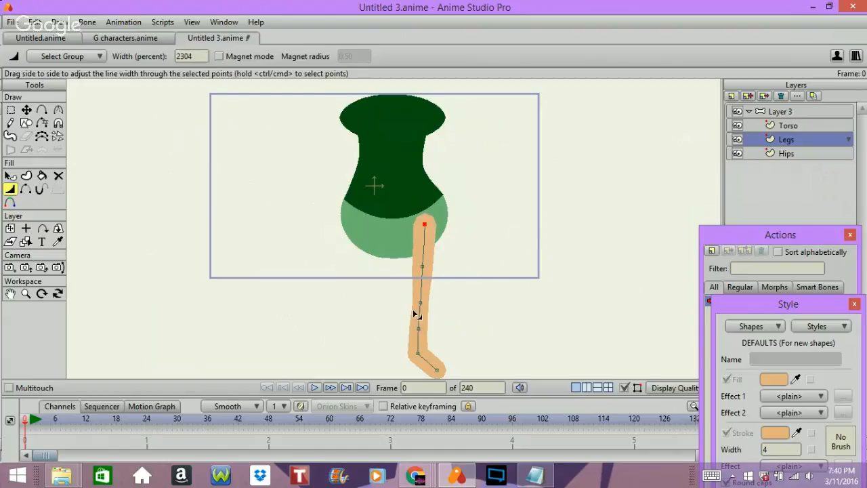
drag(418, 329, 503, 330)
Select the ankle and toe points together and move them straight down to lengthen the lower leg.
click(11, 110)
drag(367, 342, 464, 366)
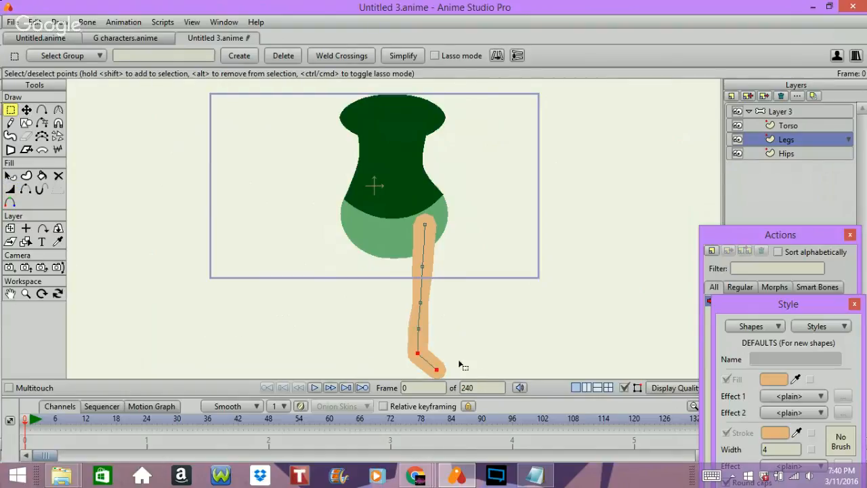
click(26, 110)
drag(231, 252, 236, 277)
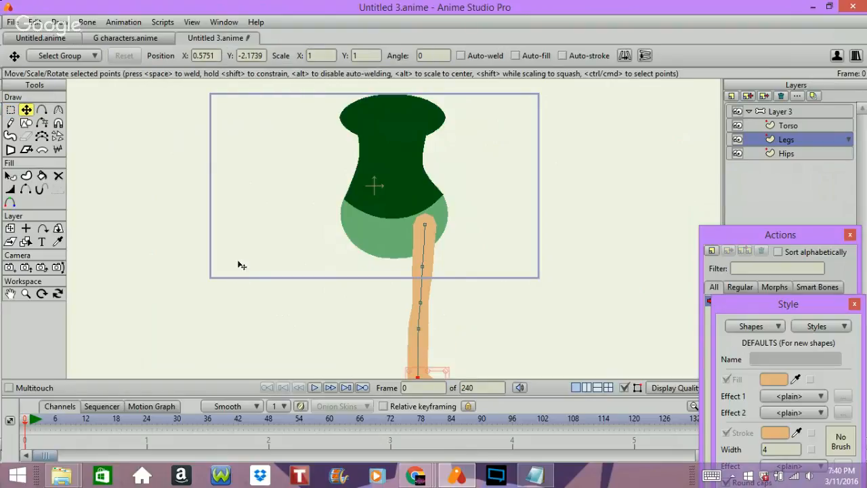
Move the calf point down between knee and ankle, and lower the knee point slightly.
click(10, 109)
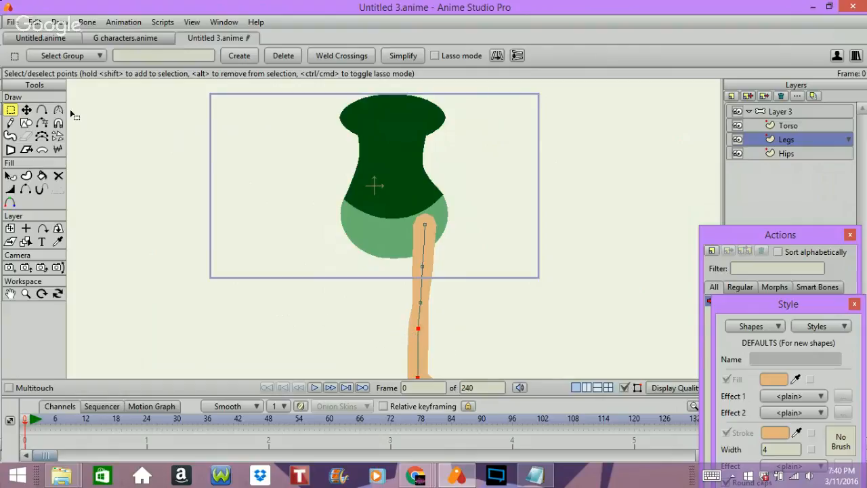
click(280, 293)
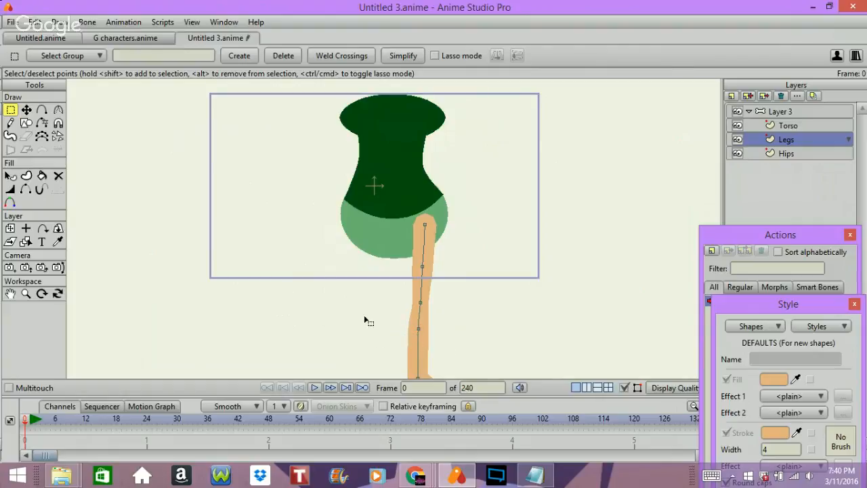
click(26, 110)
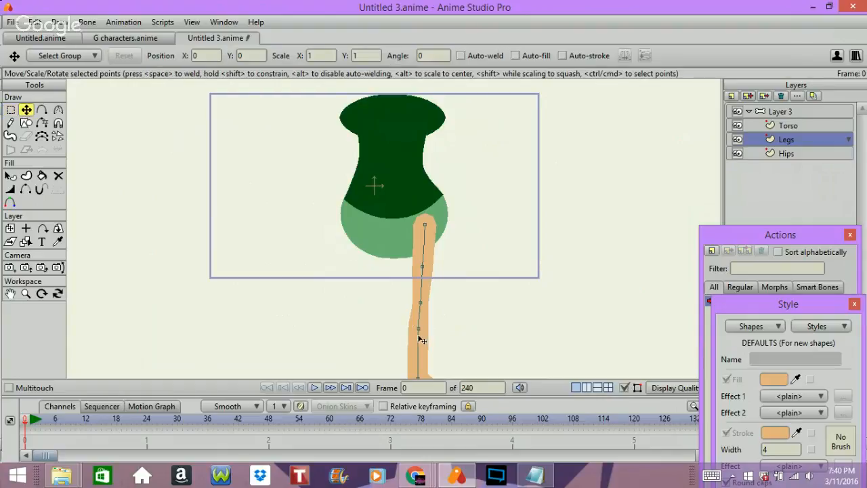
drag(422, 335, 421, 356)
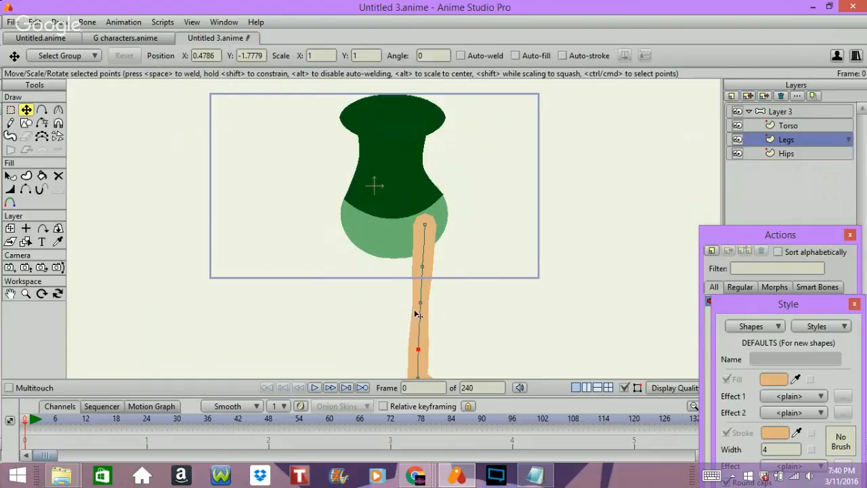
click(420, 310)
Set the Legs layer's origin at the top of the leg, at about X 0.5626, Y -0.3989.
click(11, 176)
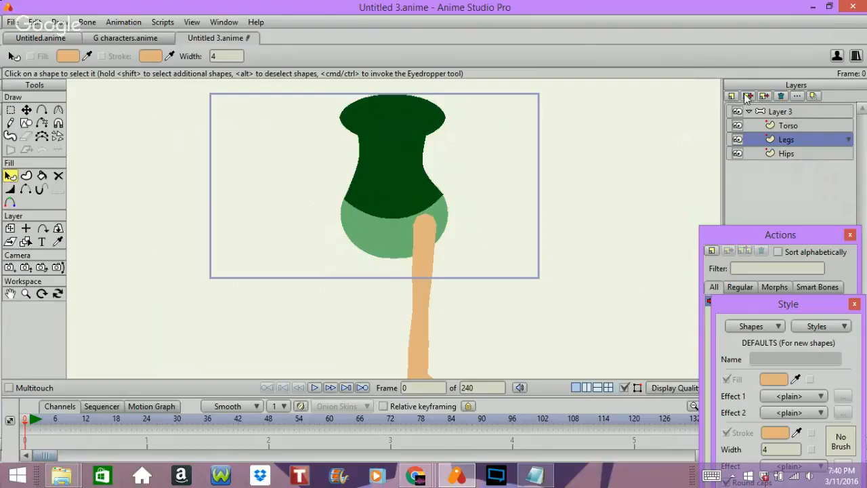
click(26, 230)
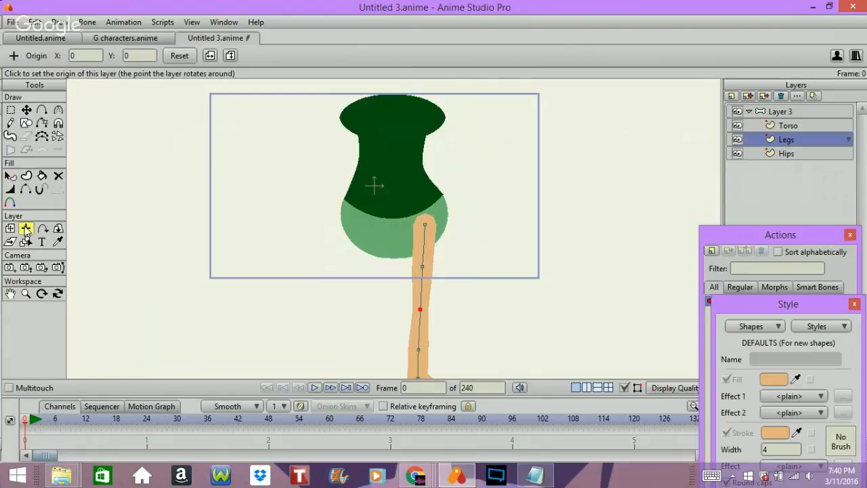
click(425, 226)
click(418, 224)
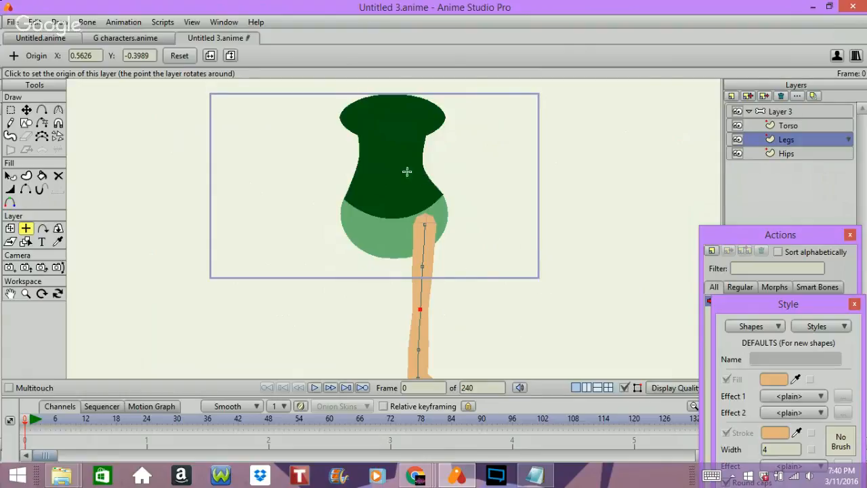
Duplicate the Legs layer, mirror the copy horizontally and place it under the opposite side of the hips.
click(748, 96)
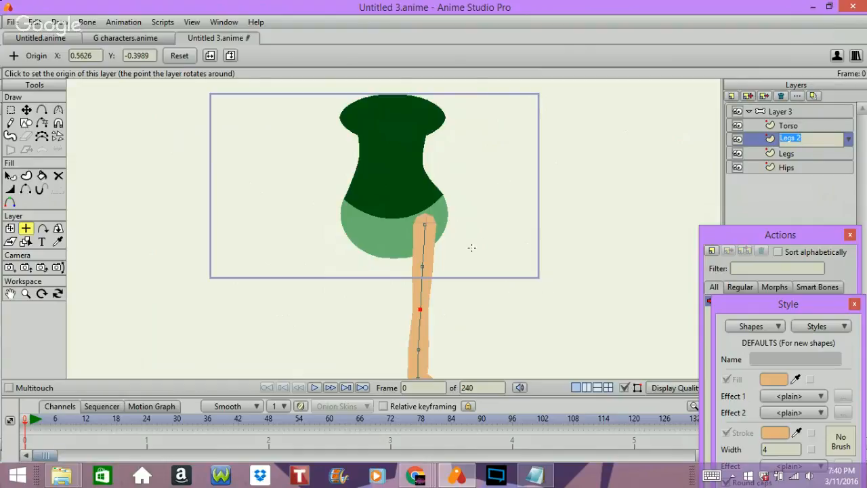
click(193, 205)
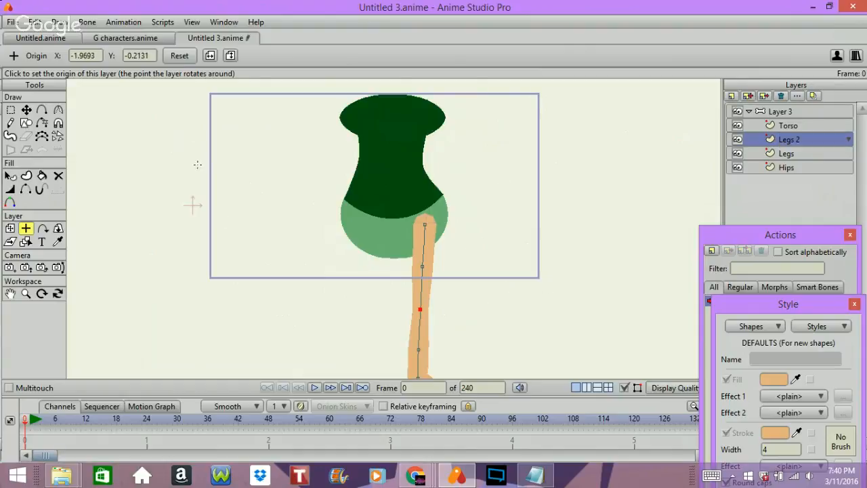
click(341, 221)
click(10, 228)
drag(513, 229, 457, 223)
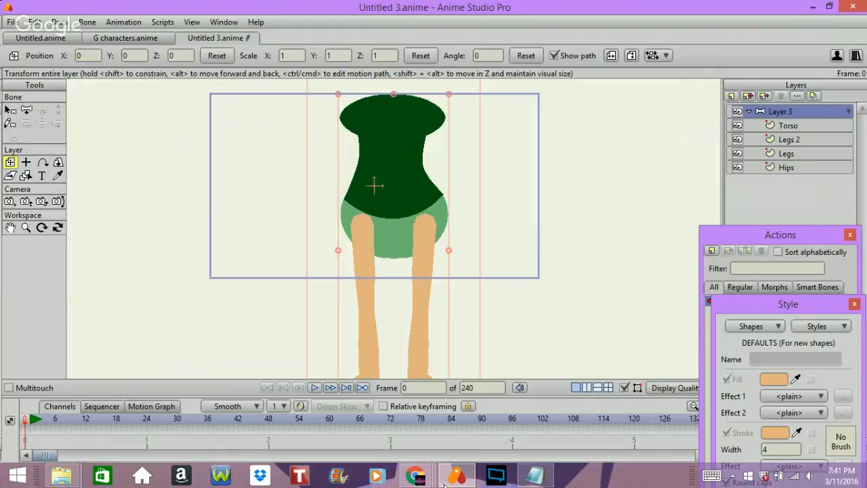
Switch to Notepad and read the tut cycle notes about tilting the character at the hip.
click(524, 469)
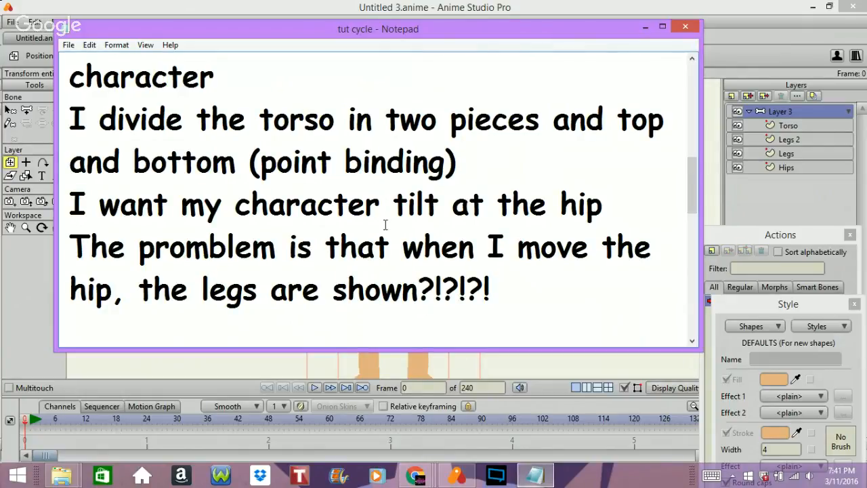
Switch back to Anime Studio and add a horizontal root bone beside the torso, plus a vertical bone running up through the torso.
click(644, 27)
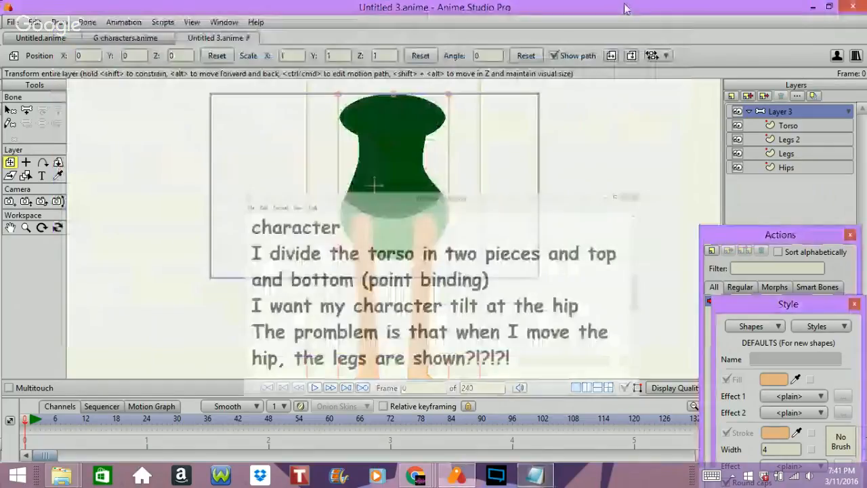
click(25, 109)
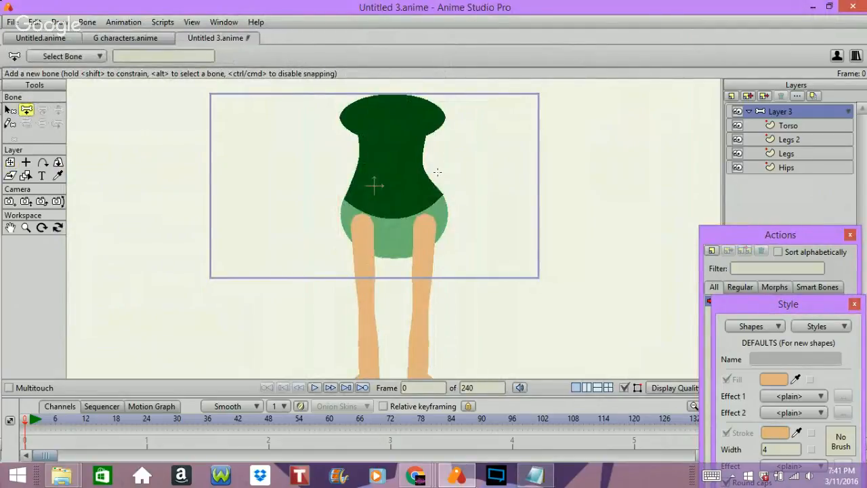
drag(438, 172, 533, 170)
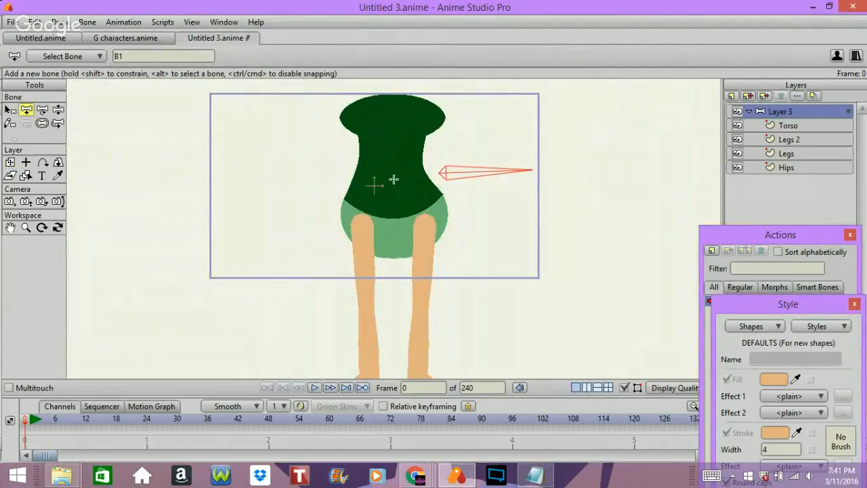
drag(393, 180, 394, 91)
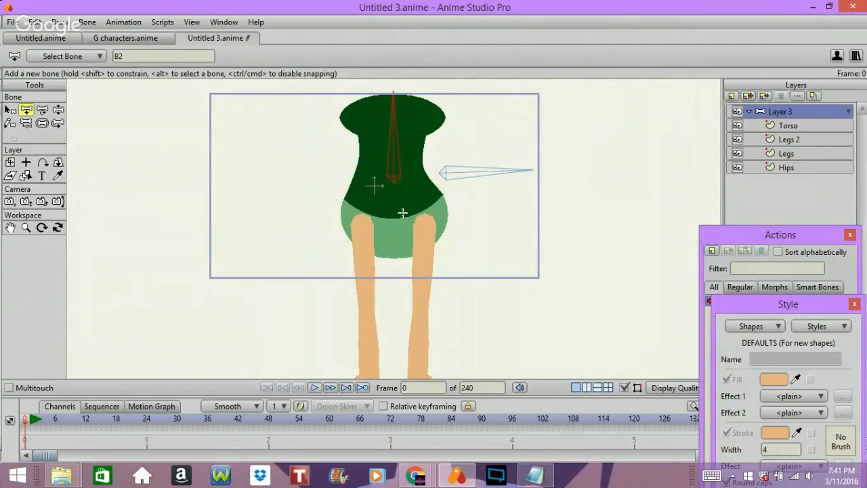
Add a chain of thigh, shin and foot bones down the right-hand leg.
drag(425, 219, 416, 312)
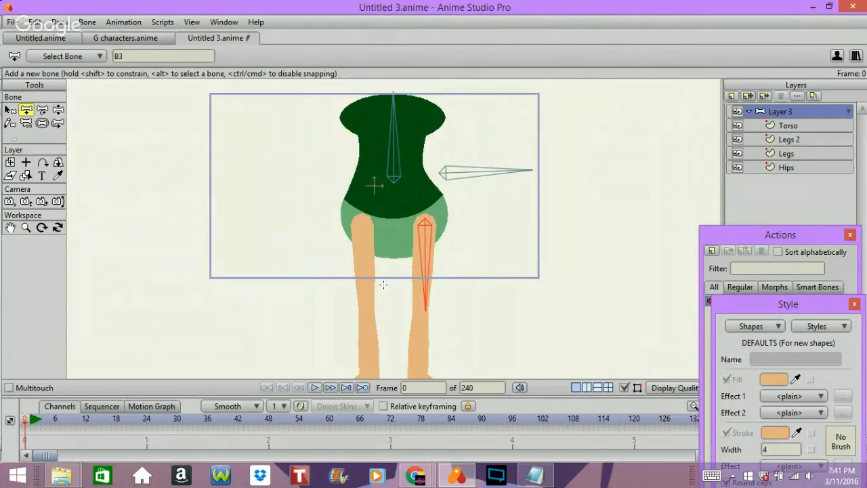
scroll(384, 284, down, 1)
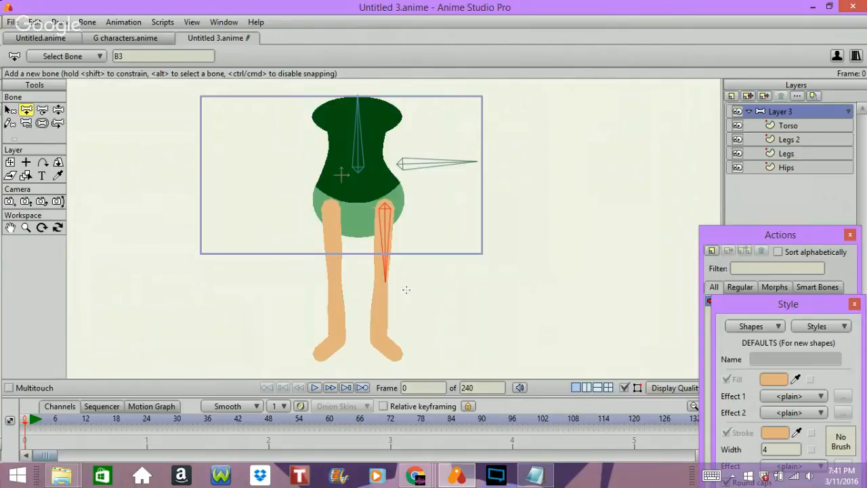
key(Return)
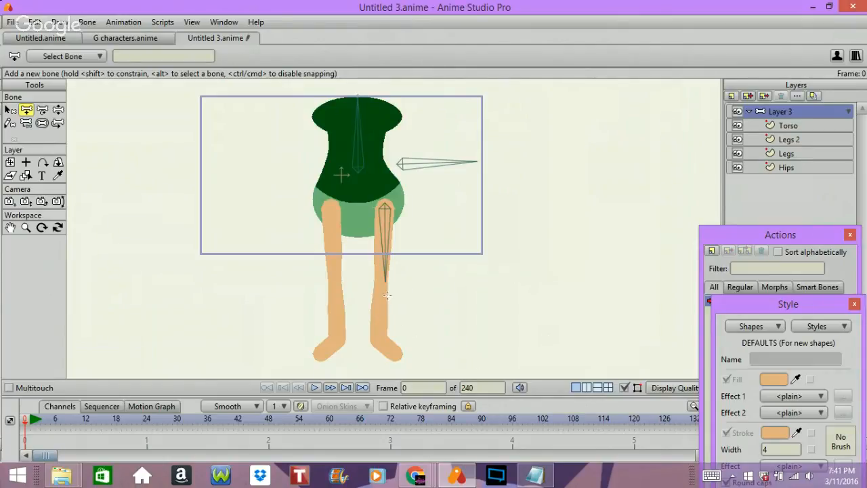
key(ctrl+z)
mouse_move(385, 284)
mouse_down()
mouse_move(390, 347)
mouse_move(381, 337)
mouse_move(407, 361)
mouse_up()
Add thigh, shin and foot bones down the left-hand leg, with the thigh branching from the horizontal root bone.
key(Up)
key(Up)
key(Up)
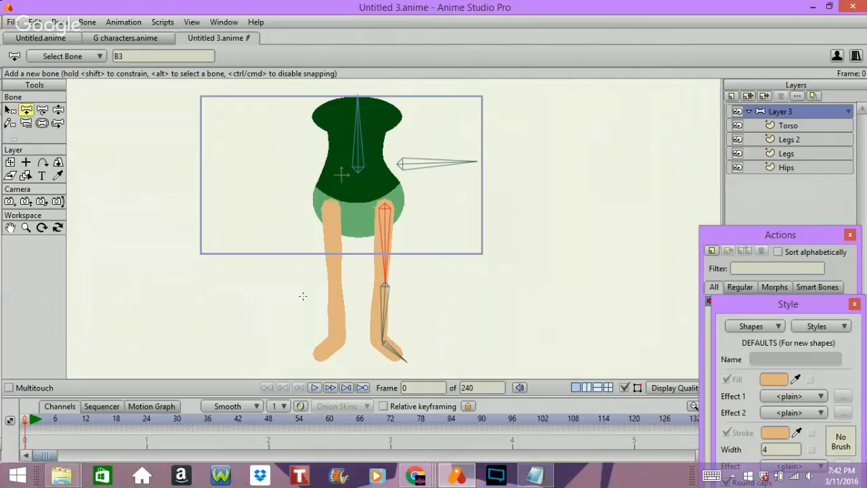
key(Up)
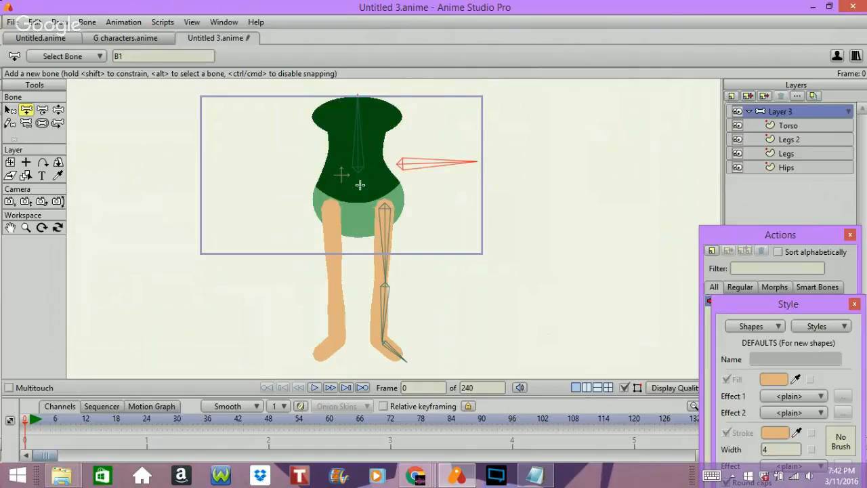
drag(330, 207, 313, 357)
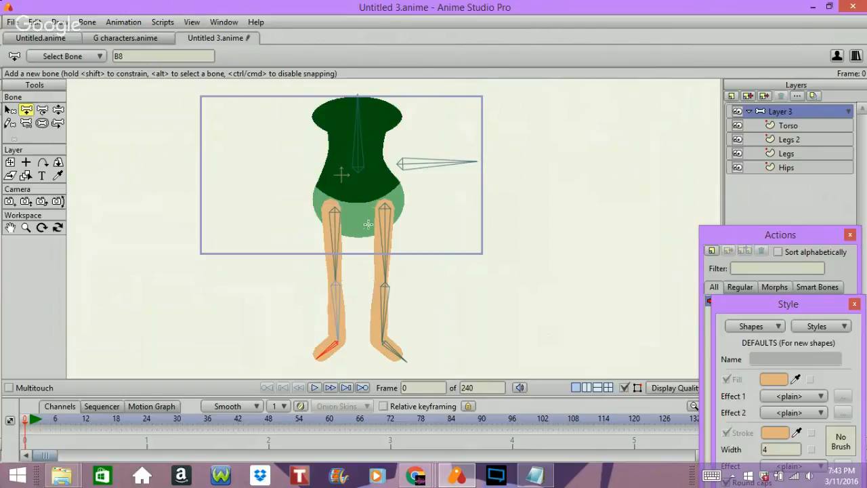
Add a short vertical hip bone in the middle of the hips, drawn from the torso's lower edge downward.
key(Return)
drag(354, 234, 346, 194)
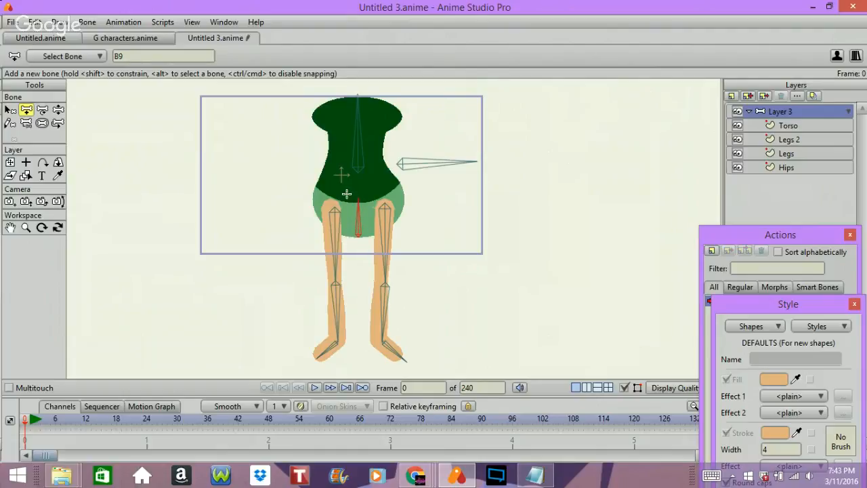
key(ctrl+z)
drag(358, 190, 355, 238)
click(26, 123)
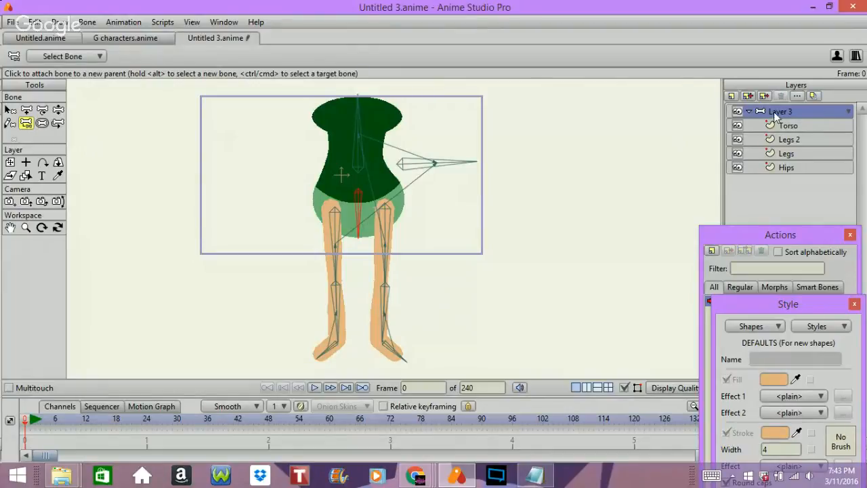
Switch to Chrome to check the Hangouts broadcast window, close the pop-up ad there, and return to Anime Studio.
click(812, 6)
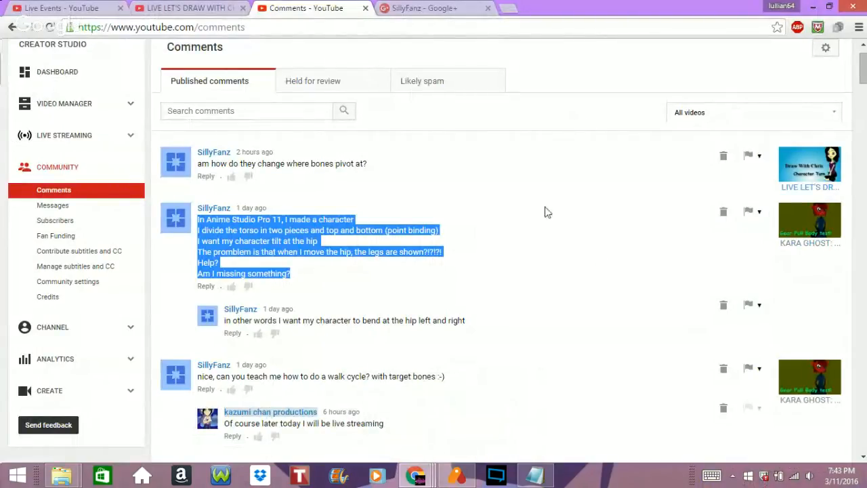
click(415, 476)
click(447, 400)
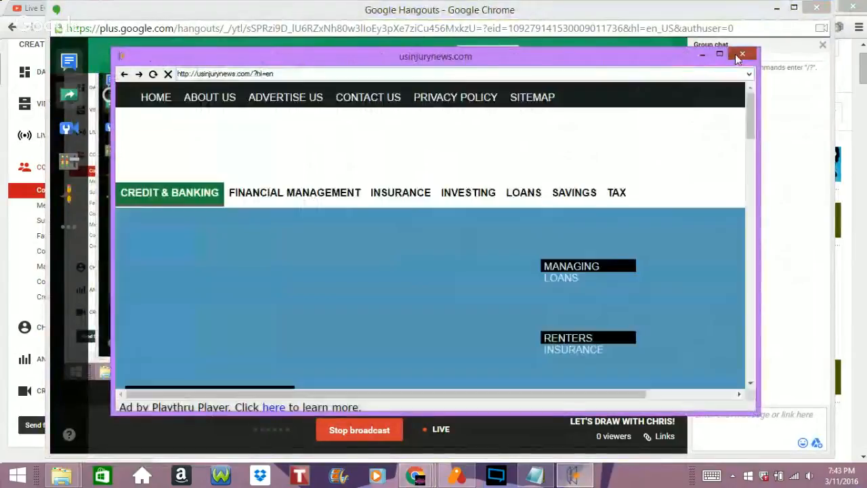
click(738, 54)
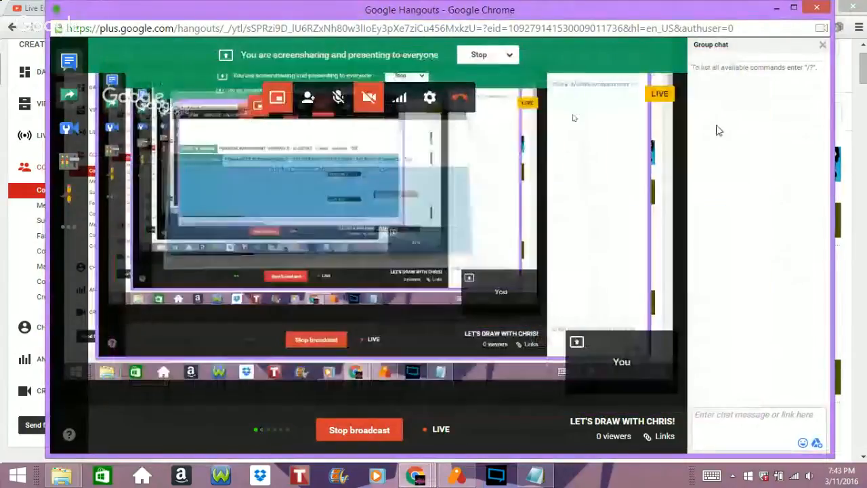
click(780, 8)
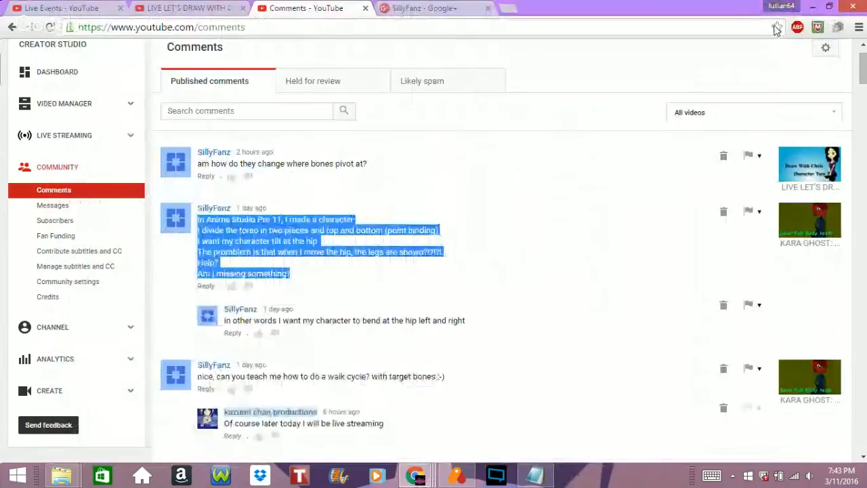
click(812, 7)
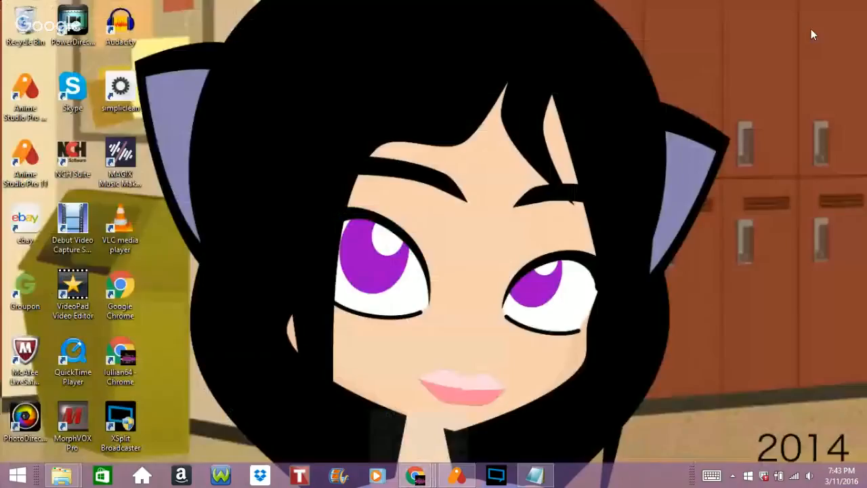
click(456, 476)
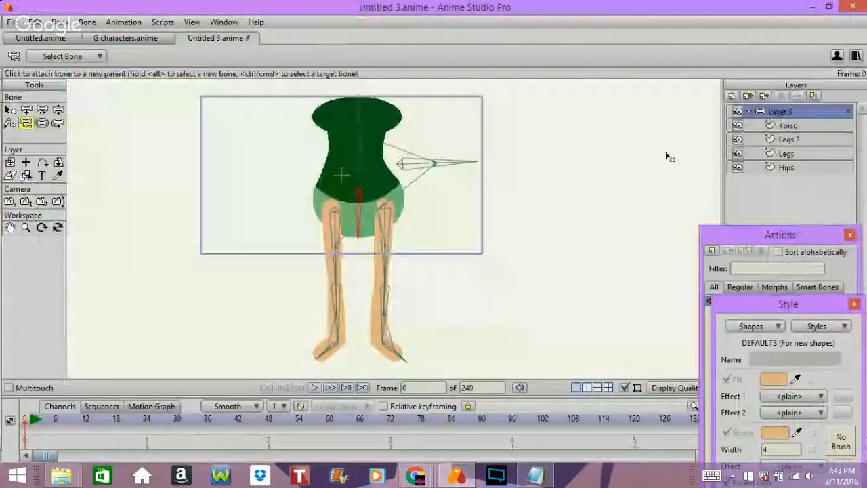
Reparent the hip bone and the right-hand thigh bone to the horizontal root bone.
click(431, 161)
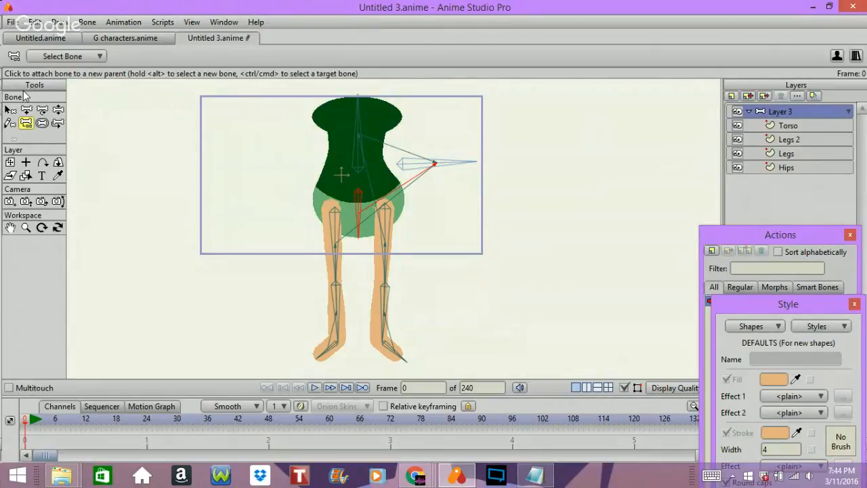
alt+click(381, 218)
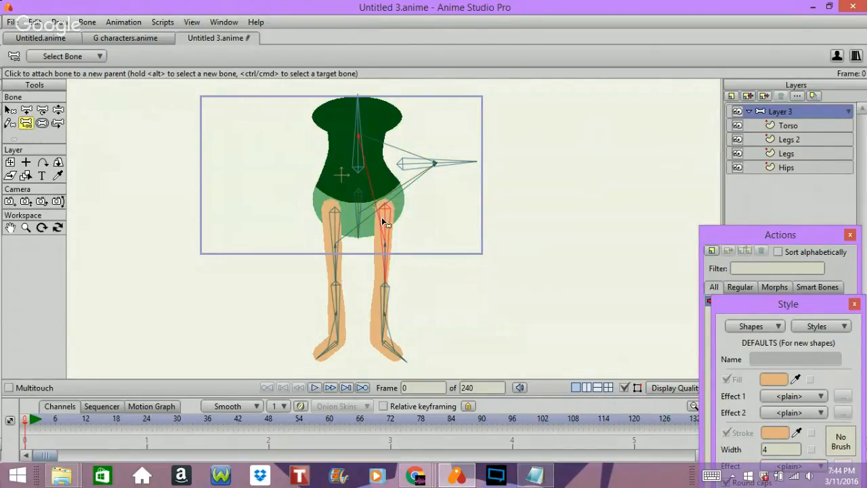
click(428, 173)
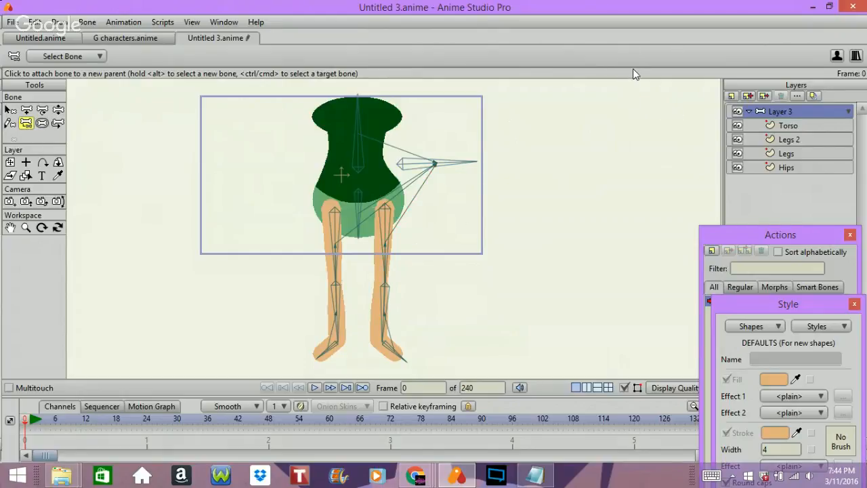
Test the rig by moving the horizontal root bone with the Manipulate Bones tool.
click(10, 110)
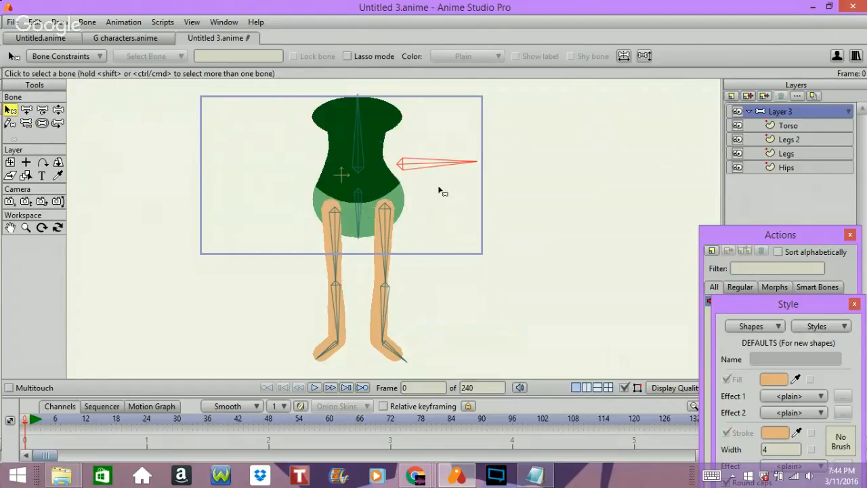
click(58, 110)
drag(481, 164, 381, 180)
Bind the Torso layer to the vertical torso bone.
click(786, 126)
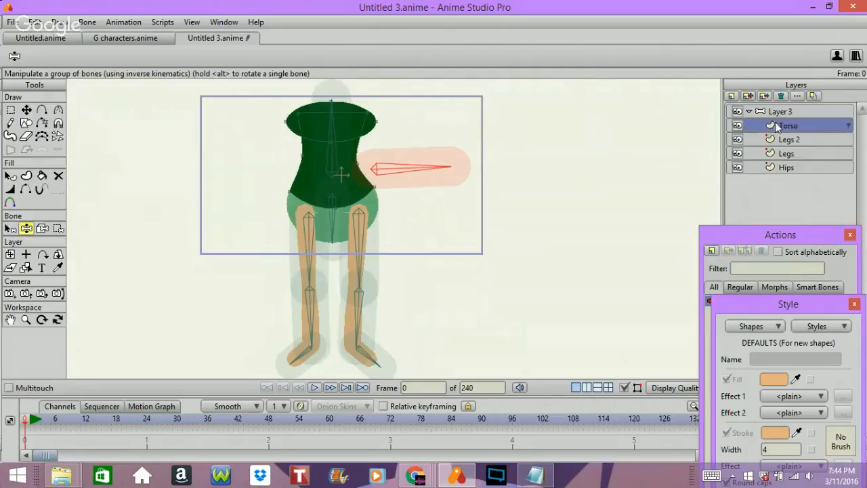
click(42, 228)
click(342, 152)
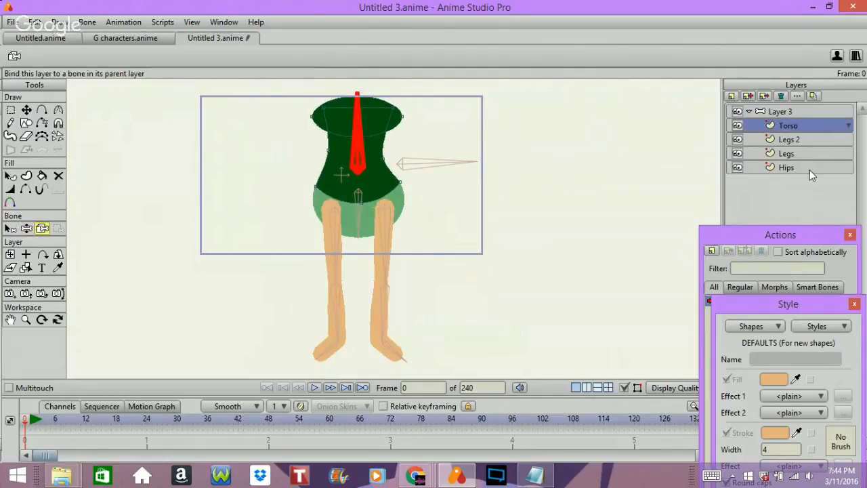
On the Legs 2 layer, select the thigh, shin and foot bones of the left-hand leg.
click(787, 139)
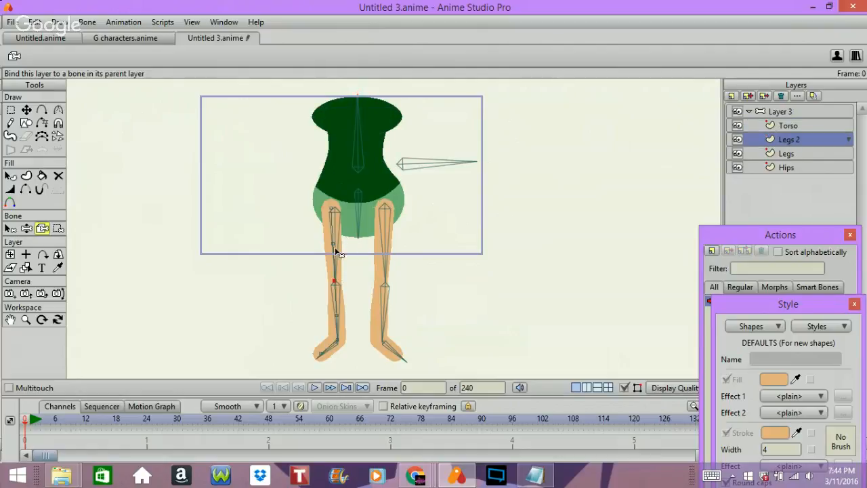
click(61, 230)
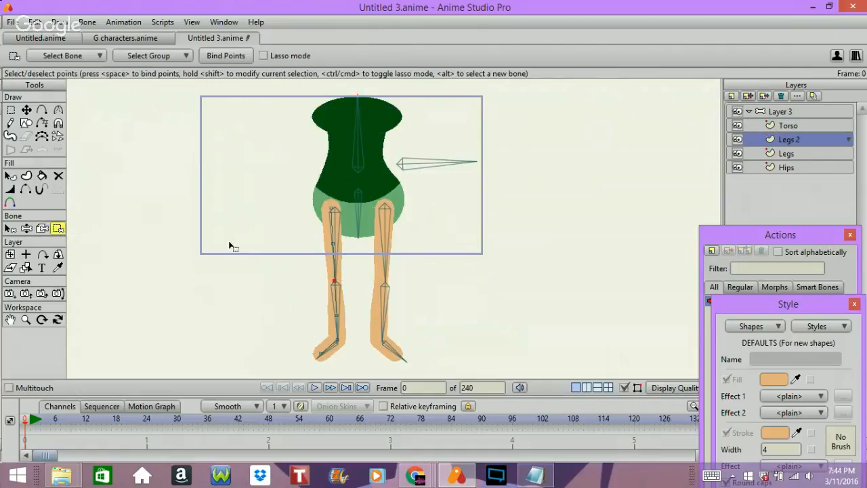
click(10, 229)
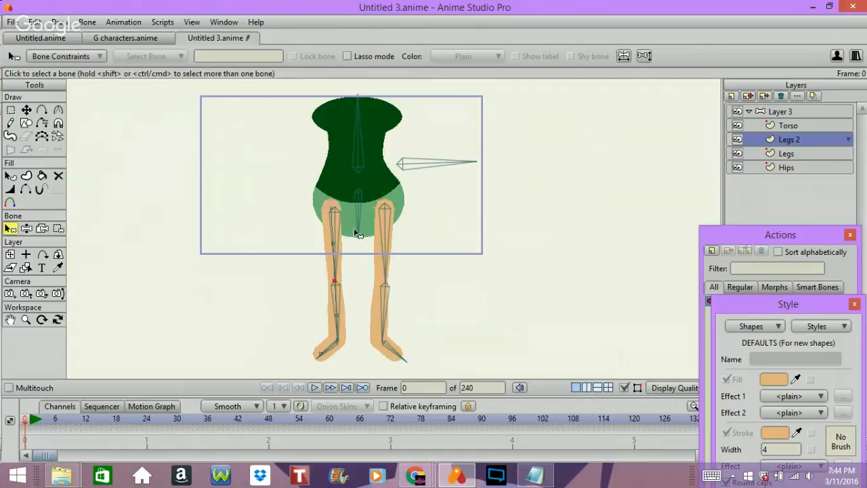
click(332, 237)
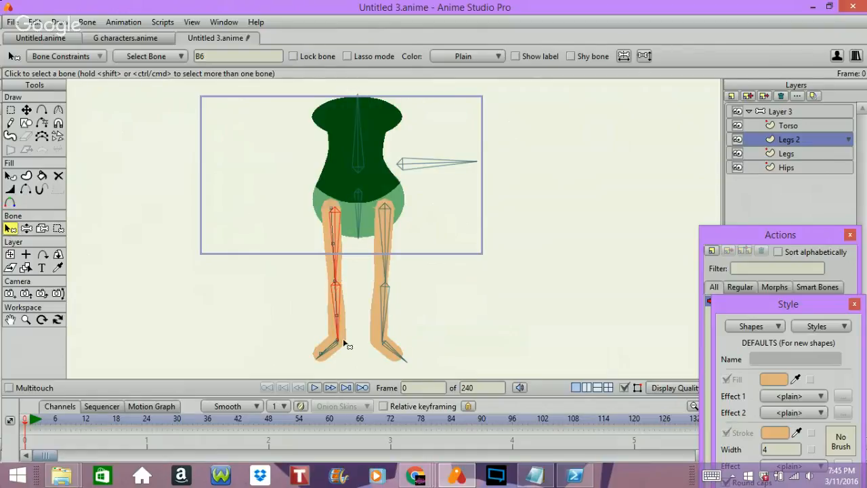
click(576, 476)
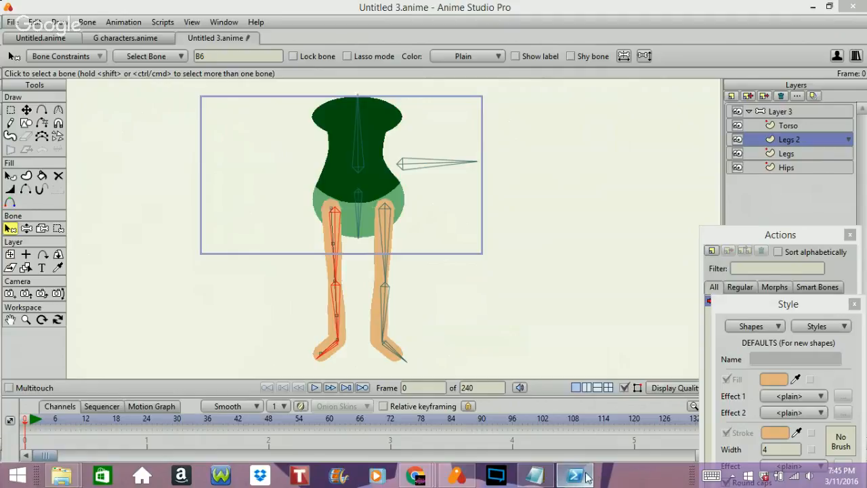
click(587, 476)
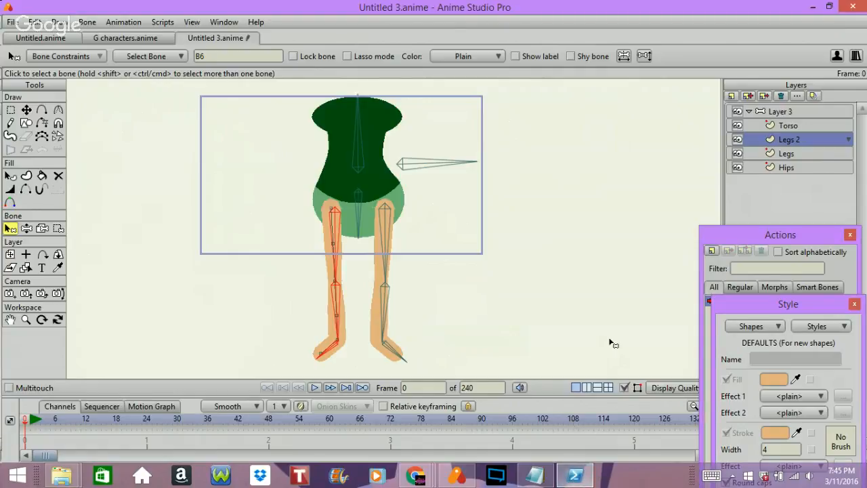
click(813, 6)
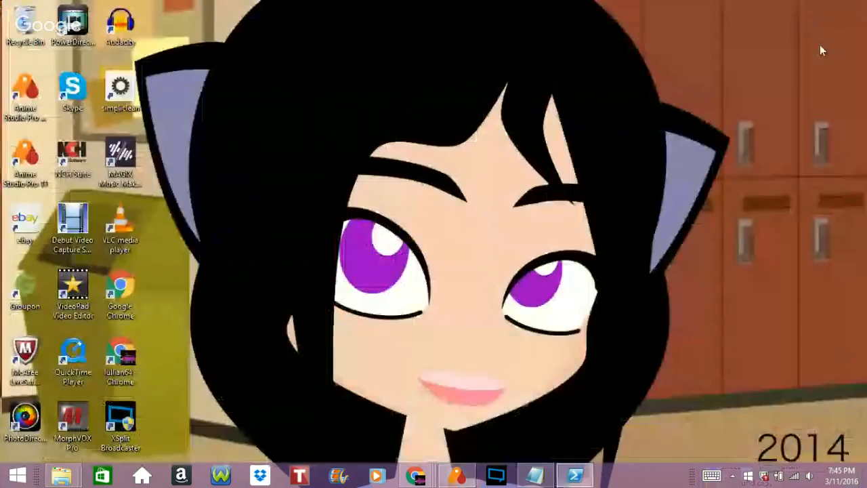
click(464, 478)
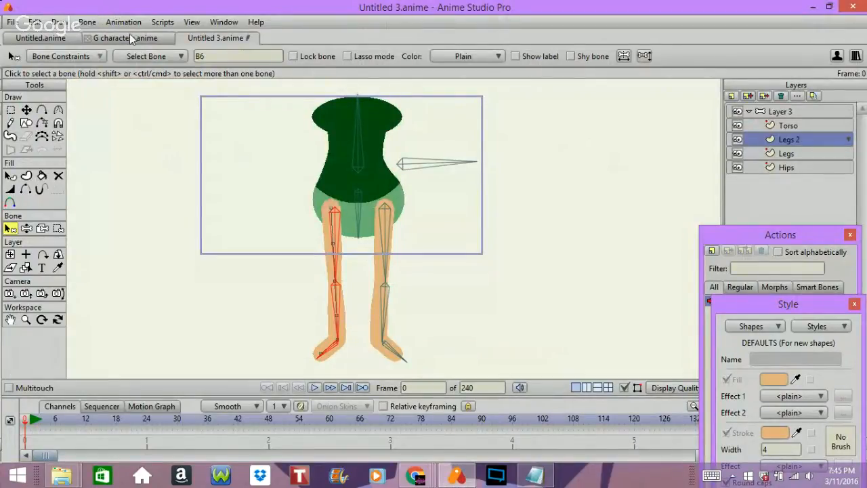
Use only the selected left-hand leg bones for flexi-binding the Legs 2 layer.
click(58, 22)
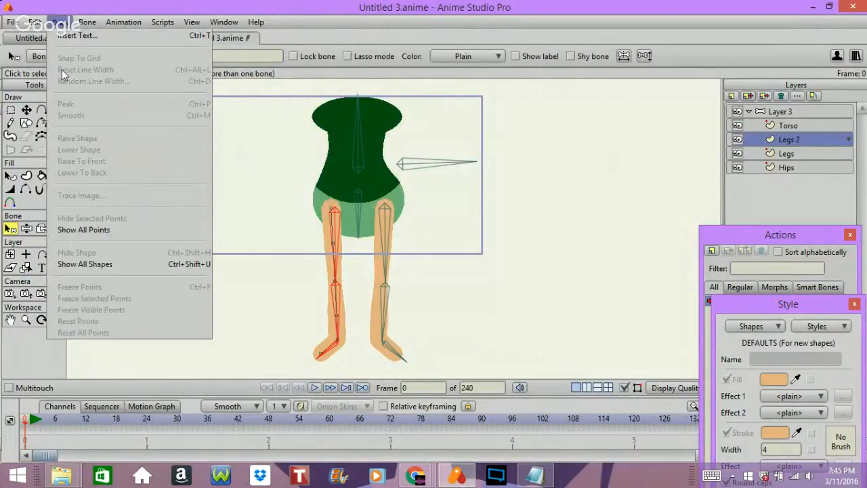
mouse_move(33, 21)
mouse_move(87, 22)
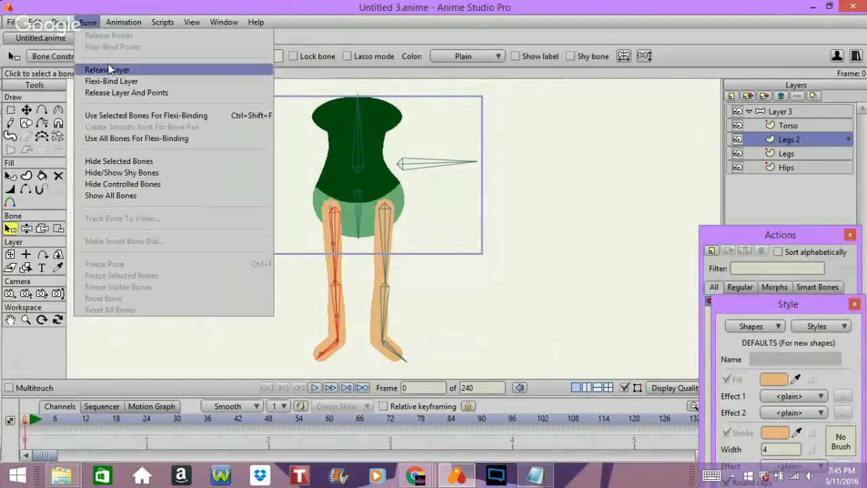
click(230, 116)
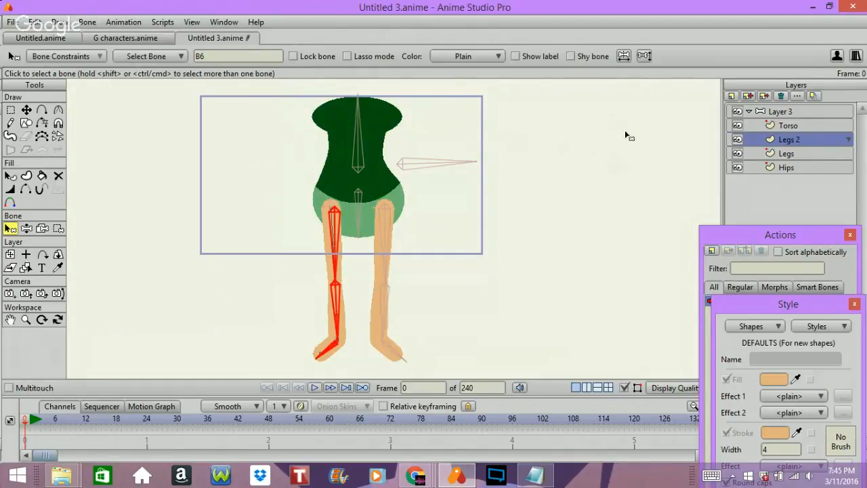
Test the left-hand leg's flexi-binding by bending its shin at the knee with the Manipulate Bones tool.
click(26, 229)
drag(309, 283, 353, 271)
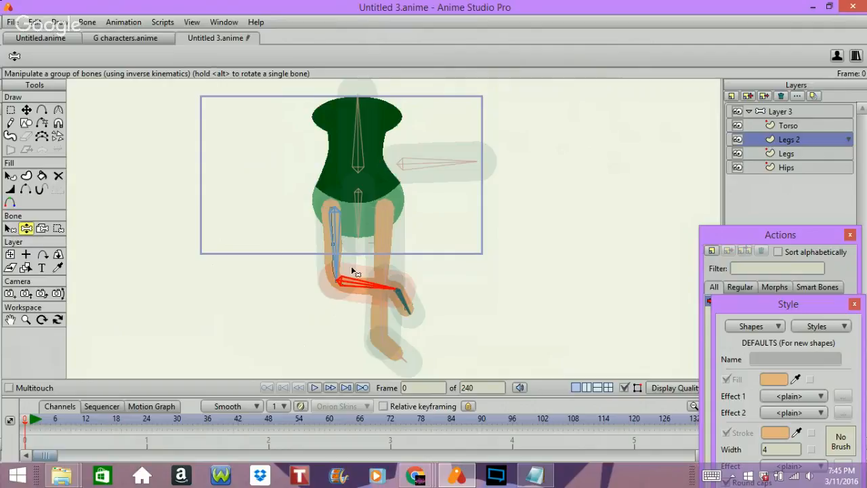
On the Legs layer, select the right-hand leg's thigh, shin and foot bones and use only them for flexi-binding.
click(794, 153)
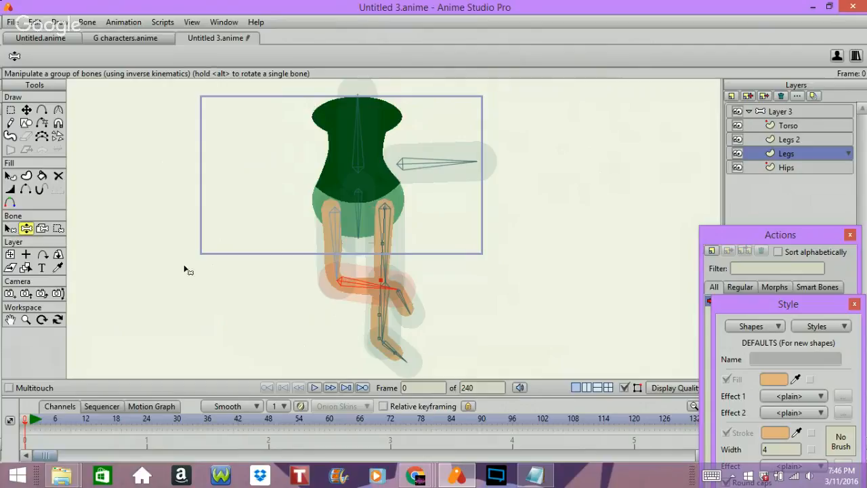
click(10, 229)
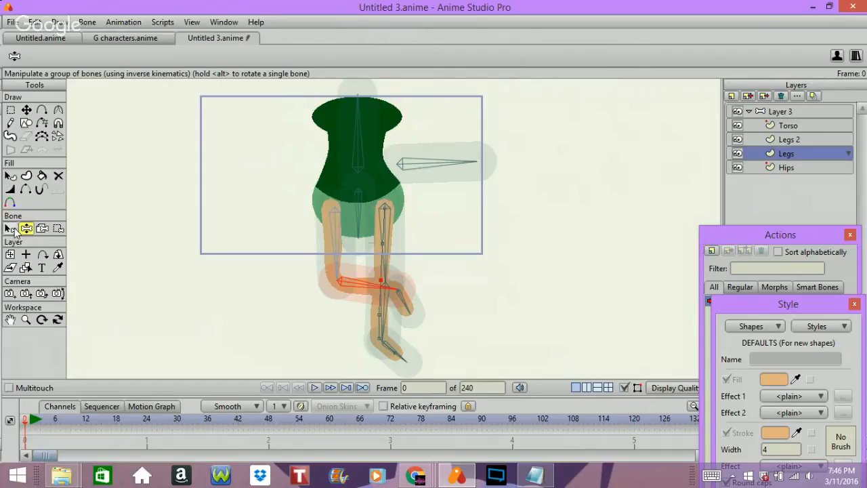
click(381, 243)
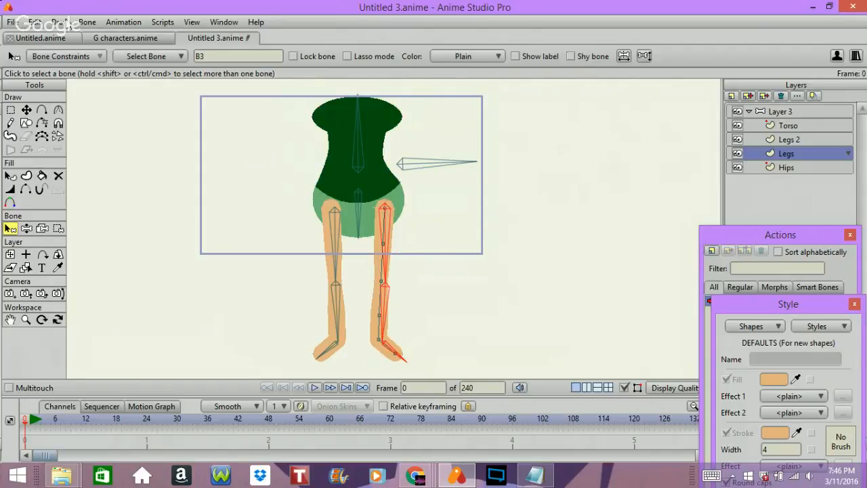
click(61, 22)
click(34, 21)
click(34, 22)
mouse_move(55, 23)
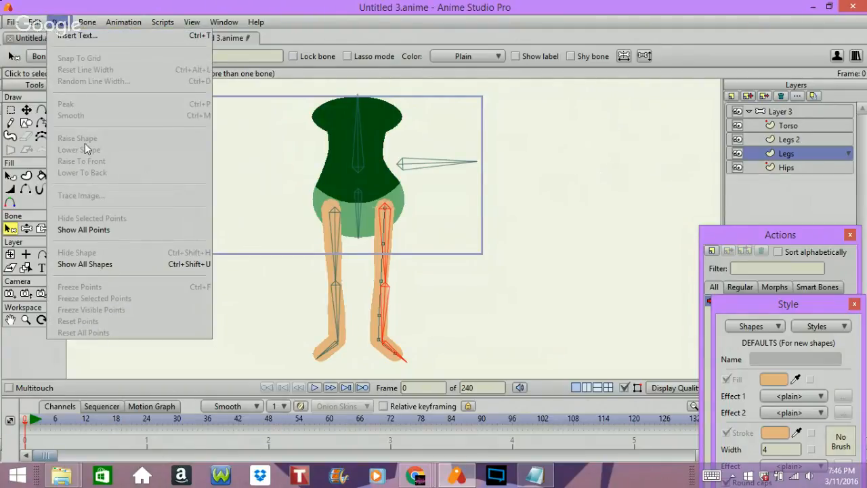
mouse_move(88, 22)
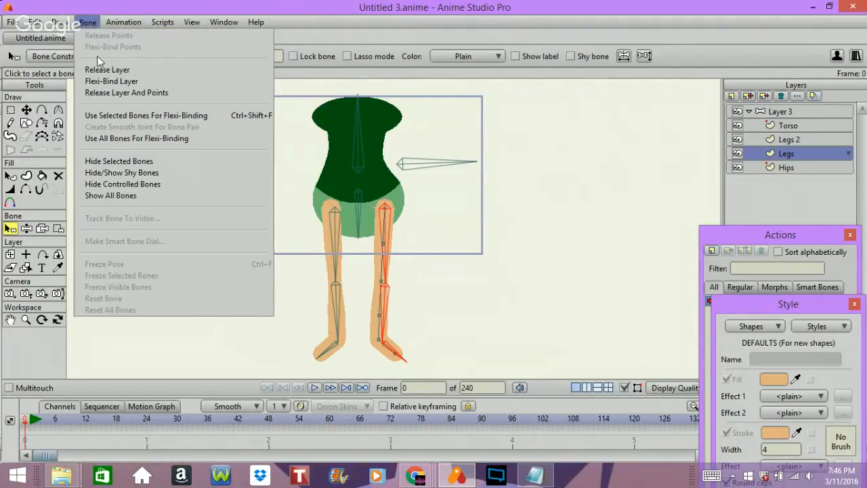
click(129, 117)
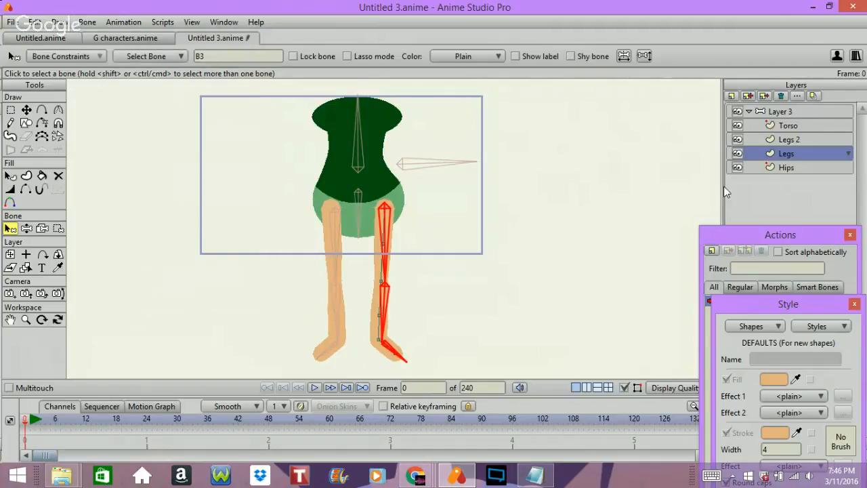
Bind the Hips layer to the short vertical hip bone and test it by rotating that bone with Manipulate Bones.
click(784, 167)
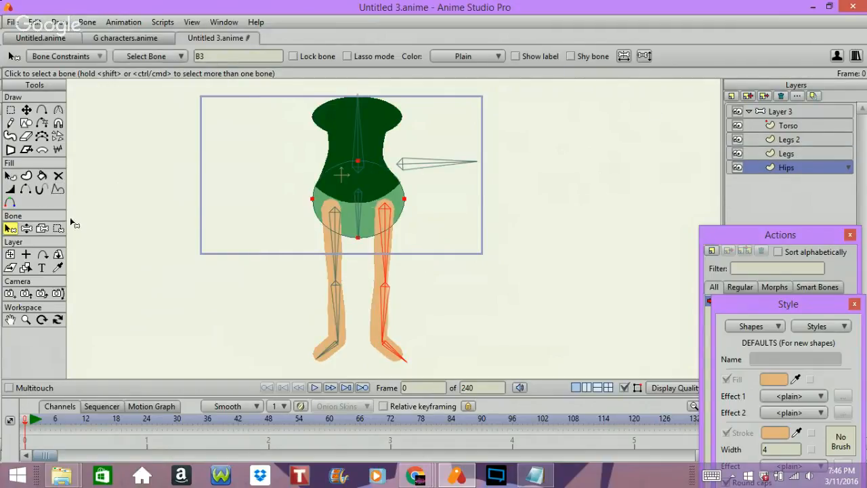
click(41, 229)
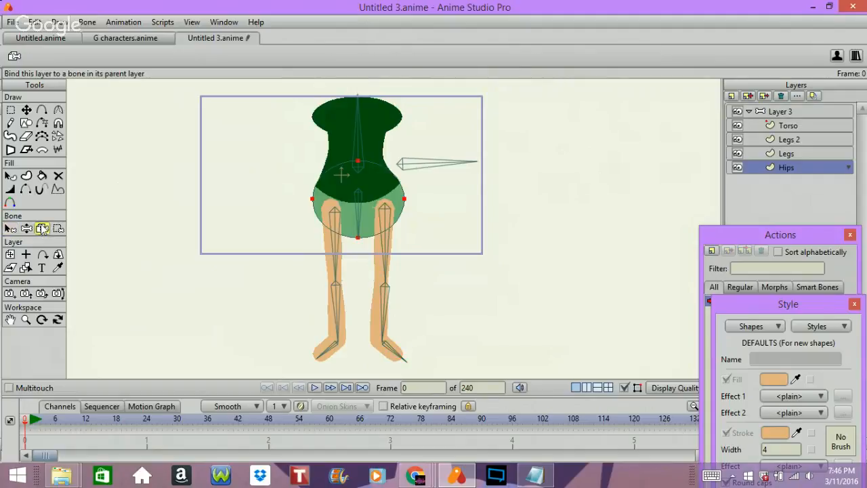
click(359, 211)
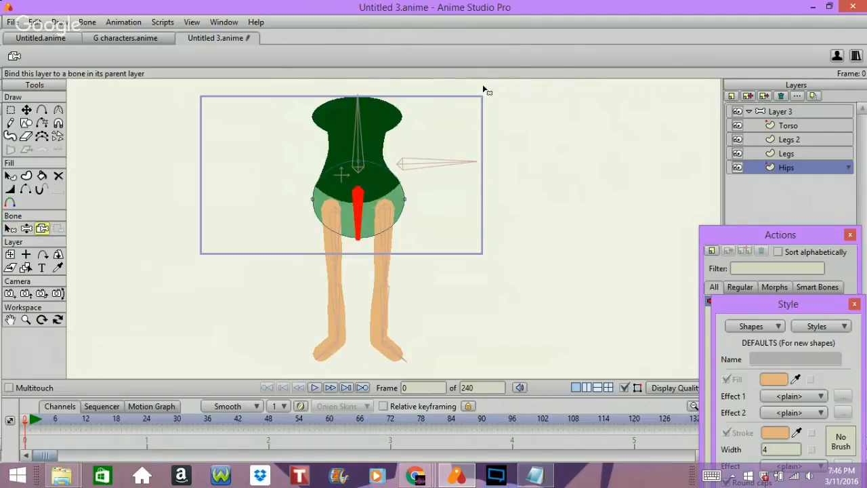
click(25, 228)
mouse_move(366, 203)
mouse_down()
mouse_move(322, 216)
mouse_move(402, 224)
mouse_move(359, 199)
mouse_move(361, 192)
mouse_up()
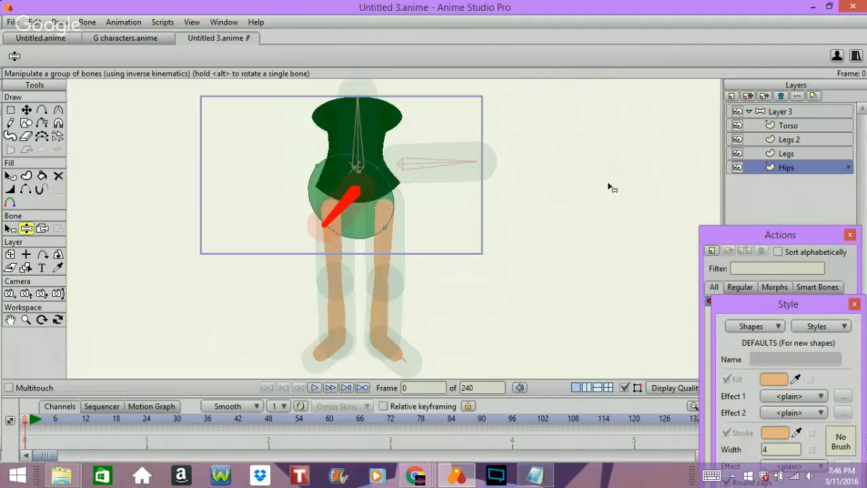
Select the Layer 3 bone layer and review the hip-tilt notes in the tut cycle Notepad file.
click(795, 113)
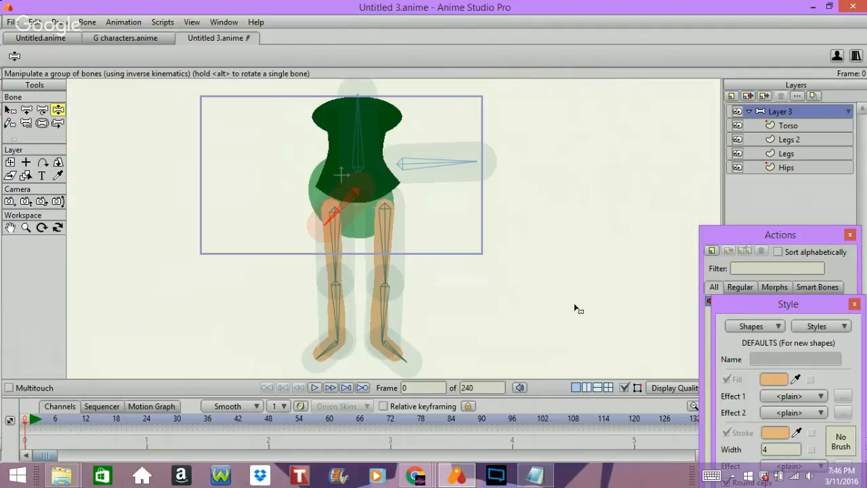
click(535, 475)
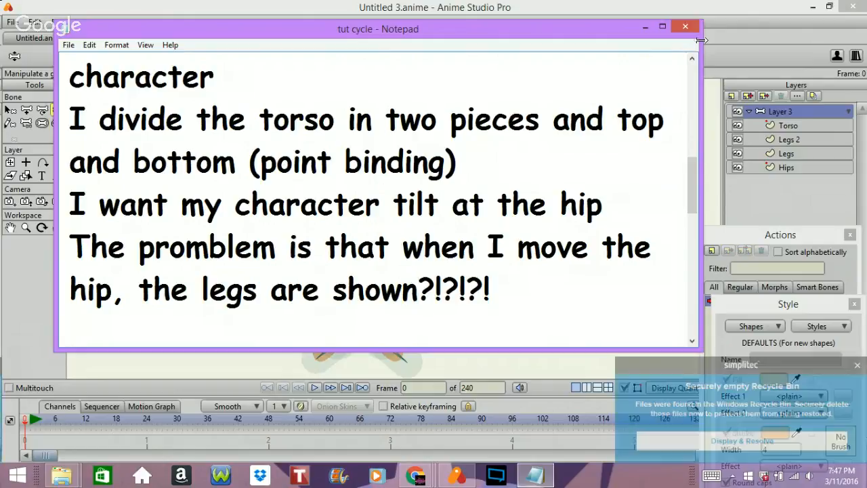
click(858, 364)
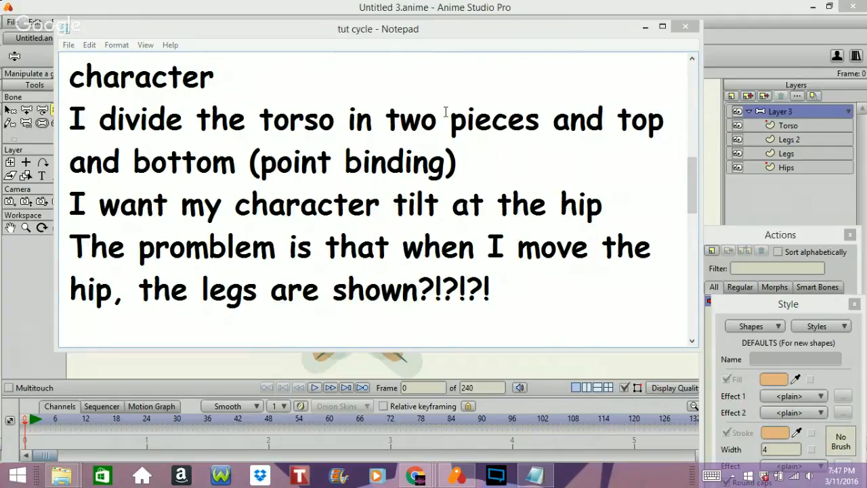
click(645, 28)
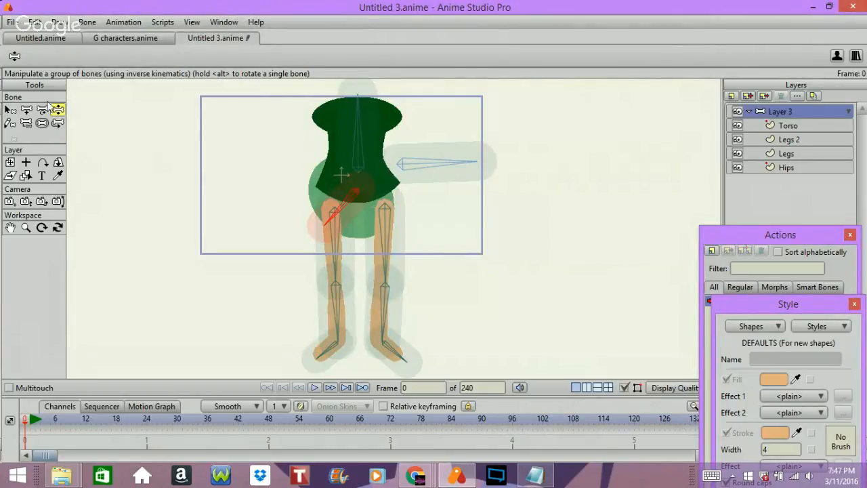
Test the whole rig with Manipulate Bones by moving the horizontal root bone, torso, both legs and hip bone.
drag(459, 160, 399, 143)
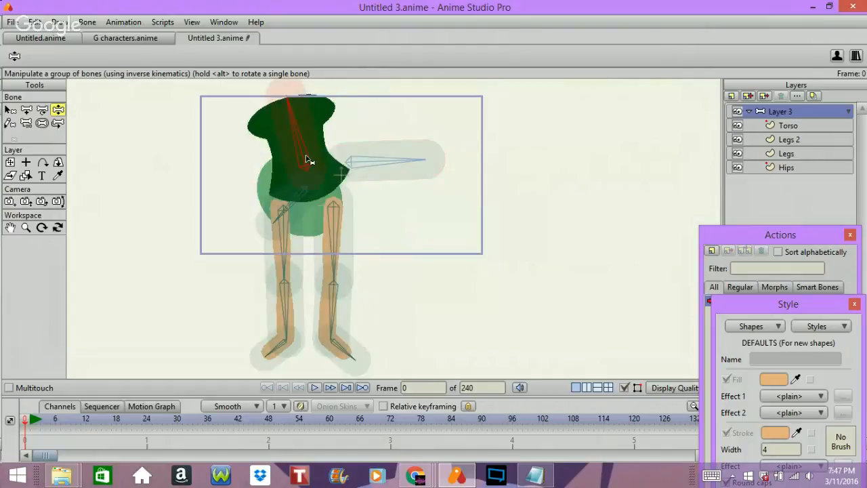
drag(309, 160, 319, 145)
drag(332, 244, 369, 242)
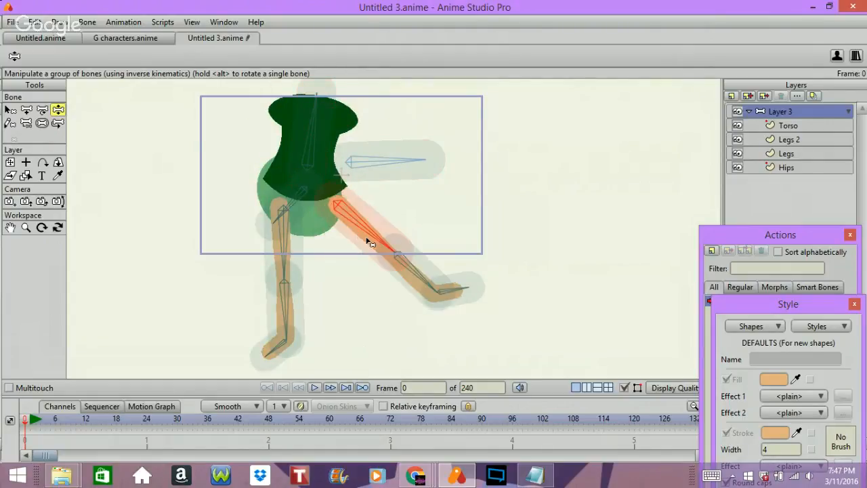
drag(421, 272, 224, 332)
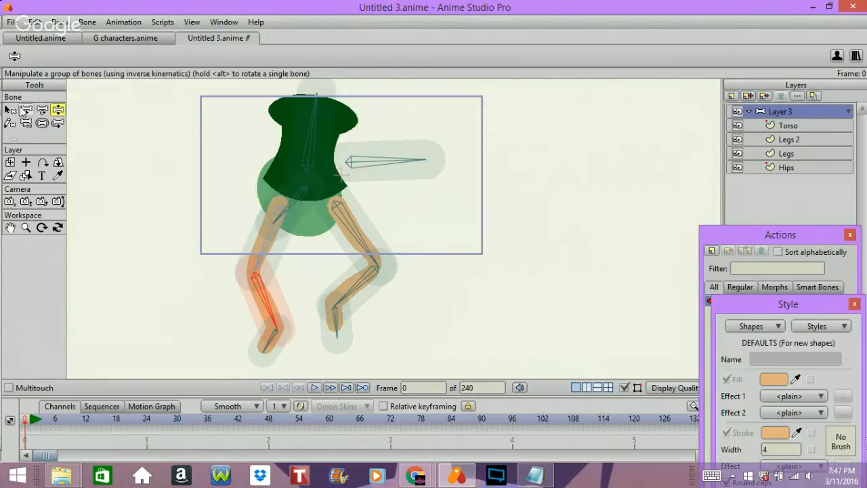
drag(293, 206, 308, 210)
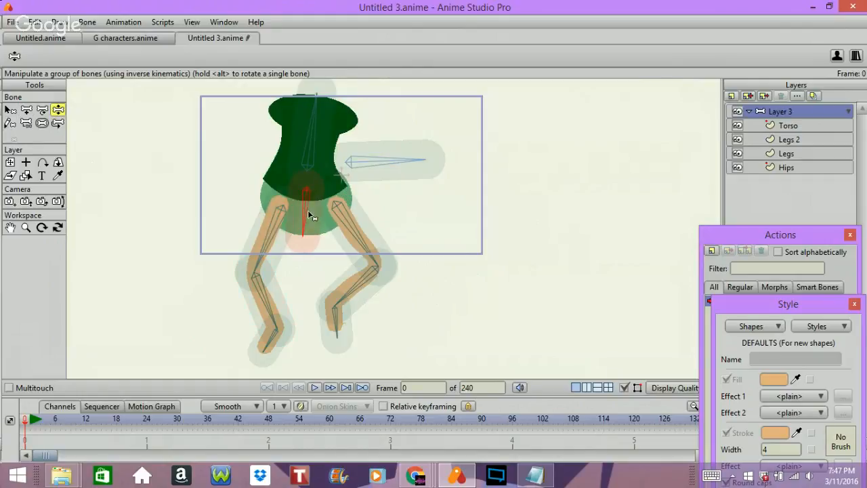
Collapse the Layer 3 group and advance the timeline to frame 1.
click(749, 111)
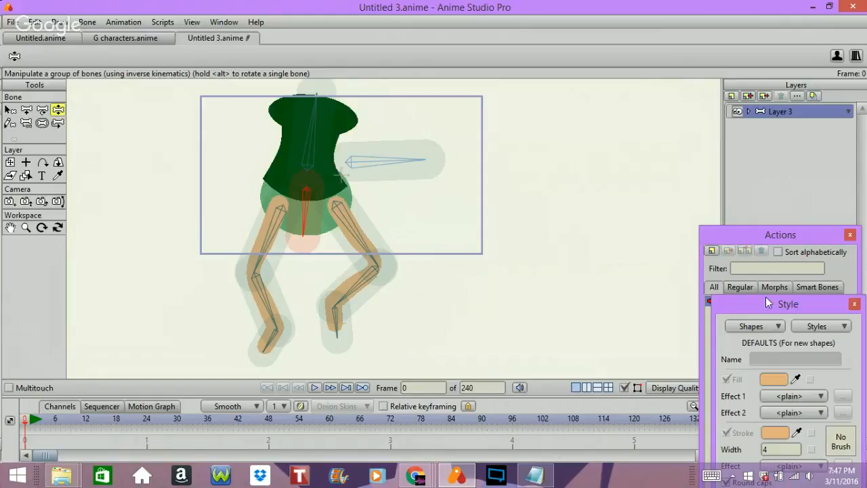
key(Right)
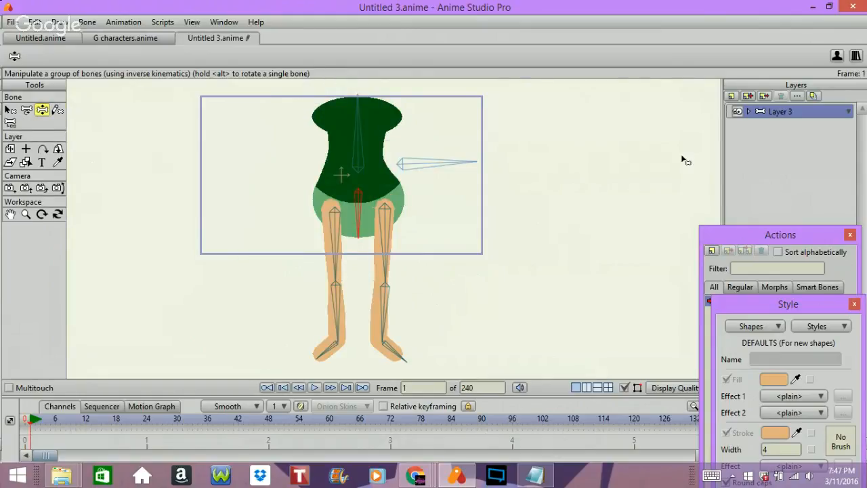
click(621, 182)
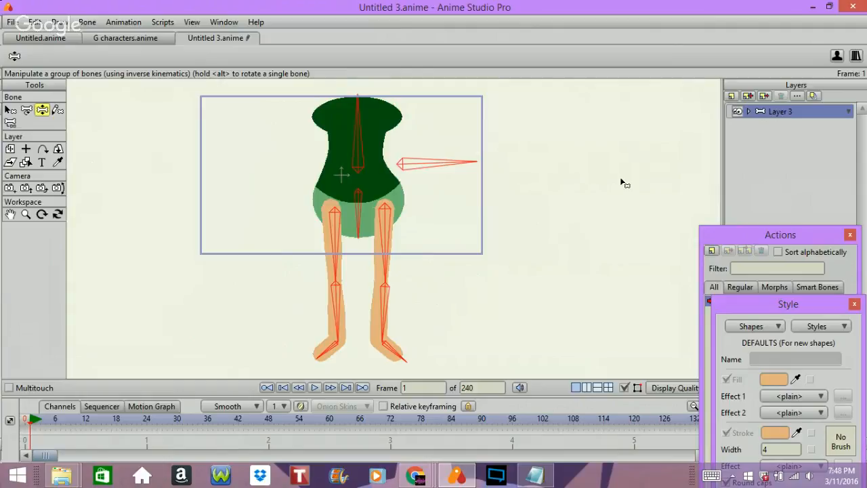
Inspect the bones with the Transform Bone tool, check frame 24, and return to frame 0.
click(26, 111)
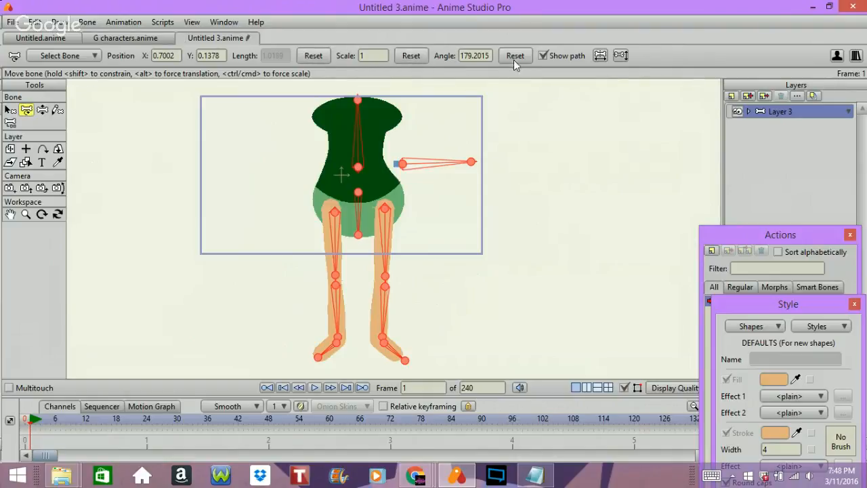
click(613, 138)
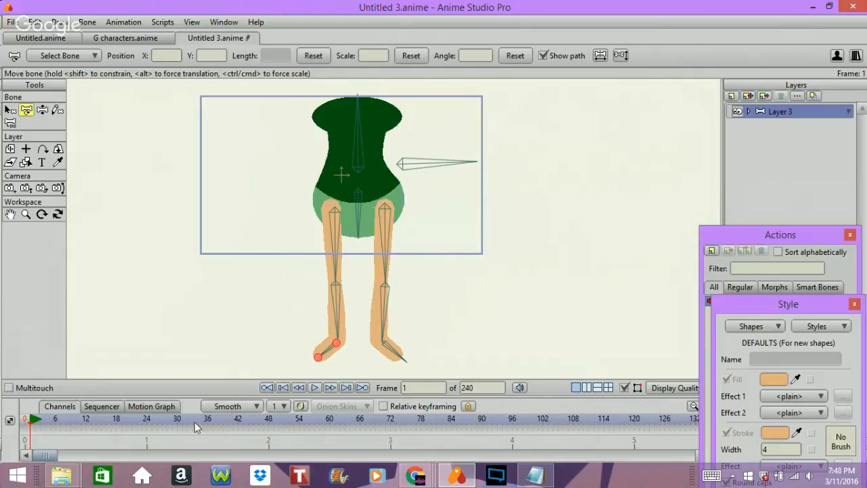
click(147, 420)
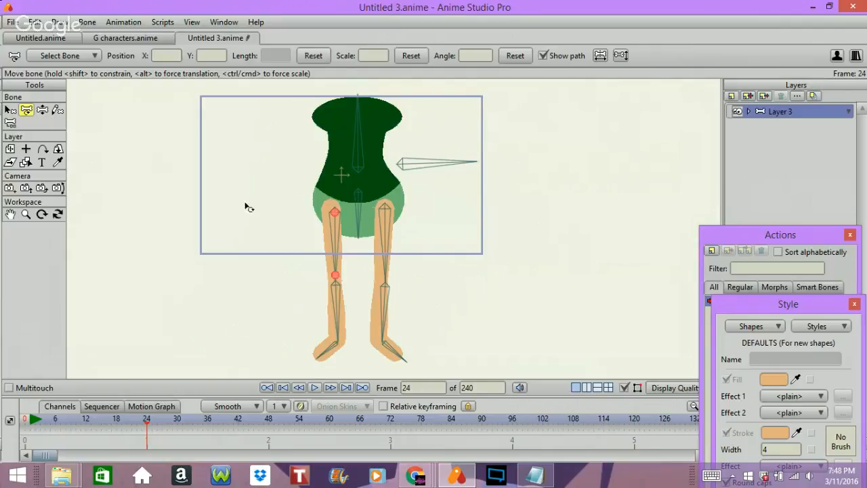
key(Left)
key(Left)
key(Left)
key(Left)
key(Left)
key(Left)
key(Left)
key(Left)
key(Left)
key(Left)
key(Left)
key(Left)
key(Left)
key(Left)
key(Left)
key(Left)
key(Left)
key(Left)
key(Left)
key(Left)
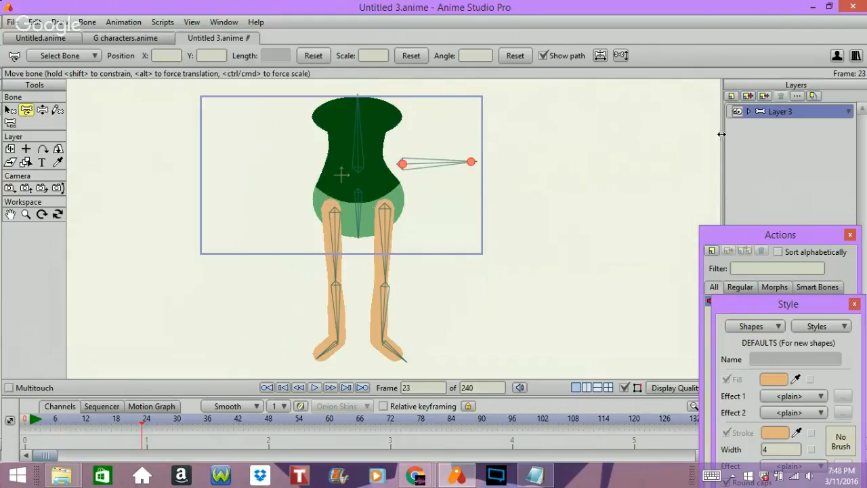
key(Left)
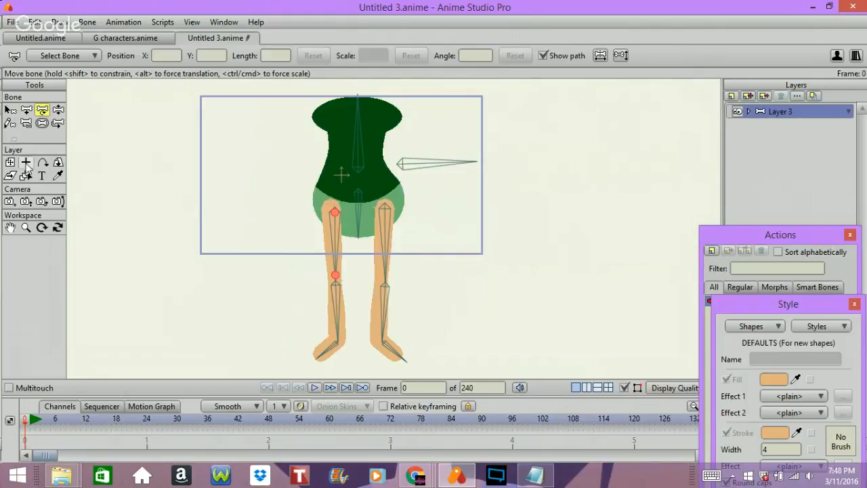
With no parent bone selected, add a short separate bone at each ankle, slanting down towards the space between the feet.
click(8, 111)
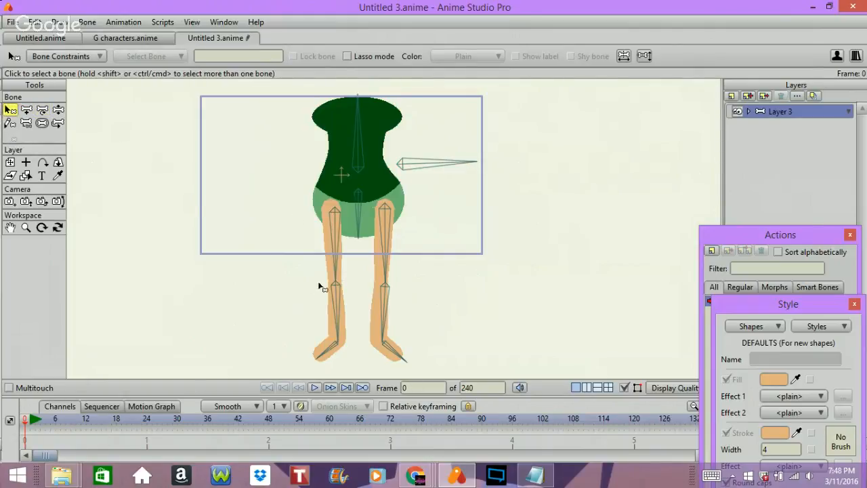
click(27, 110)
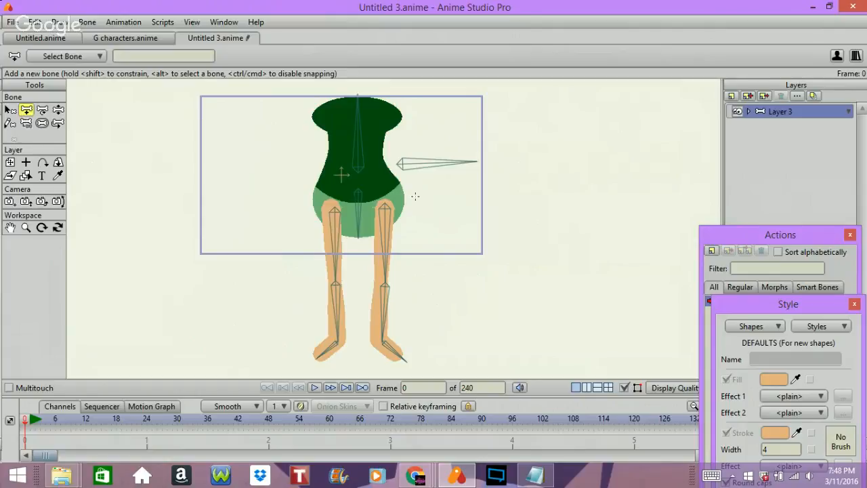
drag(381, 337, 363, 358)
click(474, 344)
drag(333, 340, 362, 358)
Set B10 as the target bone in the constraints of the right-hand leg's shin bone.
click(11, 110)
click(383, 316)
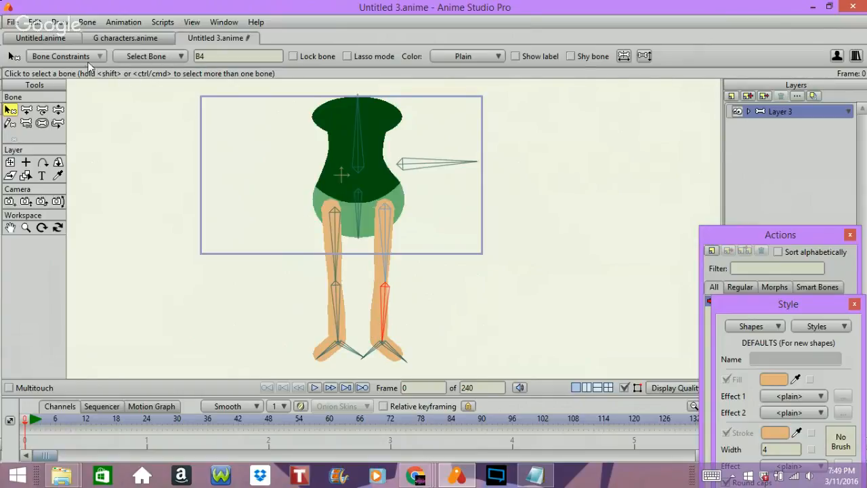
click(68, 56)
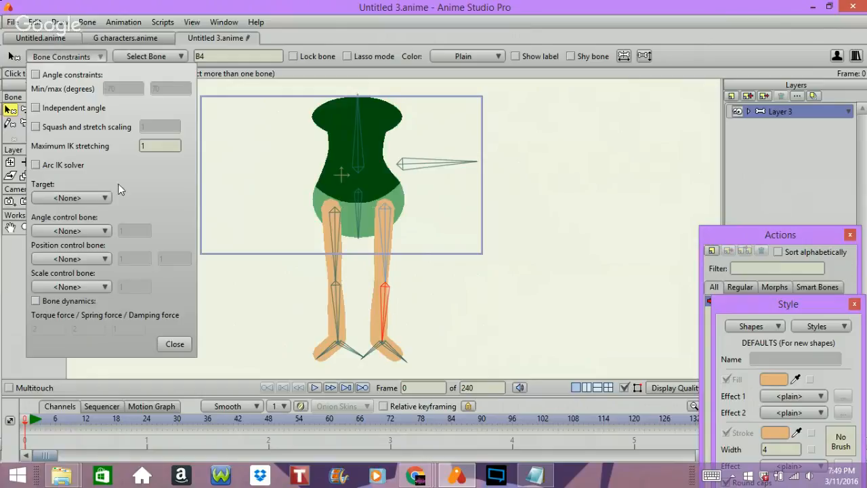
click(82, 198)
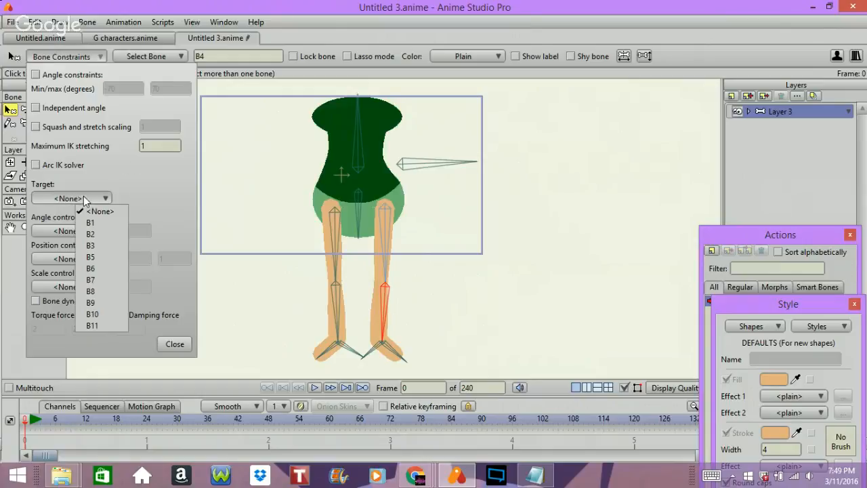
click(119, 315)
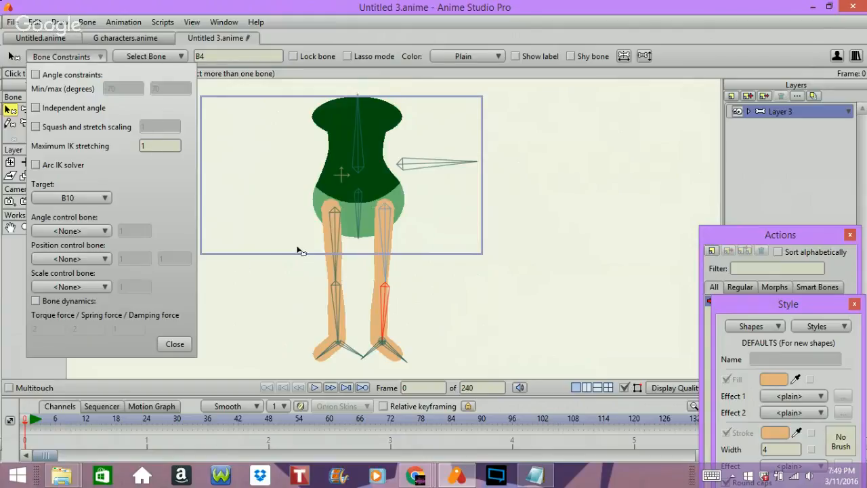
Set B11 as the target bone in the constraints of the left-hand leg's shin bone.
click(334, 312)
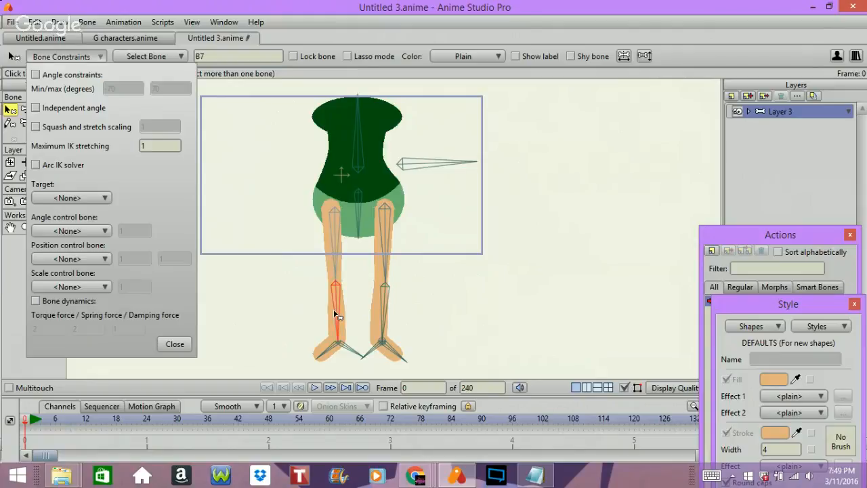
click(95, 198)
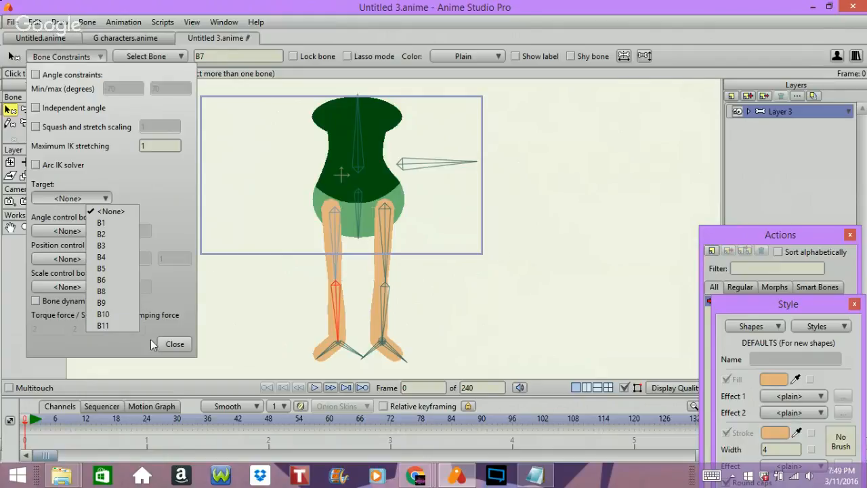
click(102, 325)
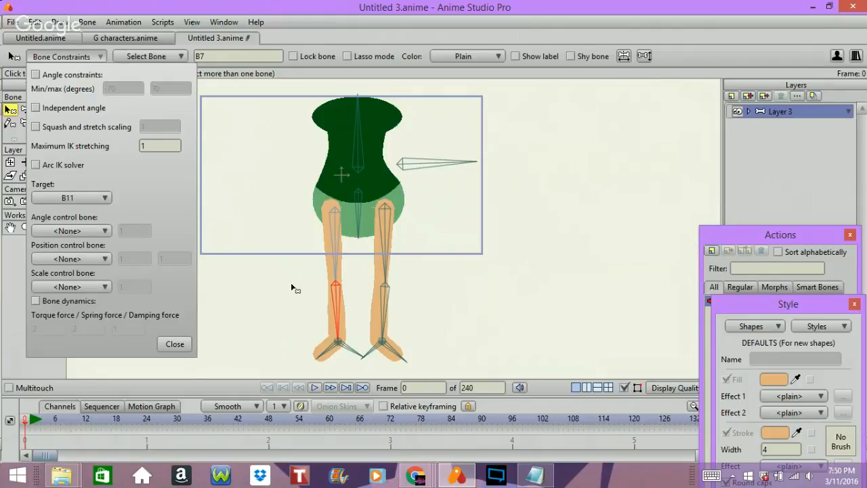
Set the maximum IK stretching to 3 for the thigh and shin bones of both legs, then close the constraints and deselect the bones.
click(333, 269)
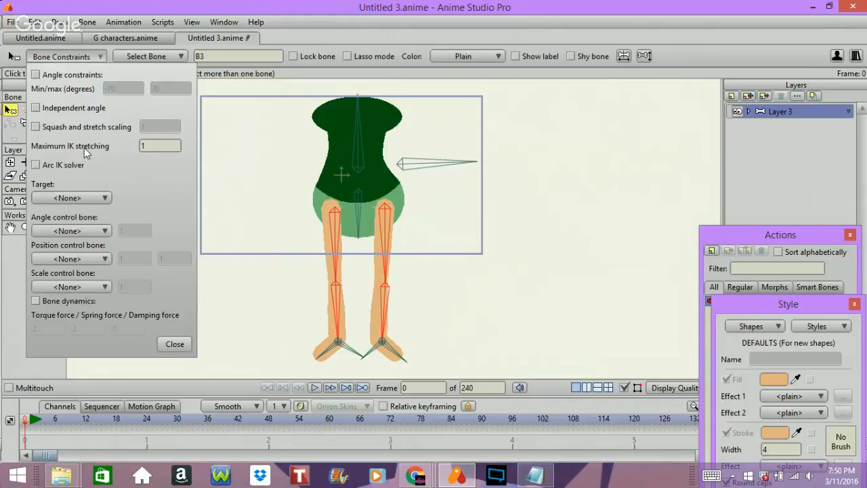
click(156, 146)
click(175, 344)
click(303, 305)
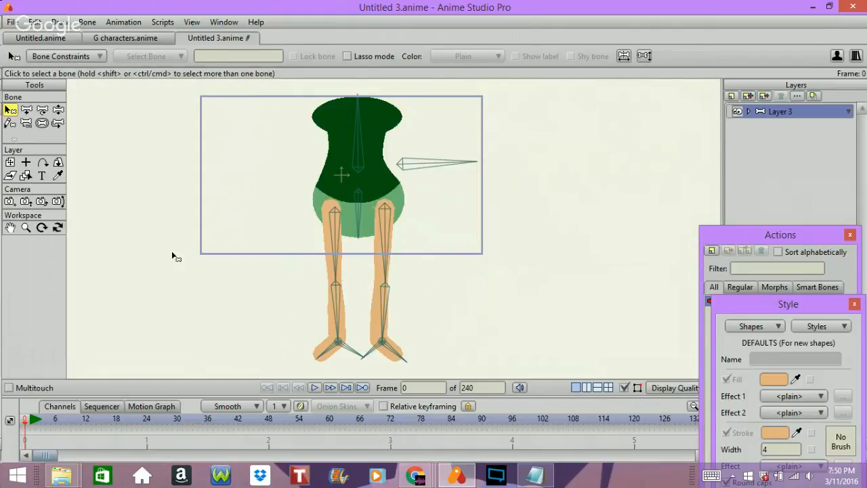
Test the right-hand leg's inverse kinematics by pulling its ankle target bone outward with the Manipulate Bones tool.
click(58, 109)
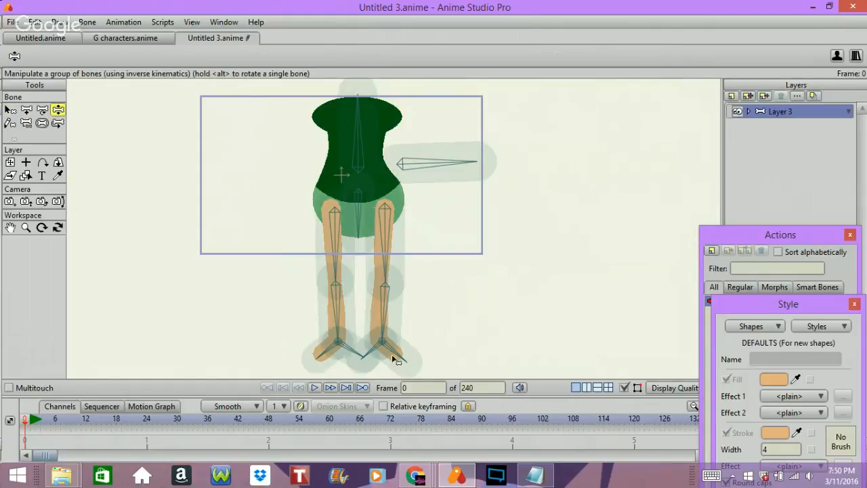
drag(378, 352, 506, 333)
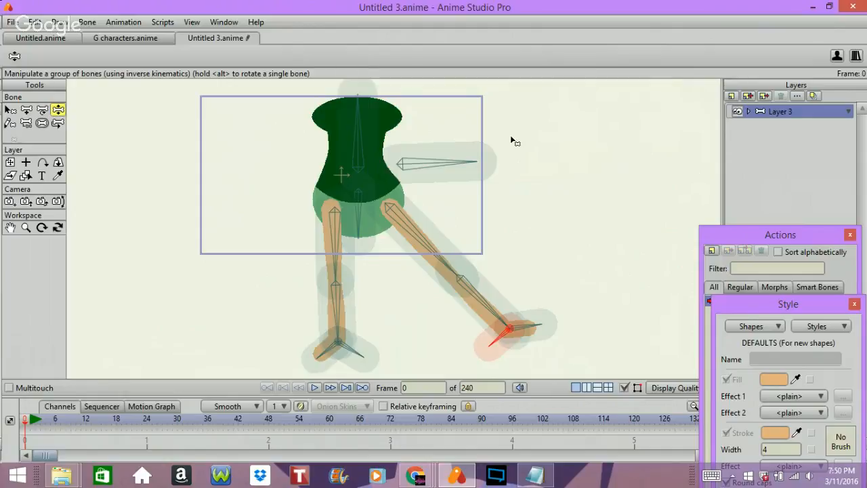
With all bones selected, keyframe the rest pose at frames 1 and 24, and enlarge the timeline to show the channels.
key(ctrl+Right)
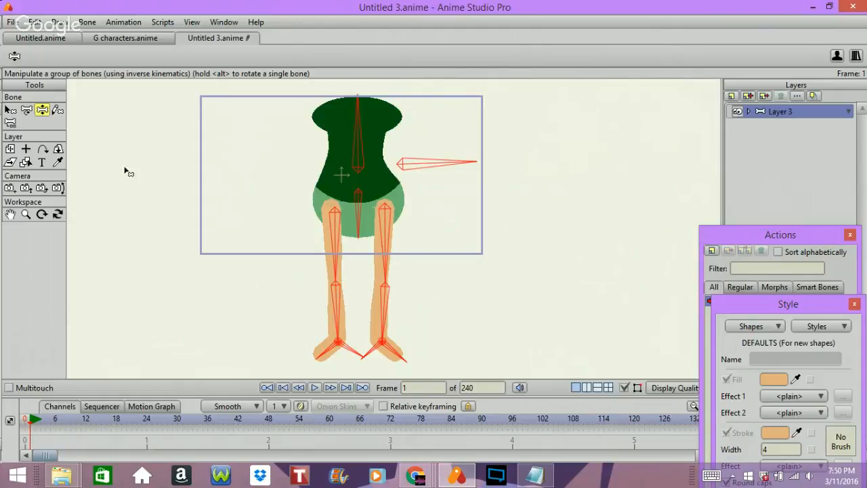
click(10, 110)
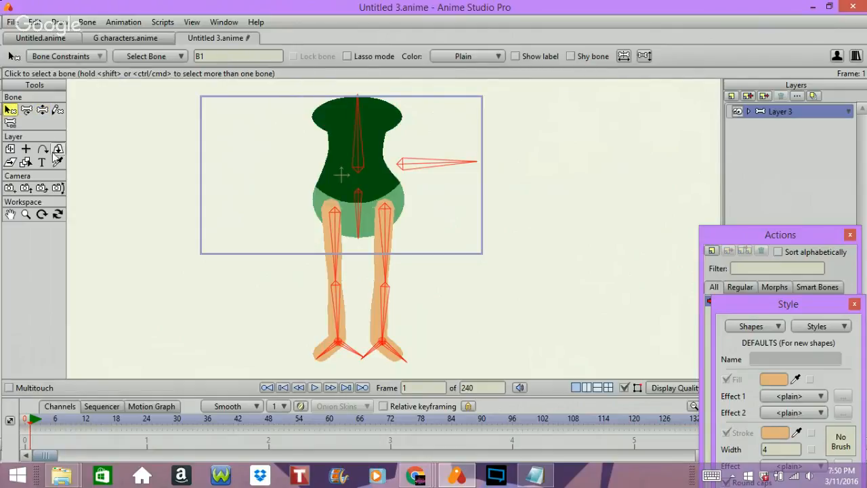
click(27, 110)
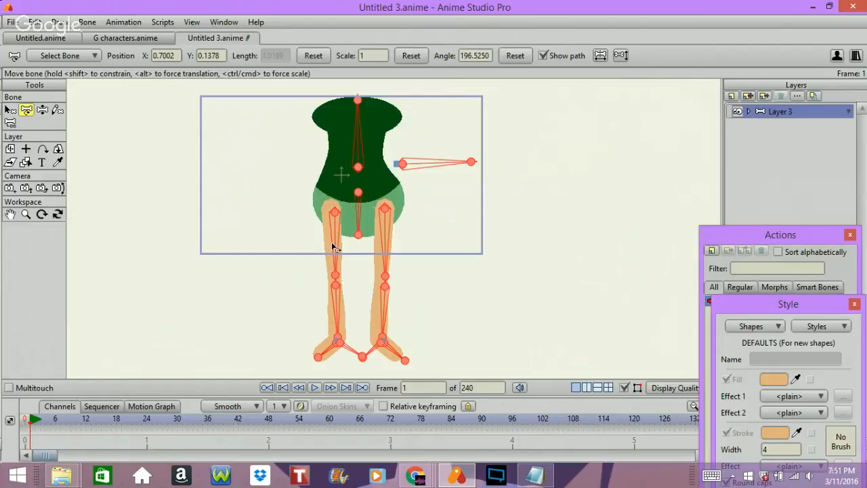
click(147, 420)
drag(190, 396, 191, 240)
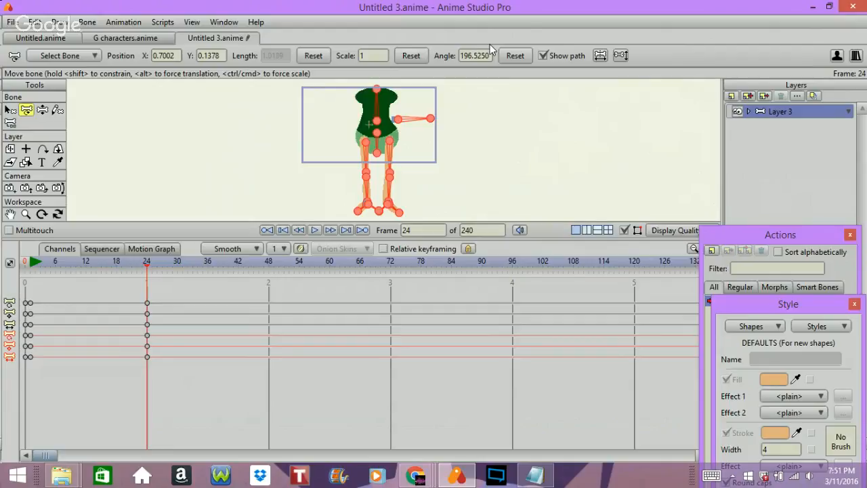
Deselect all bones and, at frame 12, lower the body slightly with the horizontal bone beside the torso so both knees bend.
key(Return)
key(ctrl+Left)
key(ctrl+Left)
key(ctrl+Left)
key(ctrl+Left)
key(ctrl+Left)
key(ctrl+Left)
key(ctrl+Left)
key(ctrl+Left)
key(ctrl+Left)
key(ctrl+Left)
key(ctrl+Left)
key(ctrl+Left)
key(ctrl+Left)
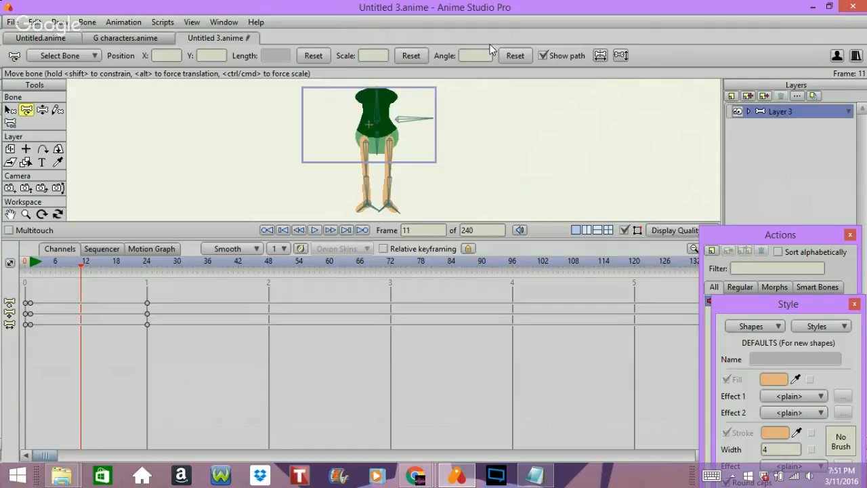
key(Right)
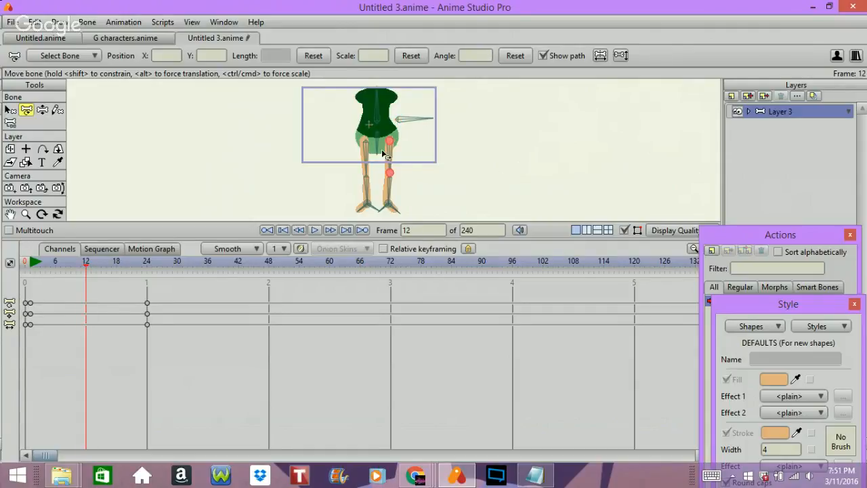
click(42, 110)
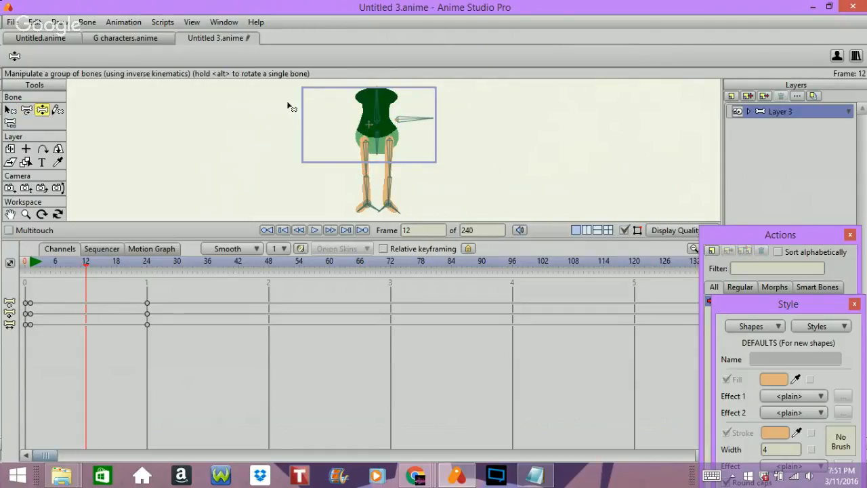
click(418, 124)
drag(418, 124, 422, 126)
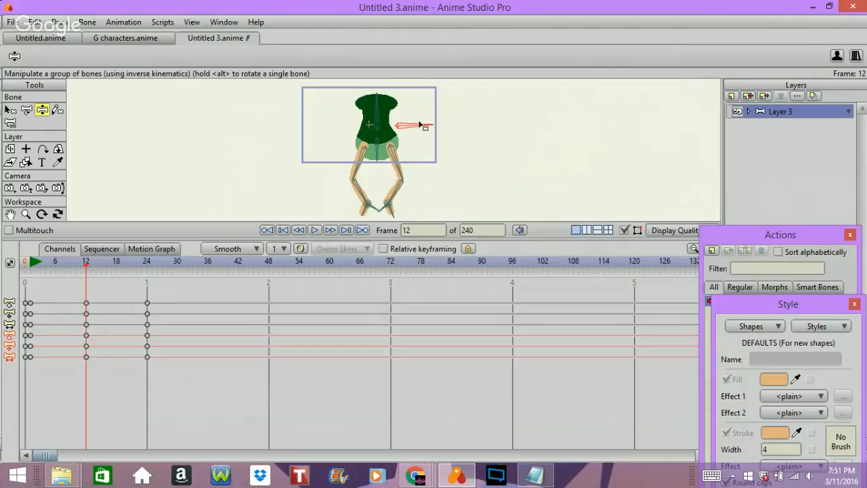
Move the horizontal bone beside the torso to shift the body right at frame 6 and left at frame 18.
key(ctrl+shift+Left)
key(Right)
key(Right)
key(Right)
key(Right)
key(Right)
key(Right)
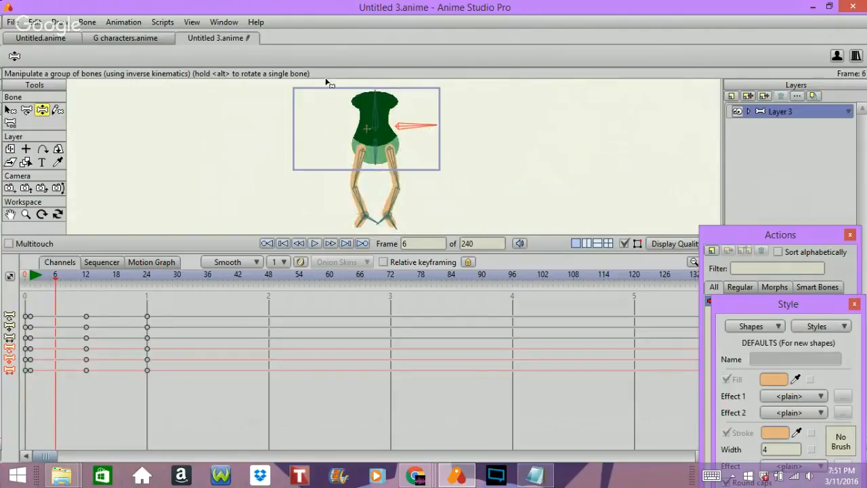
drag(410, 128, 424, 126)
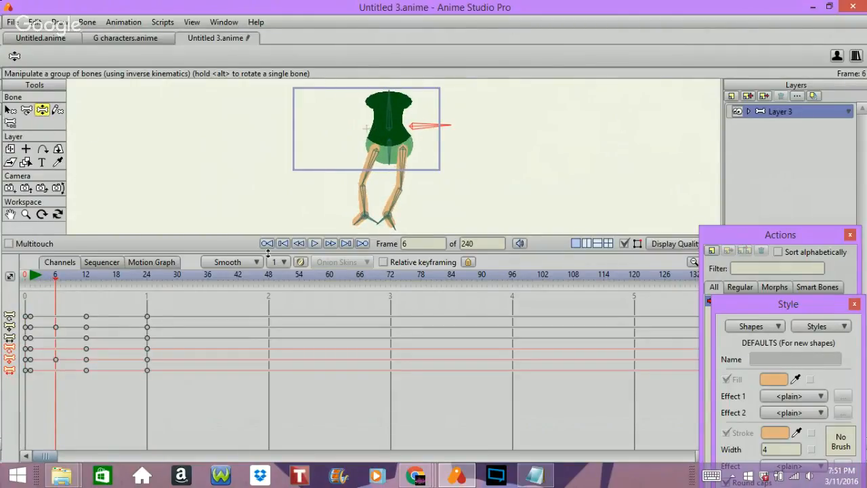
click(115, 275)
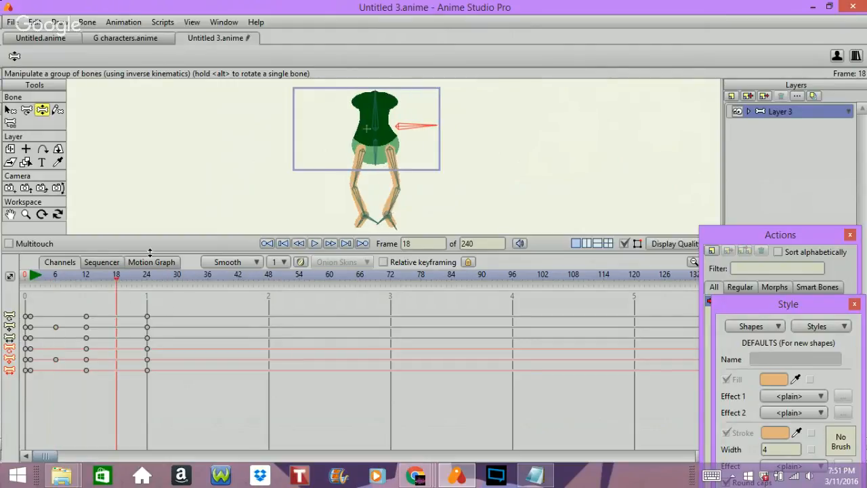
drag(423, 129, 416, 127)
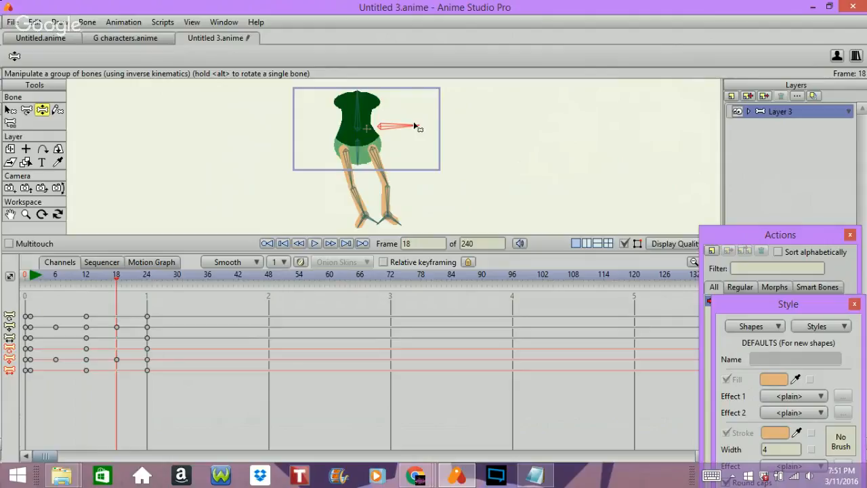
Set the frame 24 keyframes of all bone channels to cycle back to absolute frame 2 and play the animation.
drag(116, 275, 204, 275)
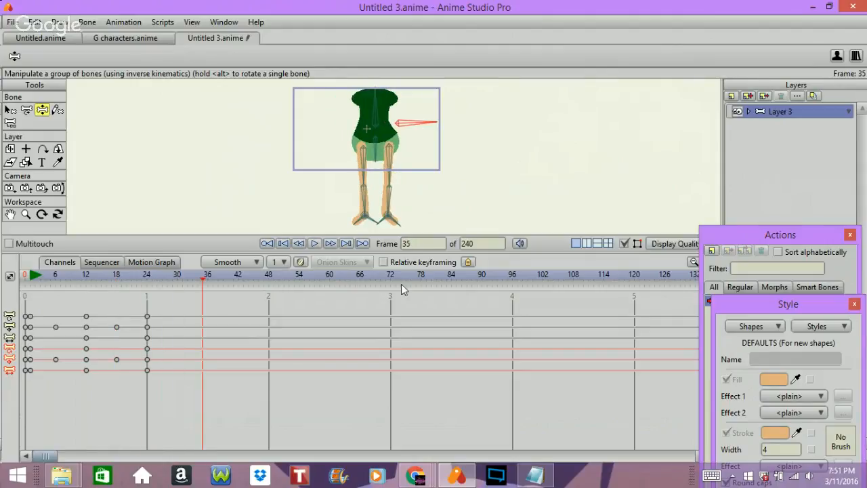
drag(153, 316, 141, 346)
right_click(145, 322)
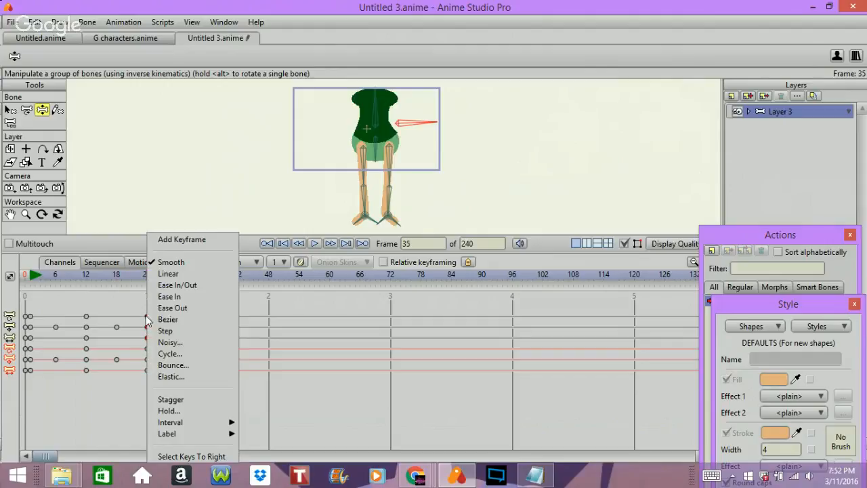
click(177, 353)
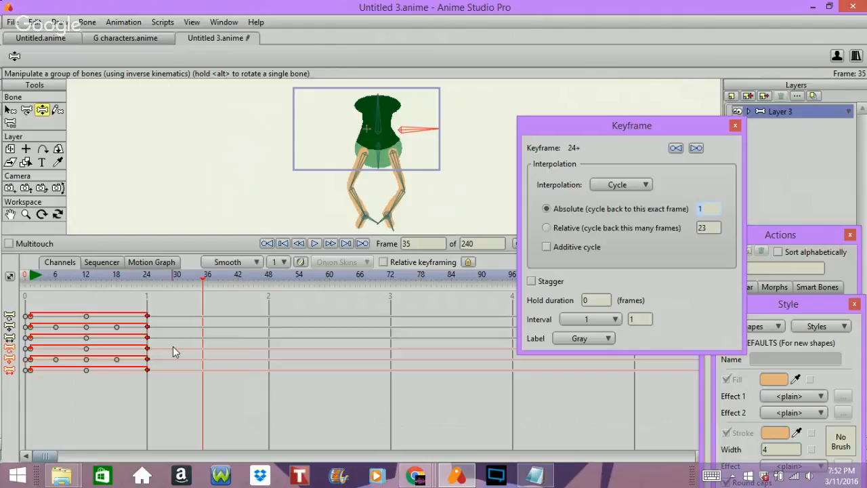
text(2)
key(Return)
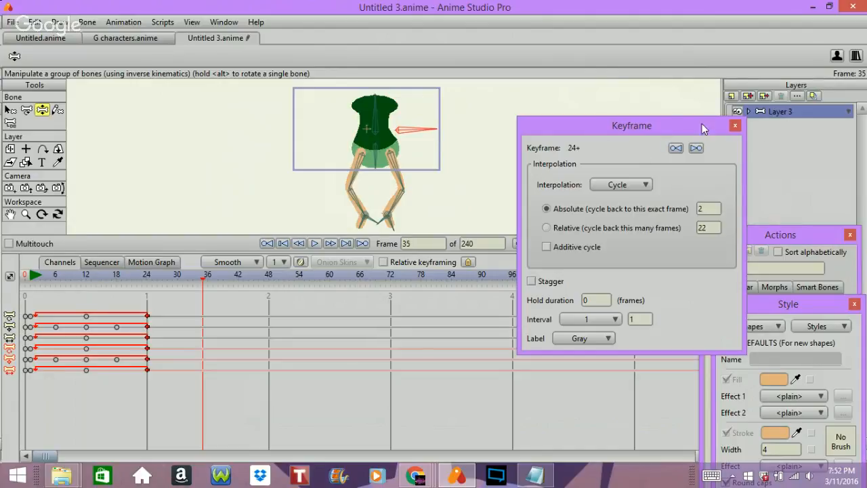
click(735, 125)
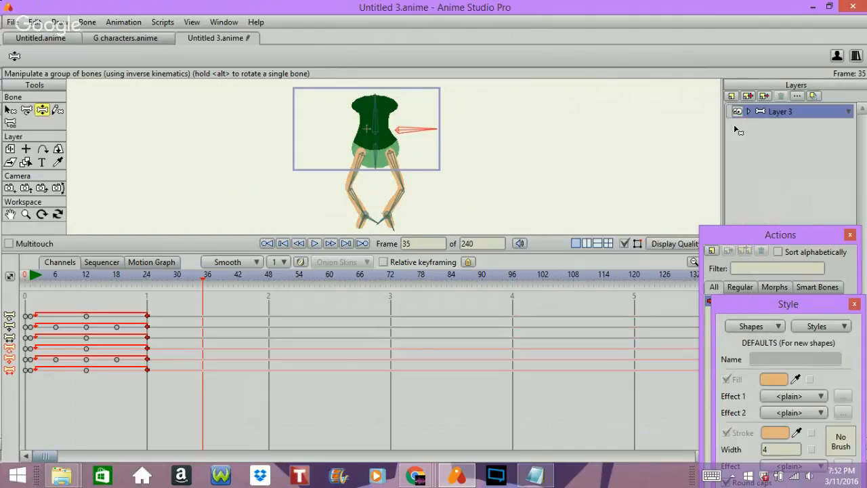
key(space)
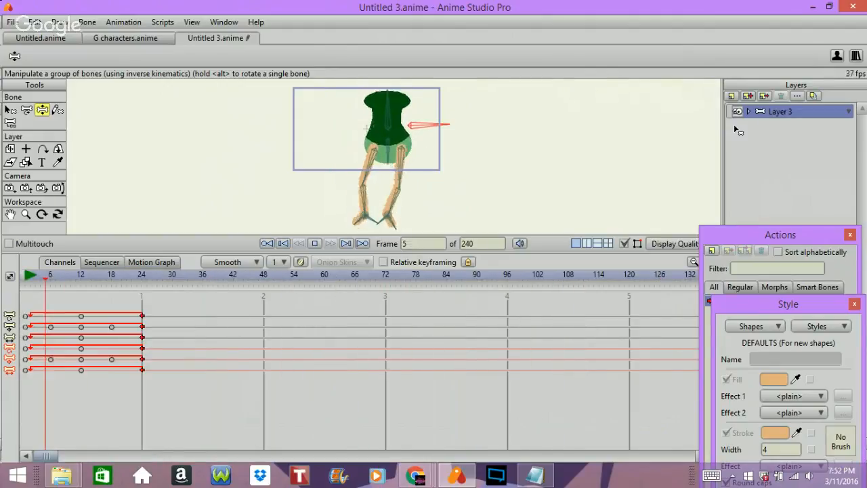
key(space)
At frame 6, tilt the hips by swinging the lower end of the hip bone to the right.
key(Left)
key(Left)
key(Left)
key(Left)
key(Left)
key(Left)
key(Left)
key(Left)
key(Left)
key(Left)
key(Left)
key(Left)
key(Left)
key(Left)
key(Left)
key(Left)
key(Left)
key(Left)
key(Left)
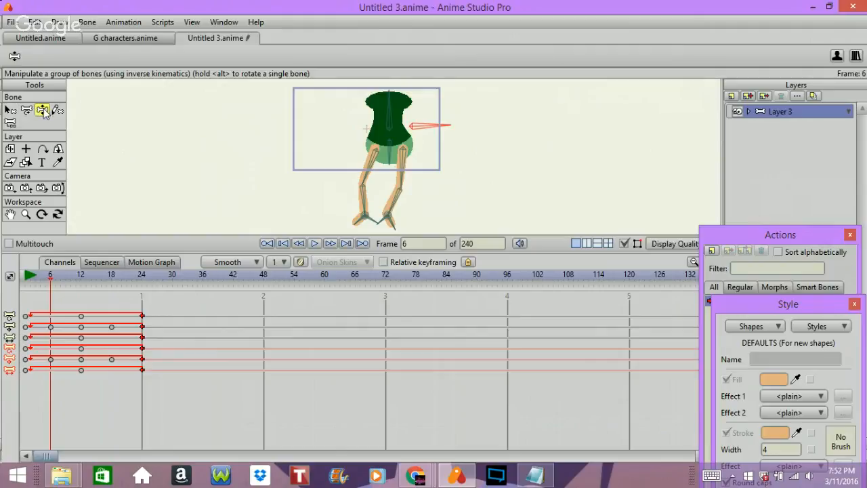
drag(388, 150, 400, 132)
At frame 18, tilt the hips the opposite way by swinging the lower end of the hip bone to the left.
key(Right)
key(Right)
key(Right)
key(Right)
key(Right)
key(Right)
key(Right)
key(Right)
key(Right)
key(Right)
key(Right)
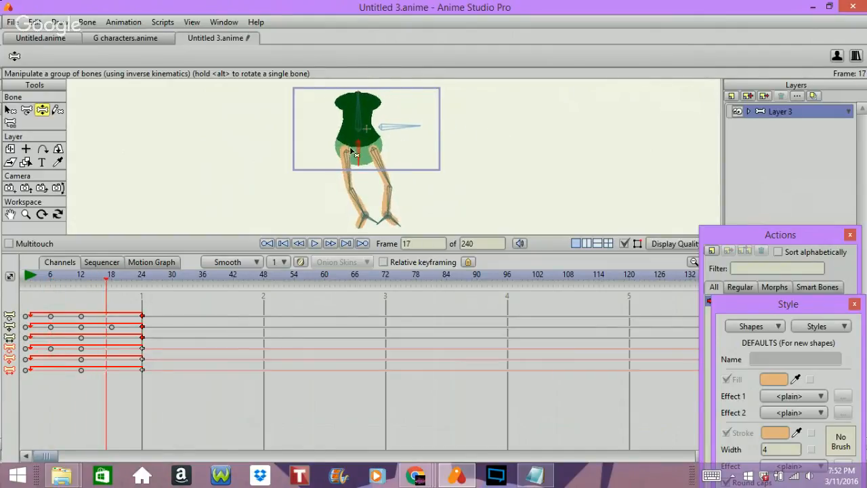
key(Right)
drag(357, 154, 350, 143)
Play back the looping body and hip movement, stop it, and return to frame 0.
key(space)
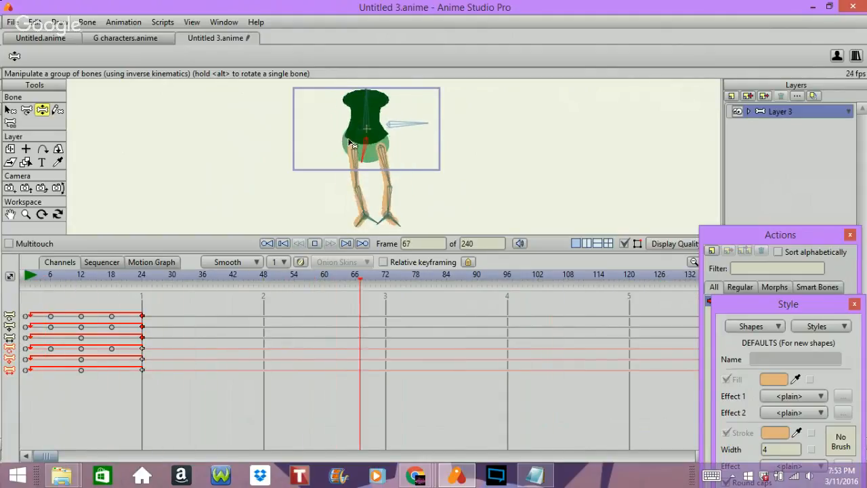
key(space)
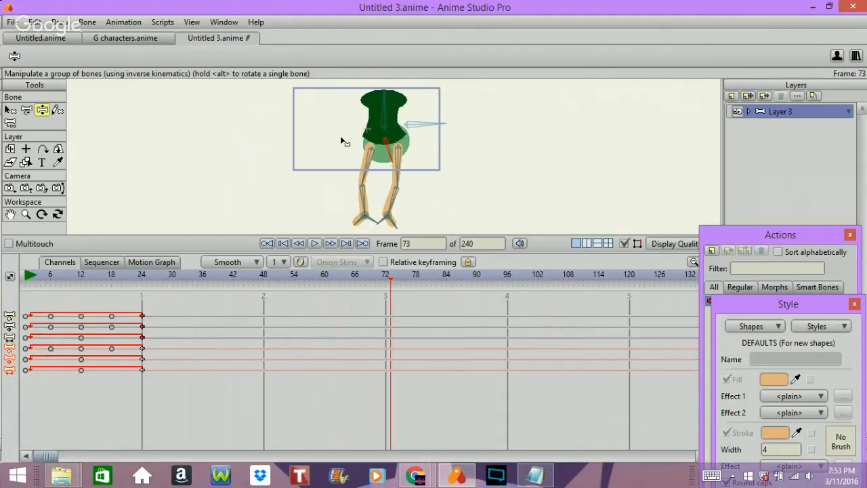
key(Left)
key(Left)
key(Left)
key(Left)
key(Left)
key(Left)
key(Left)
key(Left)
key(Left)
key(Left)
key(Left)
key(Left)
key(Left)
key(Left)
key(Left)
key(Left)
key(Left)
key(Left)
key(Left)
key(Left)
key(Left)
key(Left)
key(Left)
key(Left)
key(Left)
key(Left)
key(Left)
key(Left)
key(Left)
key(Left)
key(Left)
key(Left)
key(Left)
key(Left)
key(Left)
key(Left)
key(Left)
key(Left)
key(Left)
key(Left)
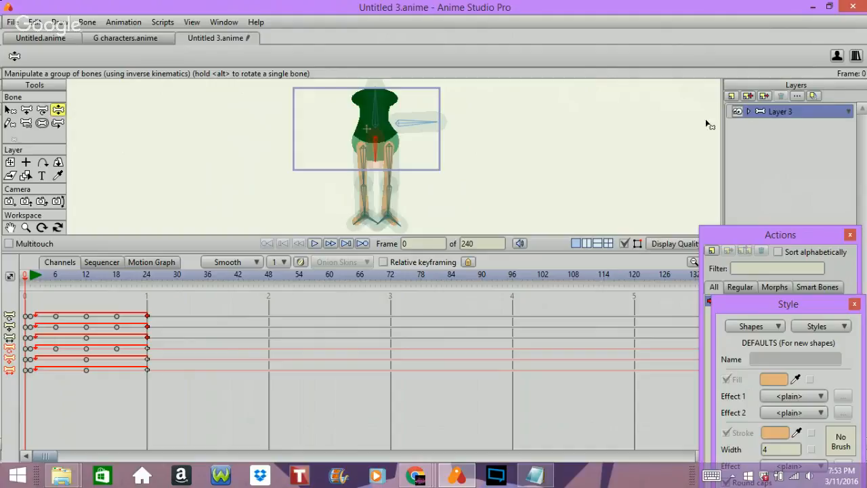
Expand the Layer 3 group and move the Hips layer above Legs 2, directly below Torso.
click(751, 112)
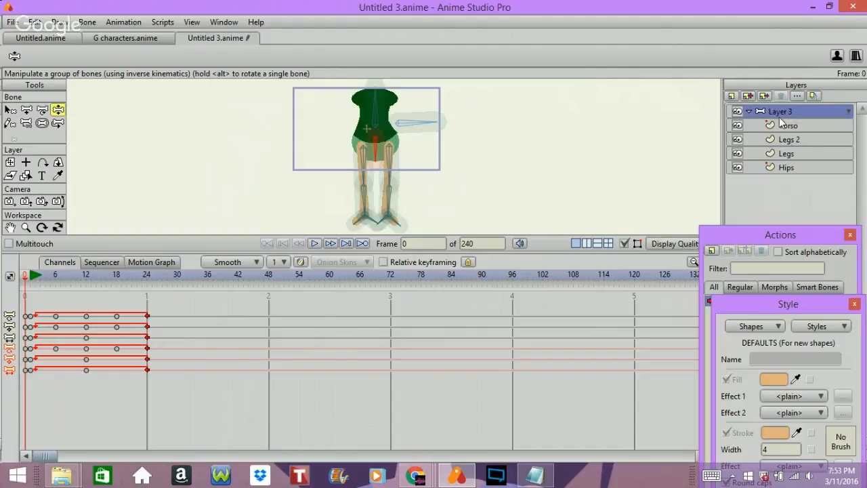
click(783, 143)
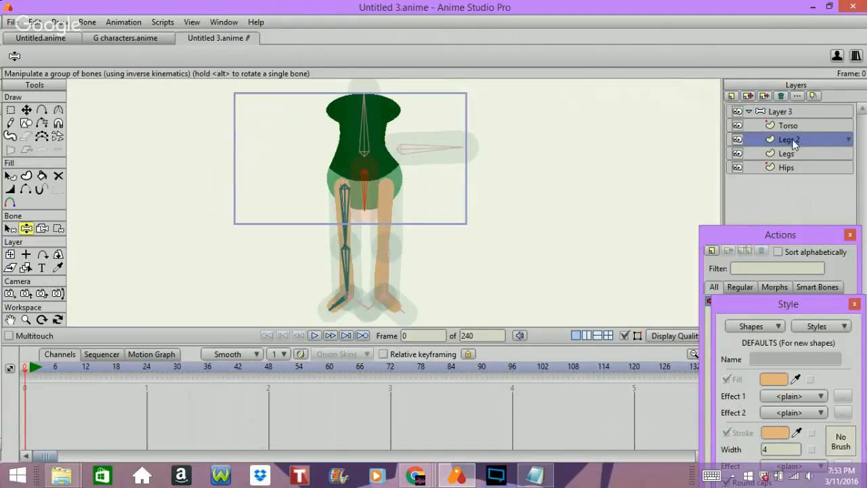
click(804, 168)
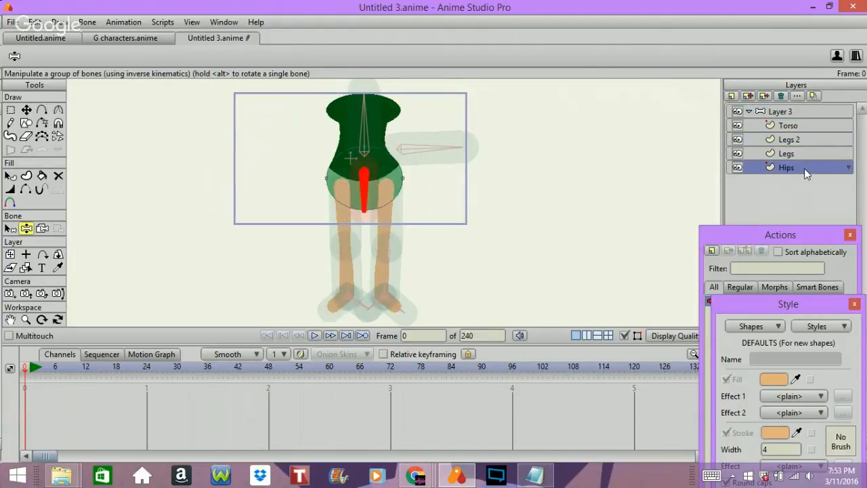
drag(804, 168, 799, 129)
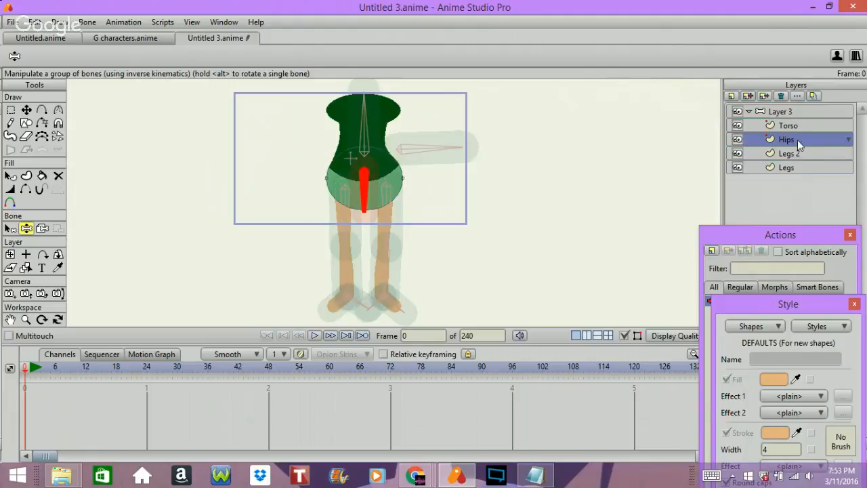
Select the Layer 3 bone layer and play back the looping sway to check how the hips cover the legs.
click(774, 113)
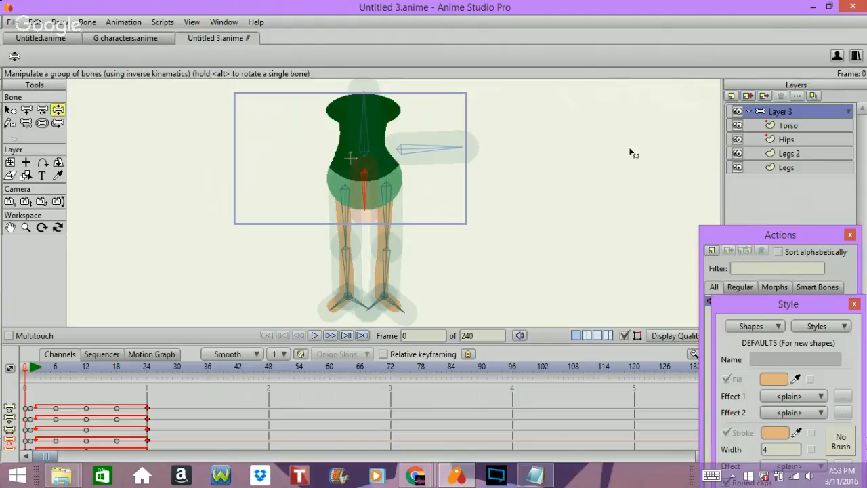
key(space)
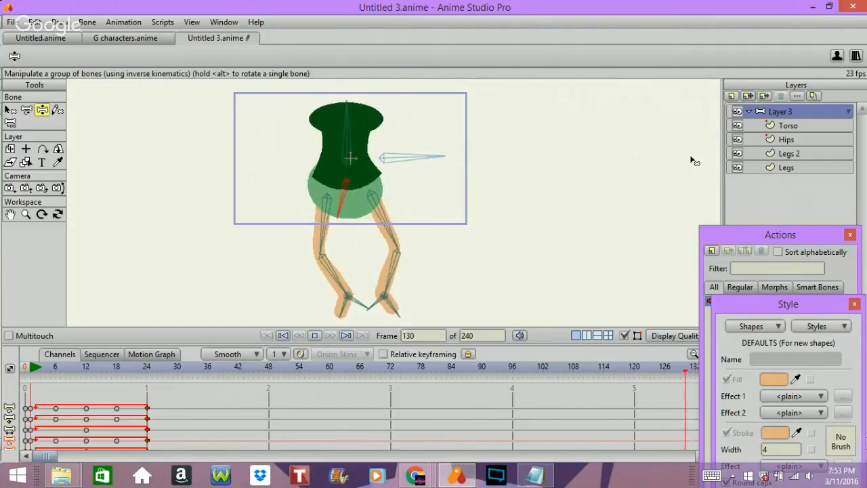
key(space)
key(space)
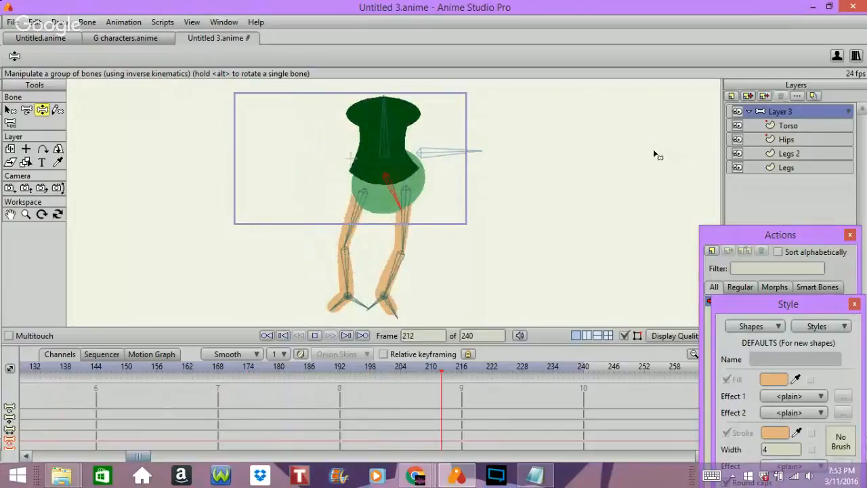
key(space)
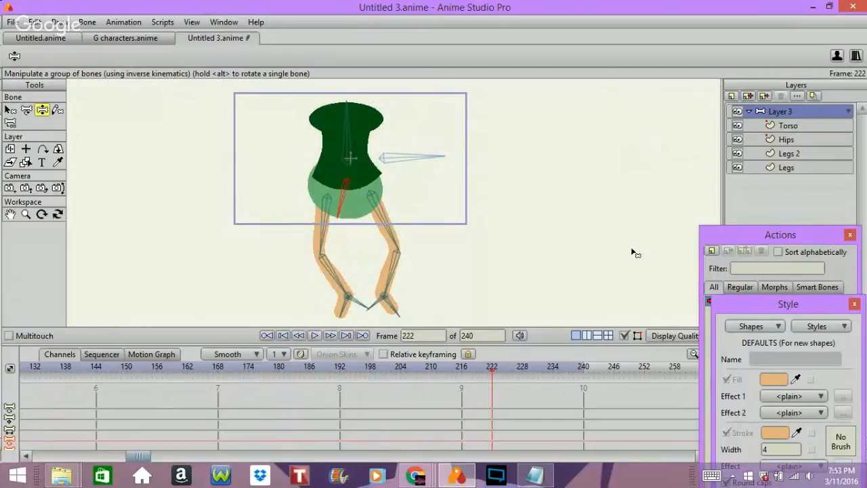
Switch to the tut cycle notes in Notepad, read through the viewer questions and lesson outline, and minimize the notes.
click(549, 480)
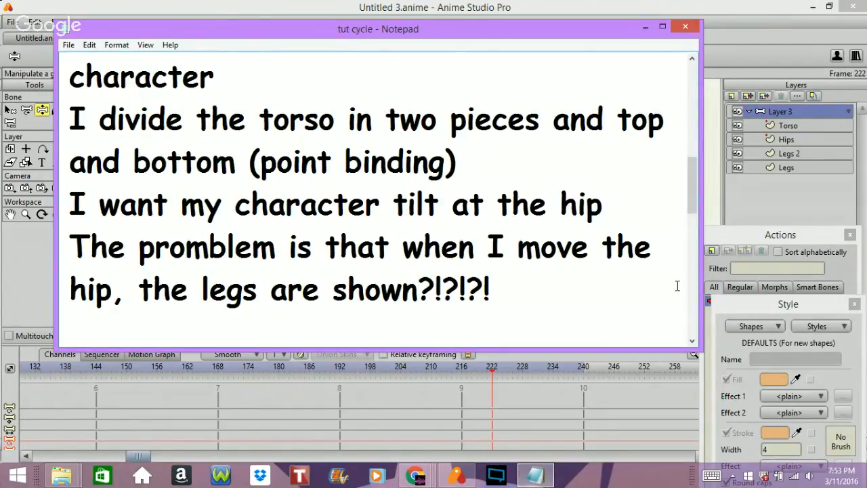
key(Down)
key(Down)
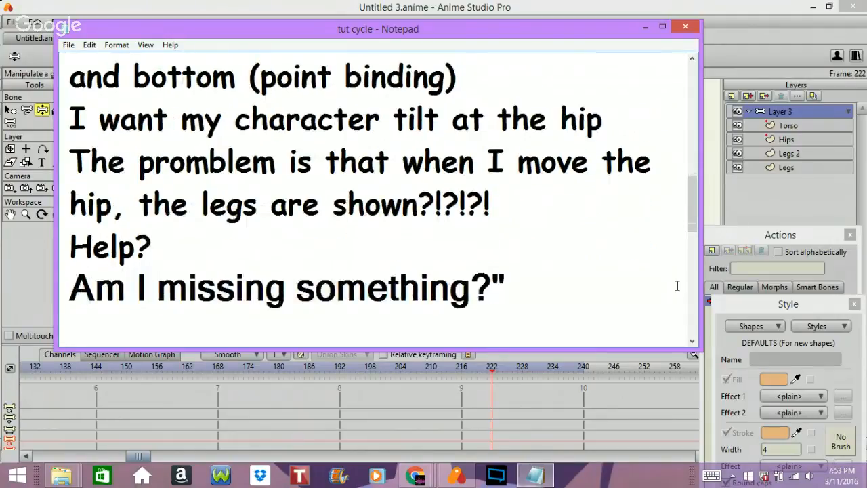
key(Down)
key(Down)
key(Down)
key(Down)
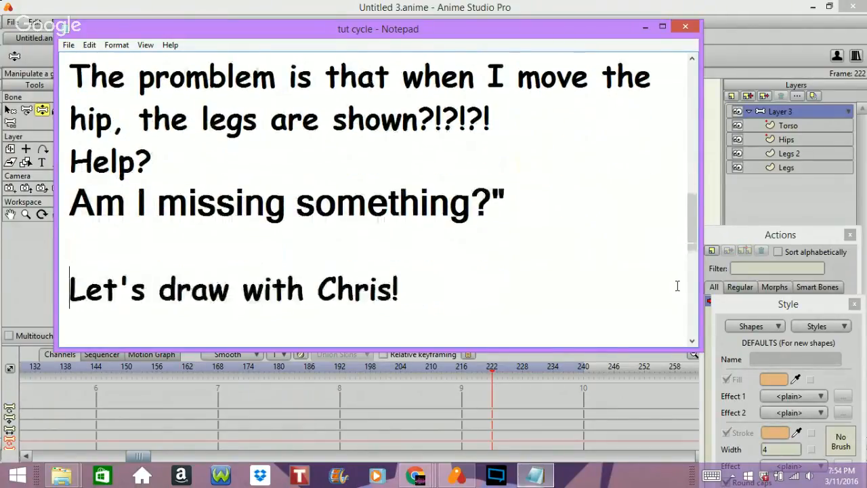
key(Down)
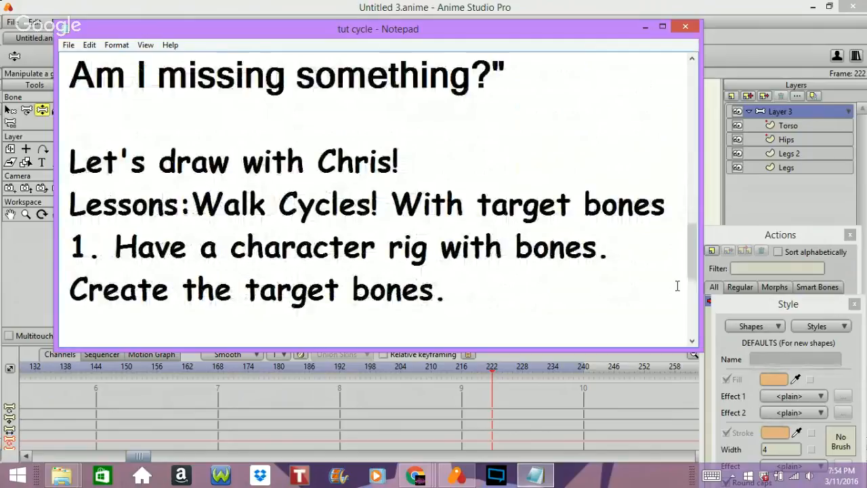
key(Down)
key(Down)
key(Up)
key(Up)
key(Up)
key(Up)
key(Up)
key(Up)
key(Up)
key(Up)
key(Up)
key(Up)
key(Up)
key(Up)
key(Up)
key(Up)
key(Up)
key(Up)
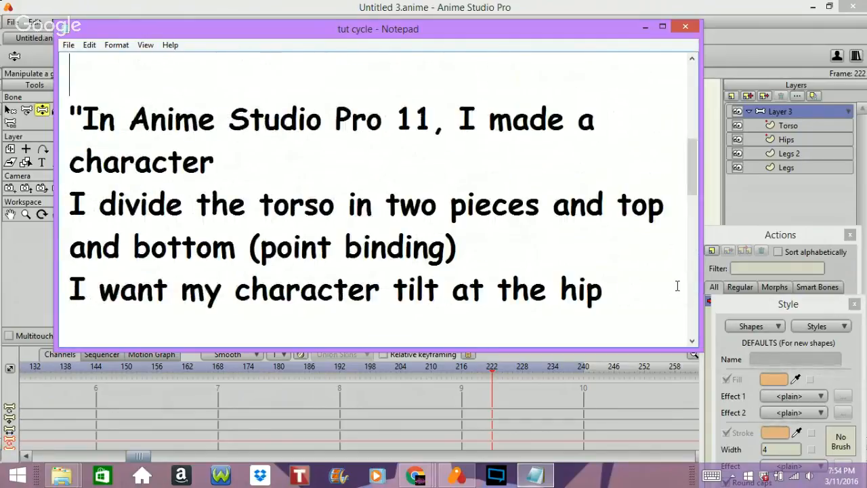
key(Up)
key(Down)
key(Down)
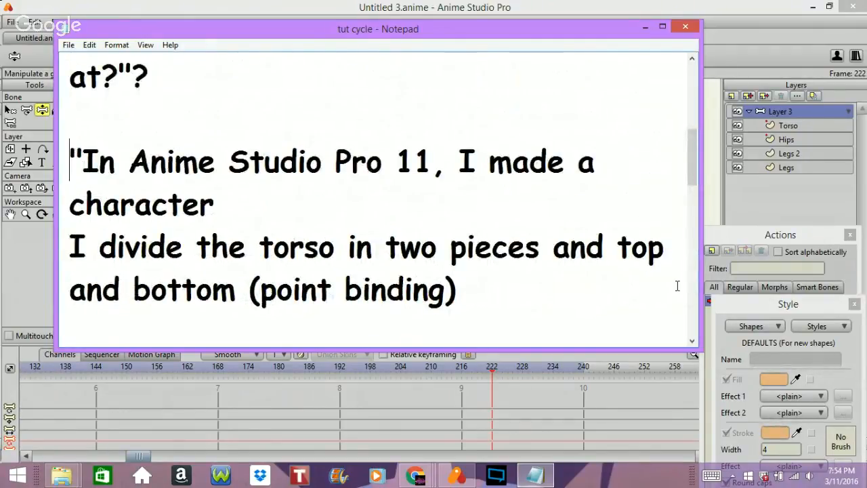
key(Down)
key(Down)
key(Down)
key(Down)
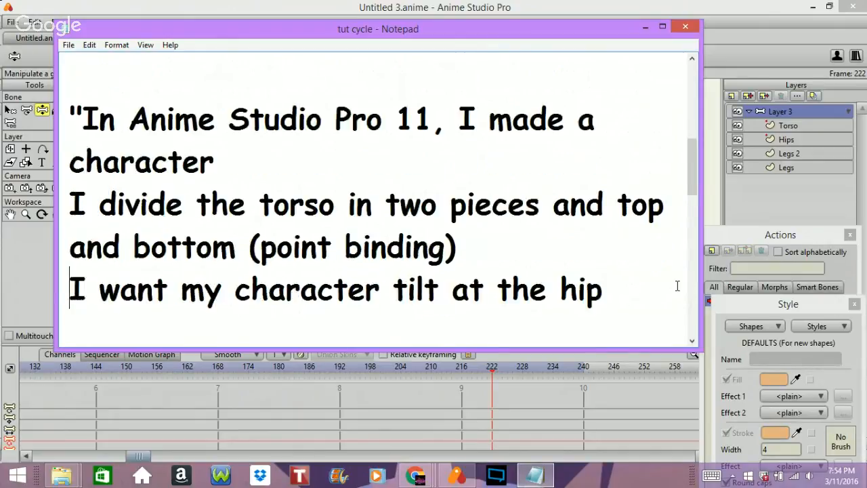
key(Up)
key(Up)
key(Up)
key(Up)
key(Up)
key(Up)
key(Up)
key(Up)
key(Up)
key(Up)
key(Up)
key(Up)
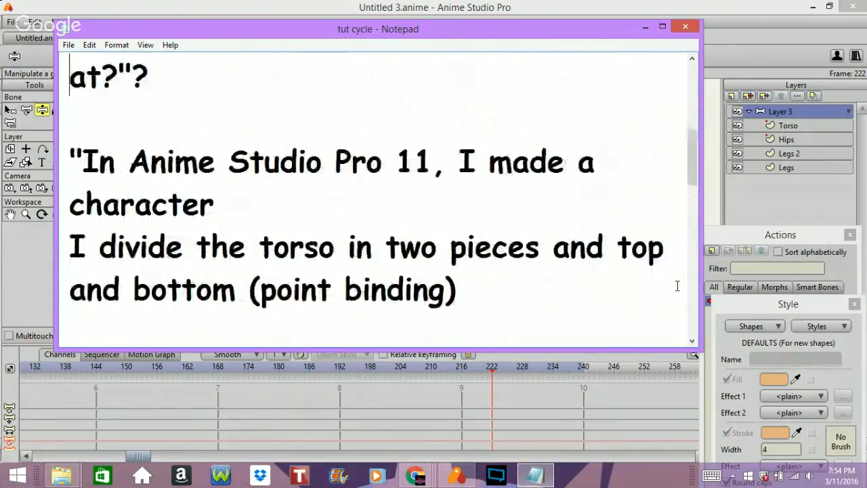
key(Down)
key(Down)
key(Down)
key(Down)
key(Down)
key(Down)
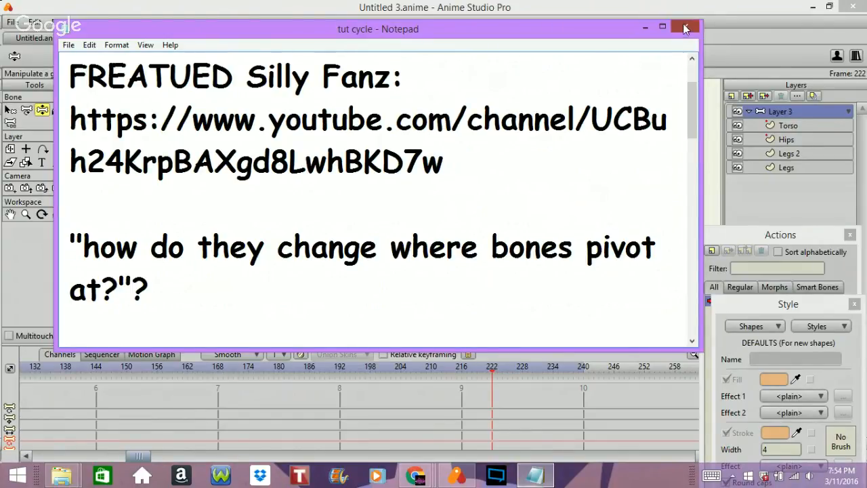
click(647, 30)
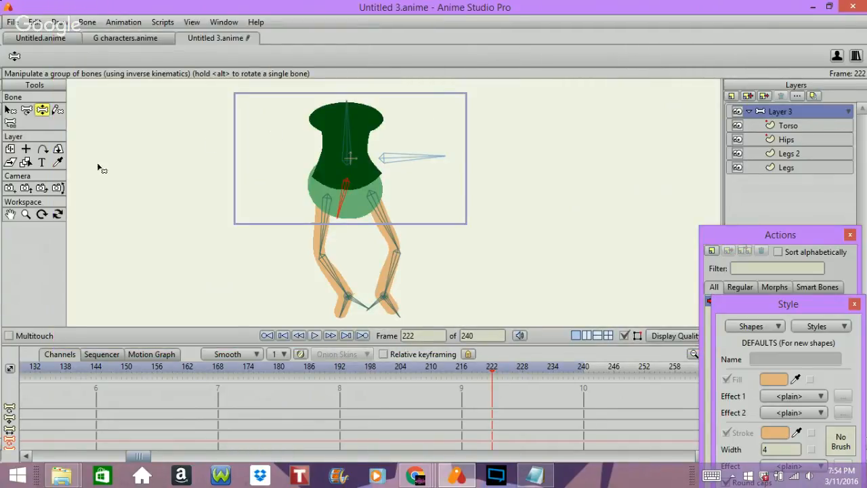
Step back through the animation and rewind it to frame 0.
key(Left)
key(Left)
key(Left)
key(Left)
key(Left)
key(Left)
key(Left)
key(Left)
key(Left)
key(Left)
key(Left)
key(Left)
key(Left)
key(Left)
key(Left)
key(Left)
key(Left)
key(Left)
key(Left)
key(Left)
key(Left)
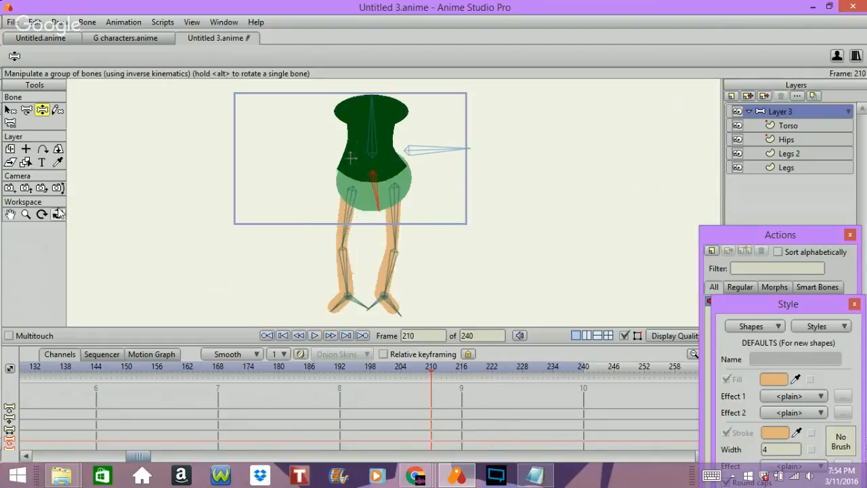
key(Left)
key(Left)
key(Left)
key(Left)
key(Left)
key(Left)
key(Left)
key(Left)
key(Left)
key(Left)
key(Left)
key(Left)
key(Left)
key(Left)
key(Left)
key(Left)
key(Left)
key(Left)
key(Left)
key(Left)
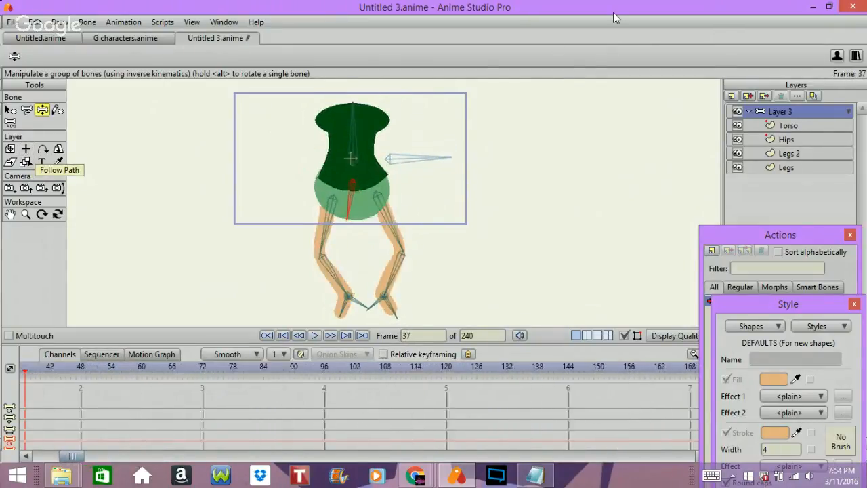
click(287, 335)
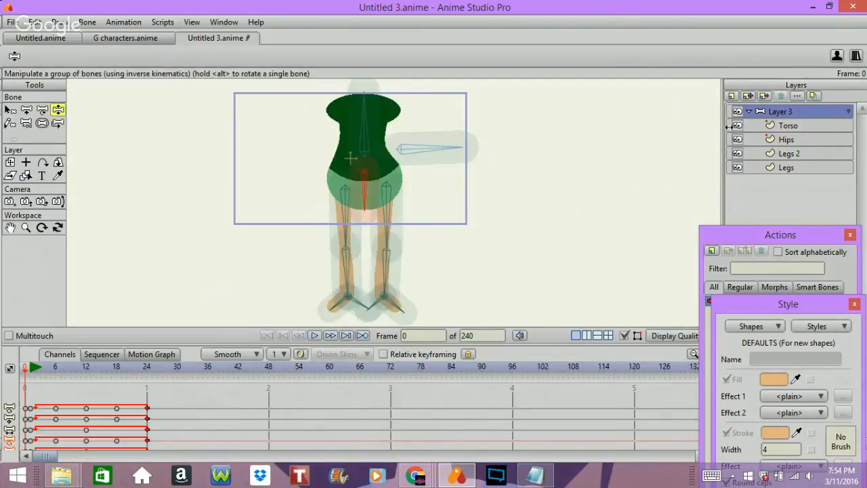
Select the Legs 2 layer and set its origin at the top of the leg, inside the hip.
click(799, 128)
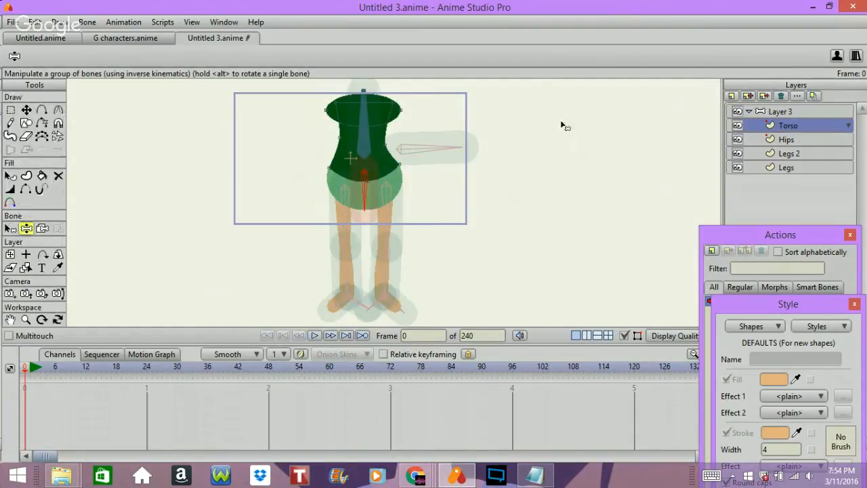
click(772, 140)
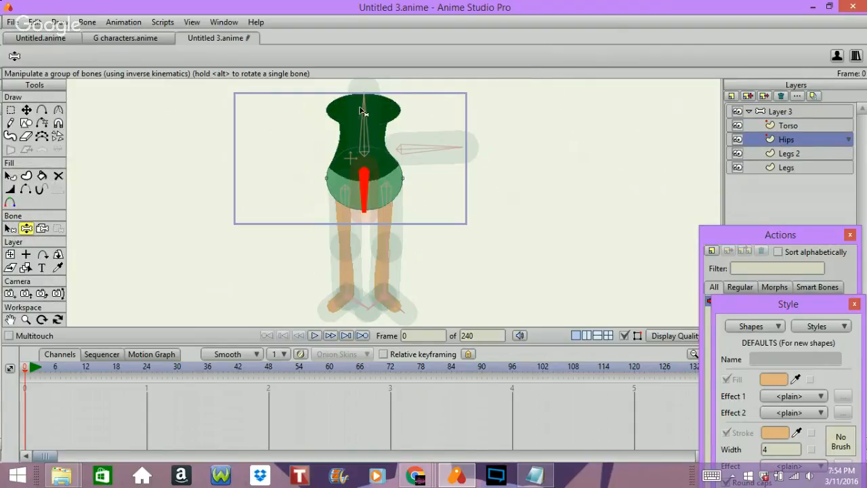
click(768, 154)
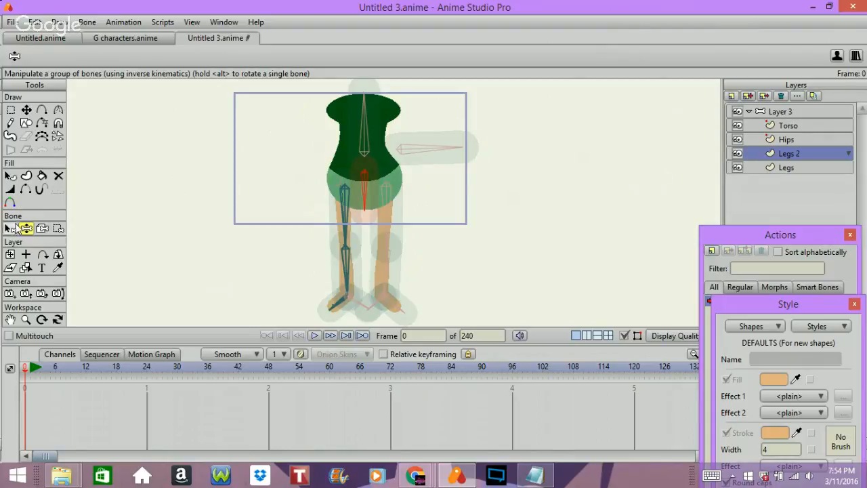
click(27, 255)
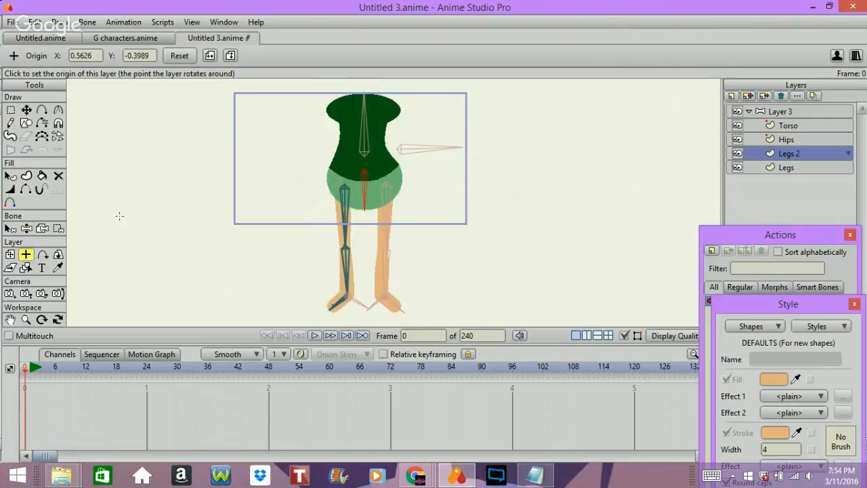
click(10, 254)
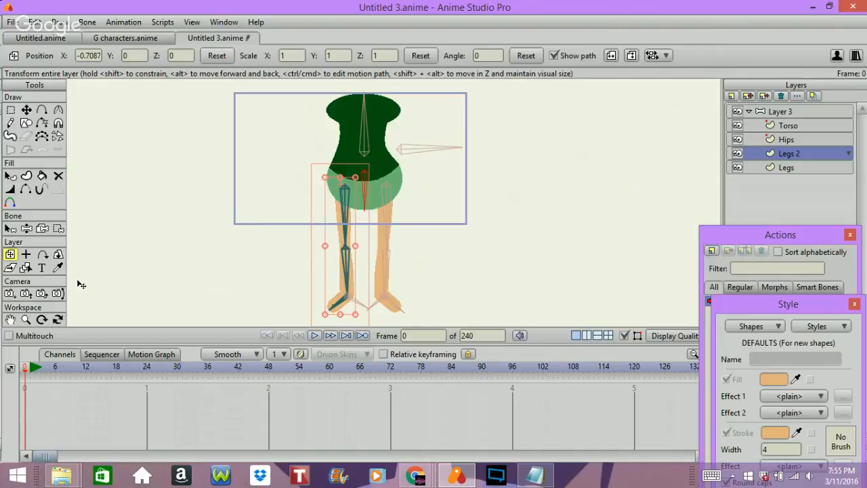
click(26, 254)
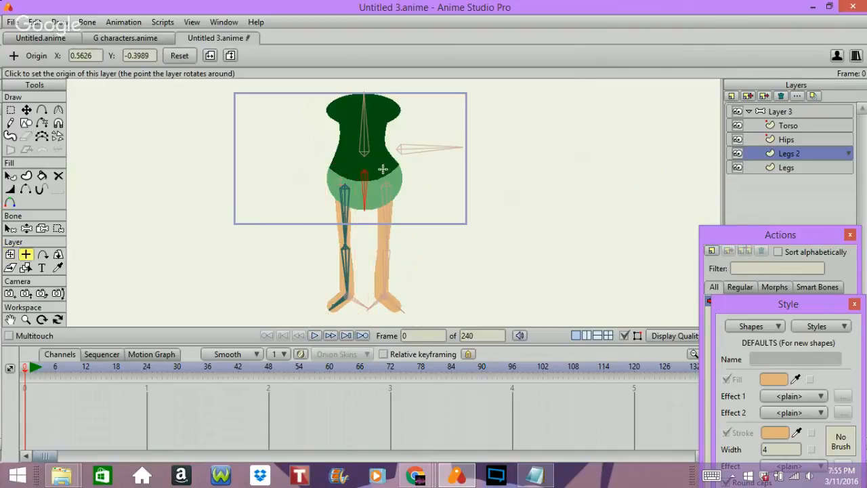
click(341, 190)
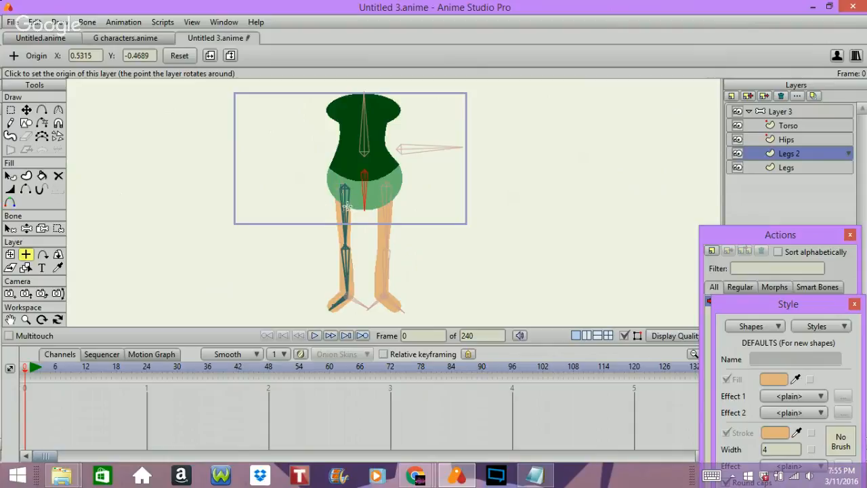
click(343, 181)
Rotate the Legs 2 layer by about -51 degrees to test its new origin, and undo the rotation.
click(10, 254)
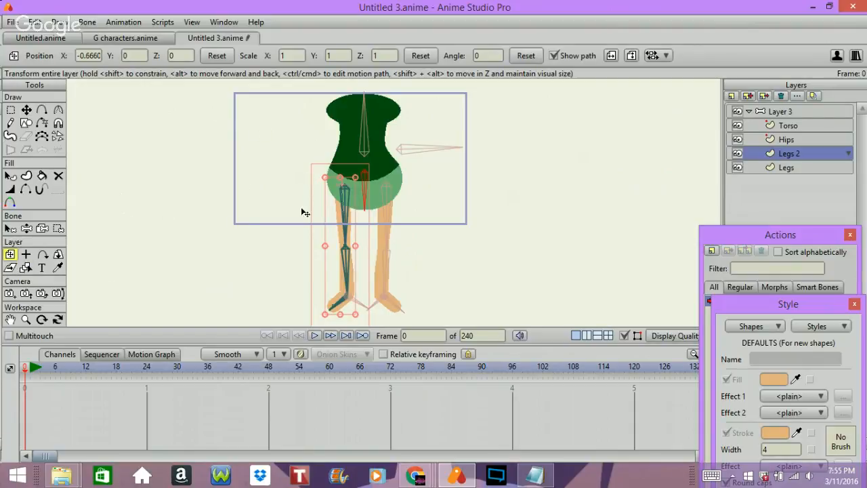
drag(315, 213, 293, 173)
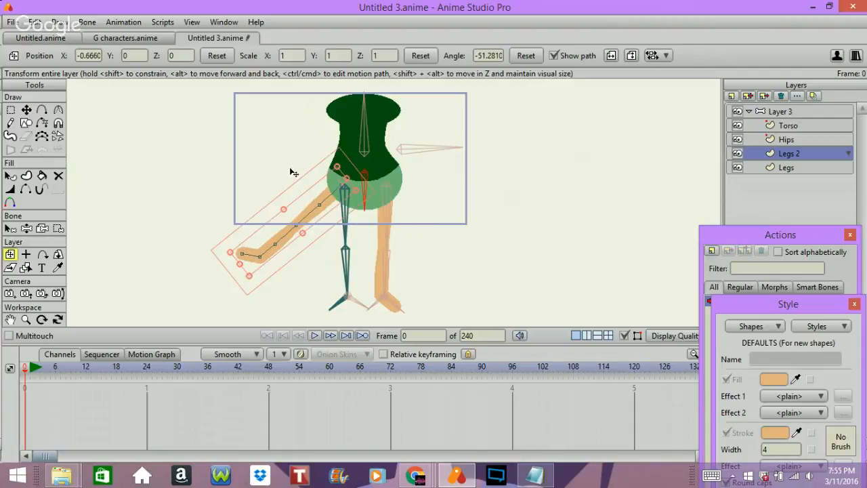
key(ctrl+z)
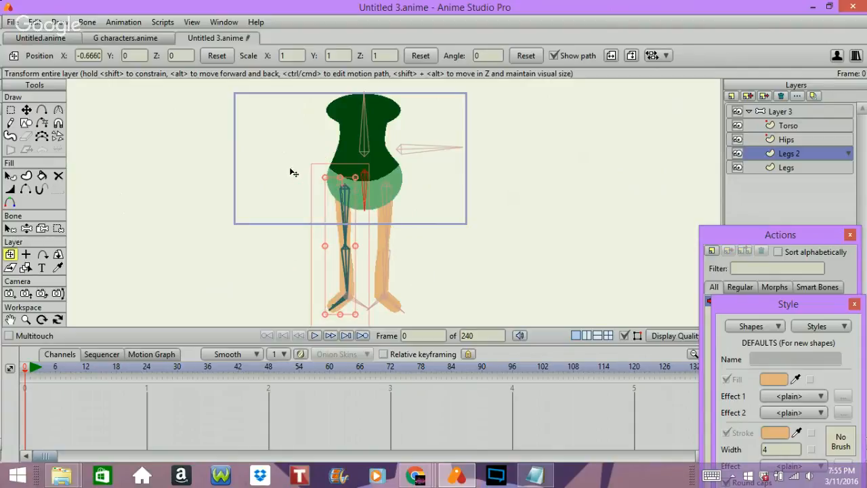
Reopen the tut cycle notes, read on from the bone pivot question to the walk cycle lesson steps, and minimize them.
click(540, 478)
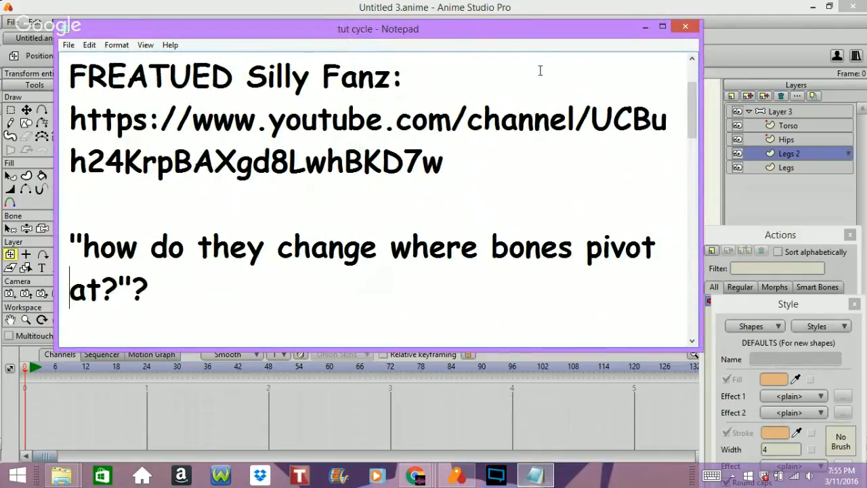
key(Down)
key(Down)
key(Down)
key(Down)
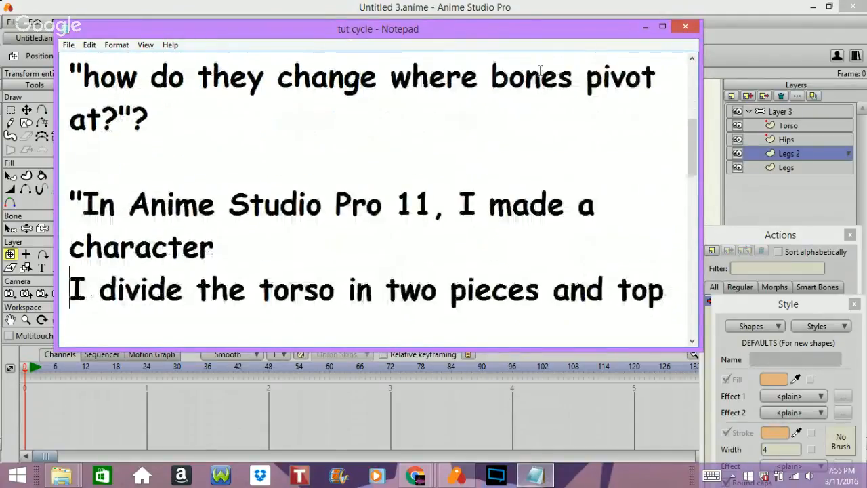
key(Down)
key(Down)
key(Down)
key(Down)
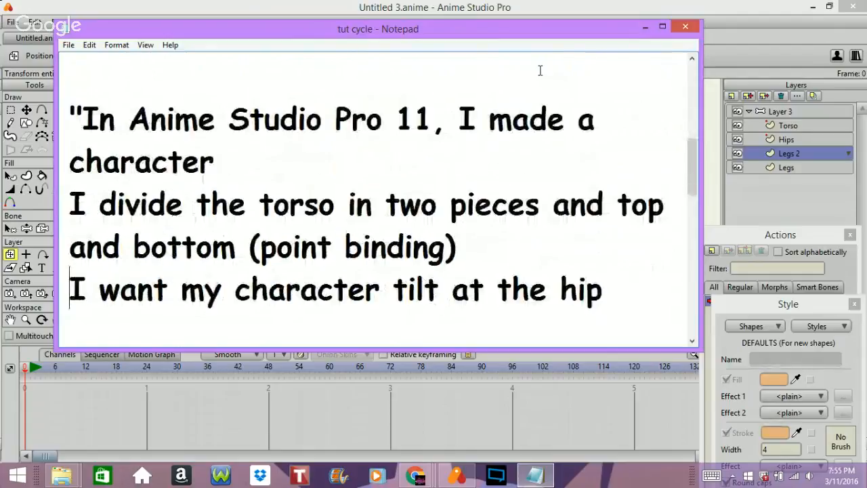
key(Down)
key(Down)
key(Down)
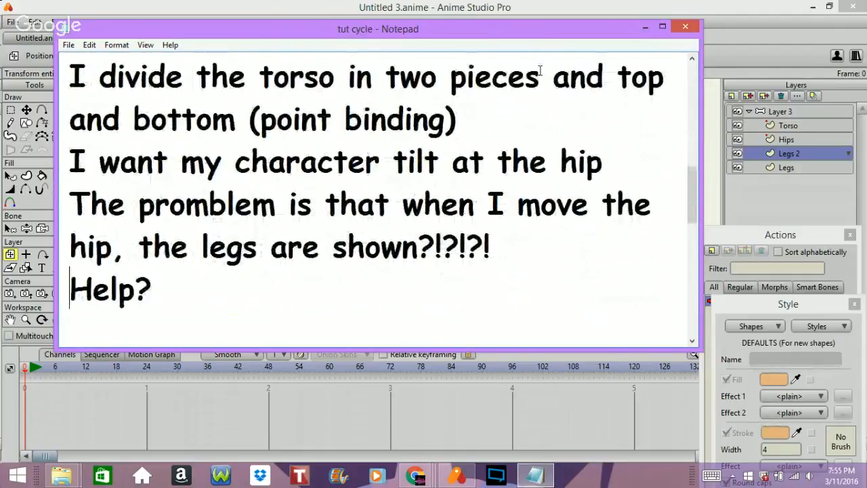
key(Down)
key(Down)
key(Down)
key(Down)
key(Down)
key(Down)
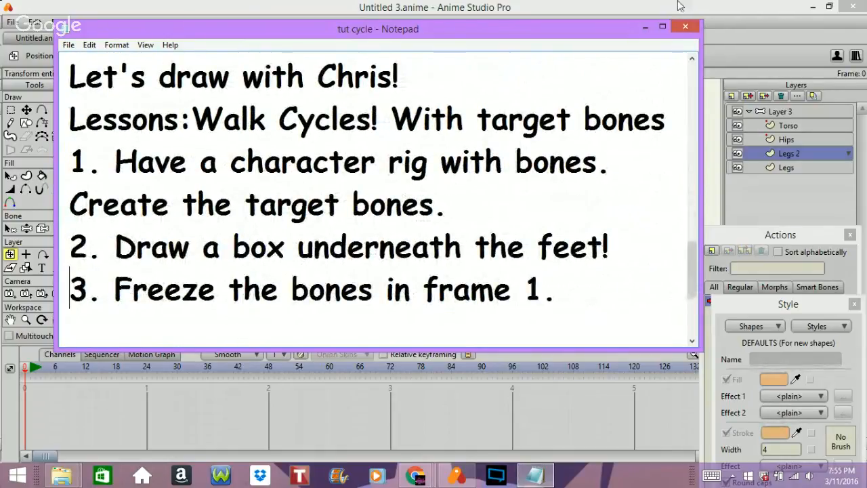
click(645, 27)
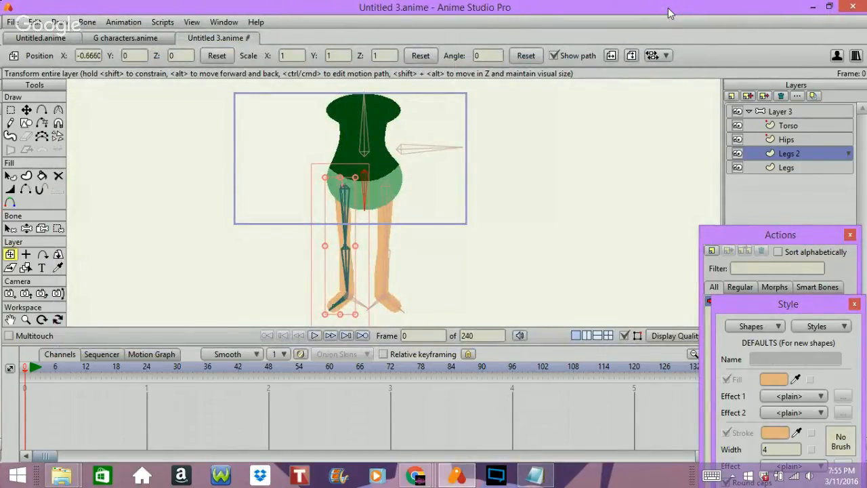
Select Layer 3, box-select its timeline keyframes, and switch to the G characters.anime document.
click(783, 112)
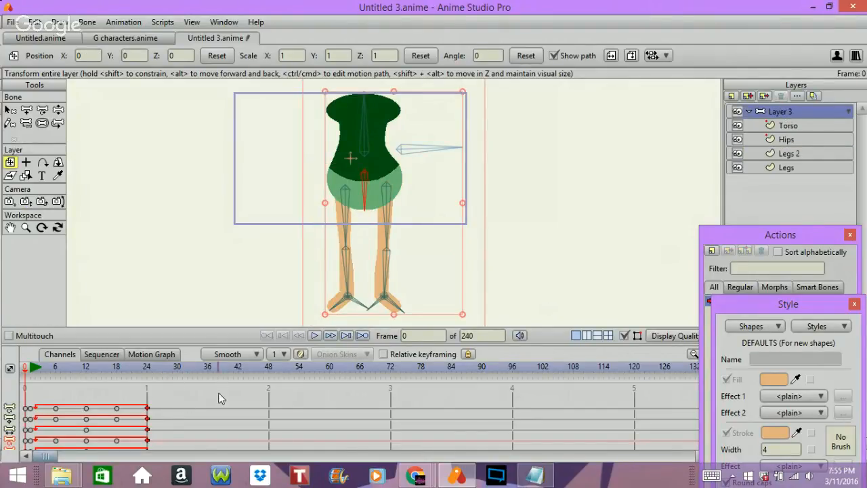
drag(209, 397, 20, 433)
click(131, 38)
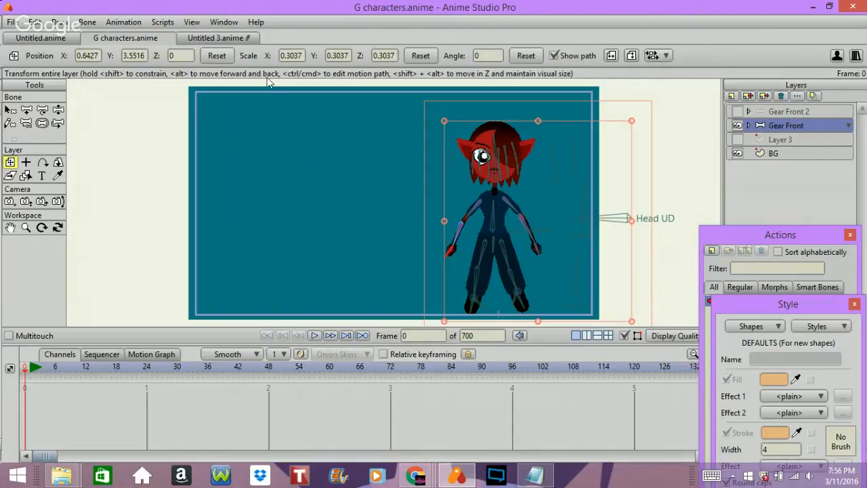
Compare the Untitled 3.anime and G characters.anime documents, reread the walk cycle steps in the tut cycle notes, and minimize the notes.
click(207, 38)
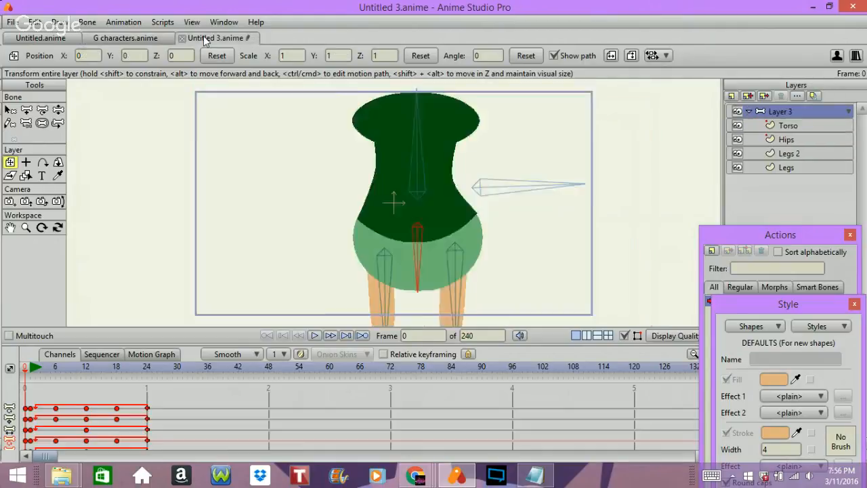
click(135, 39)
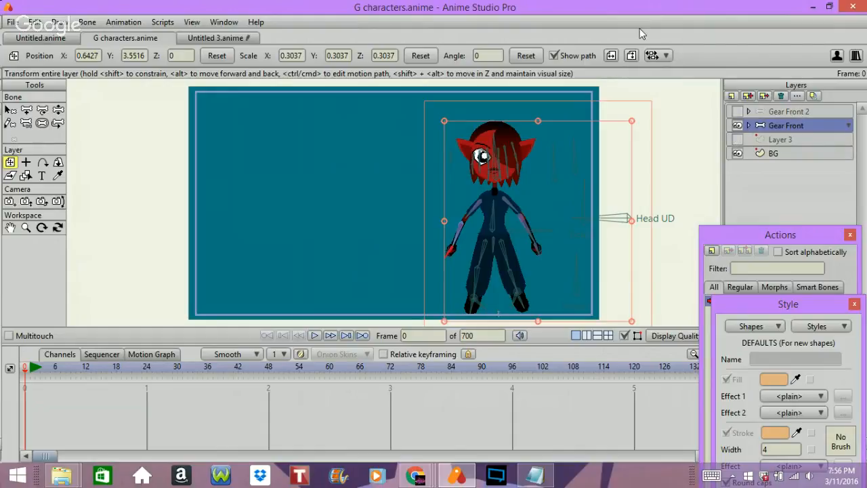
click(546, 466)
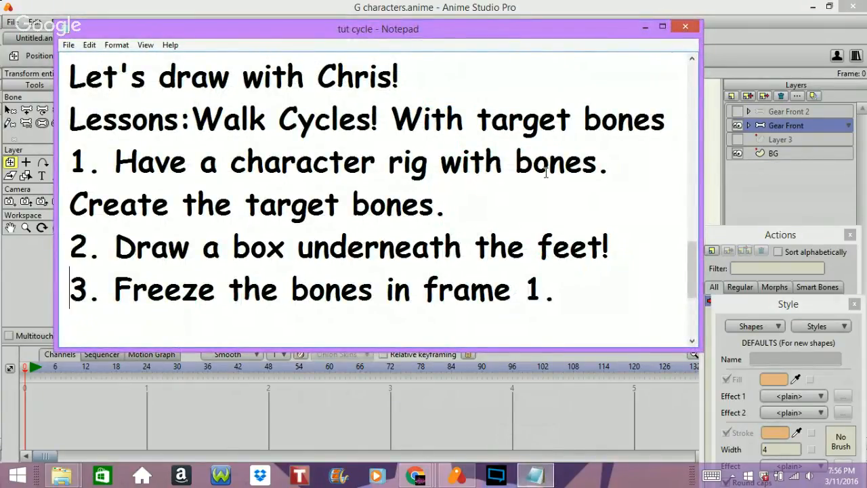
click(644, 28)
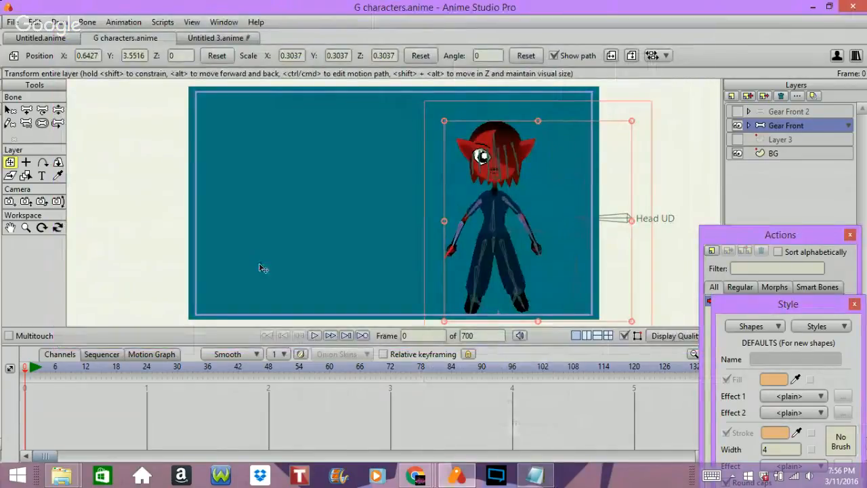
Select the target bones at both feet of the Gear Front rig and compare them with the leg rig in Untitled 3.anime.
click(10, 109)
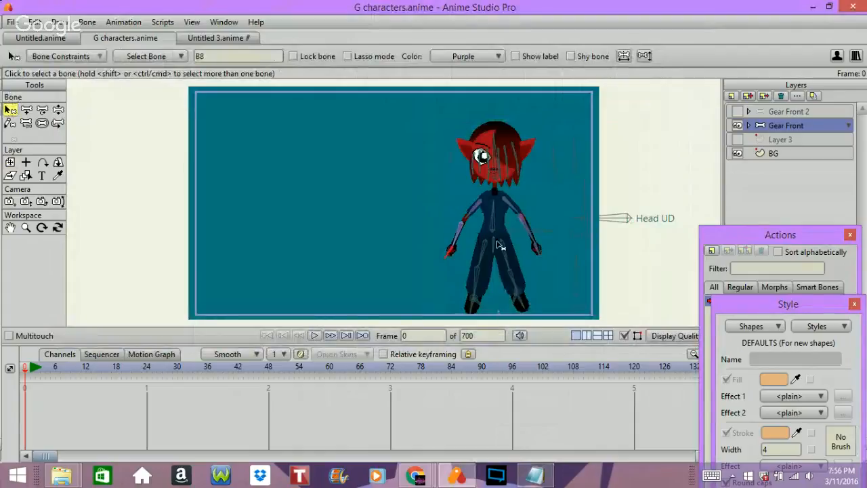
click(512, 304)
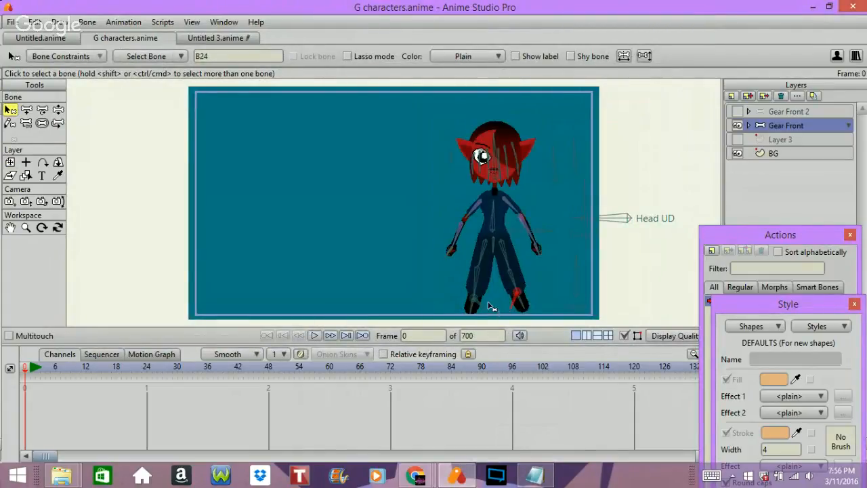
click(475, 303)
click(224, 34)
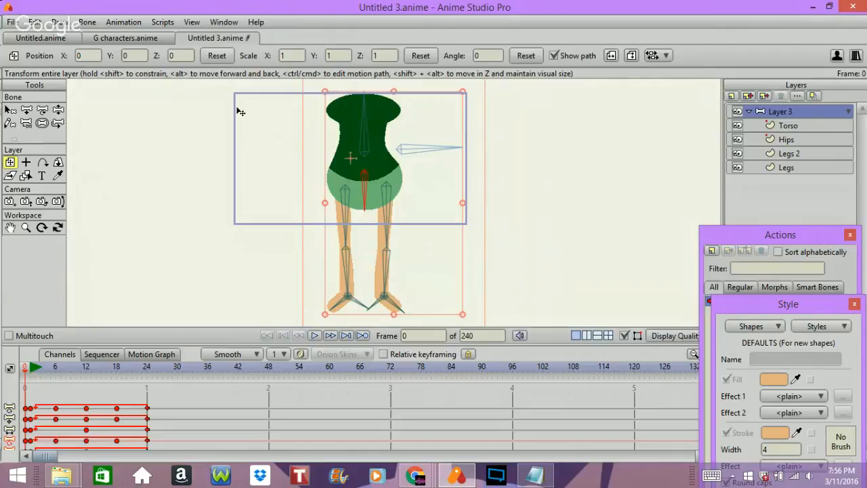
click(124, 38)
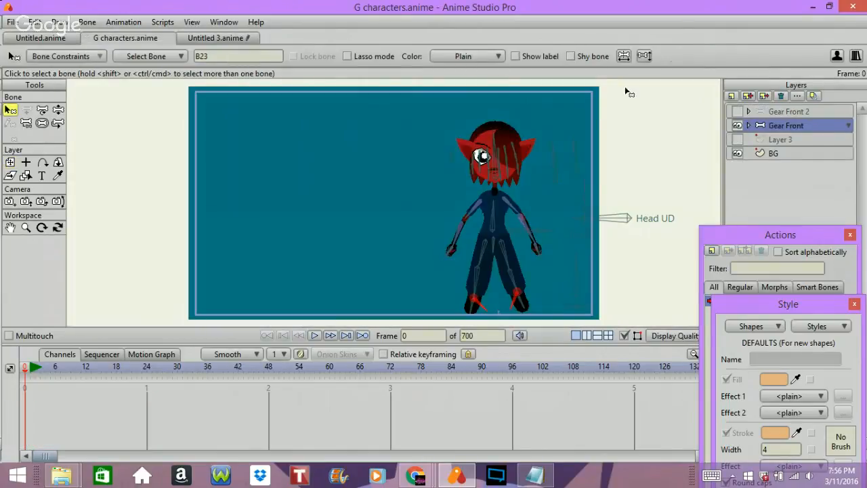
Activate the Front walk action of the Gear Front layer and collapse that layer's contents.
click(750, 125)
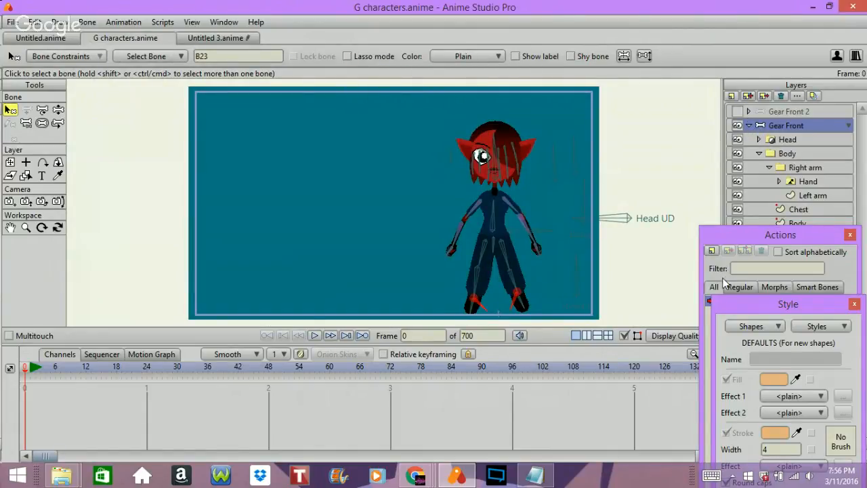
click(776, 250)
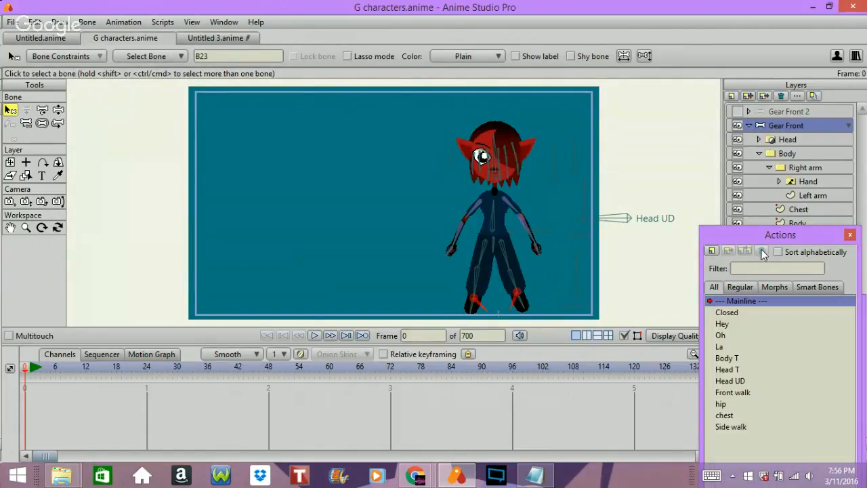
double_click(733, 394)
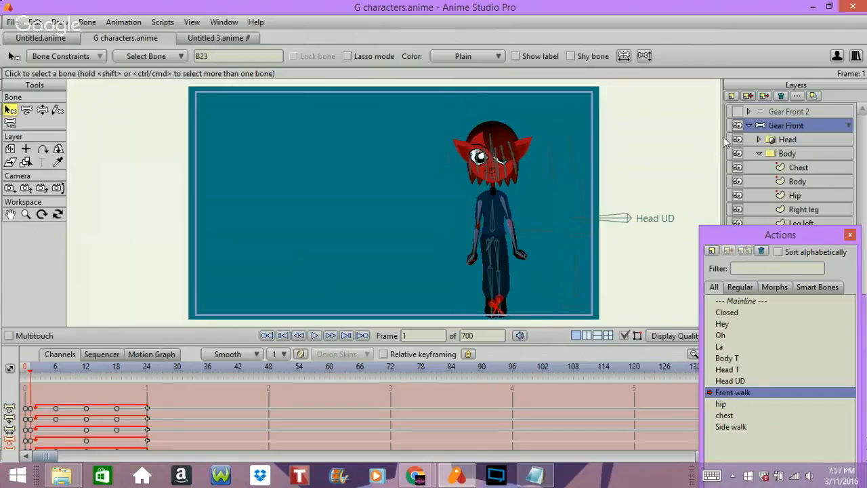
click(749, 125)
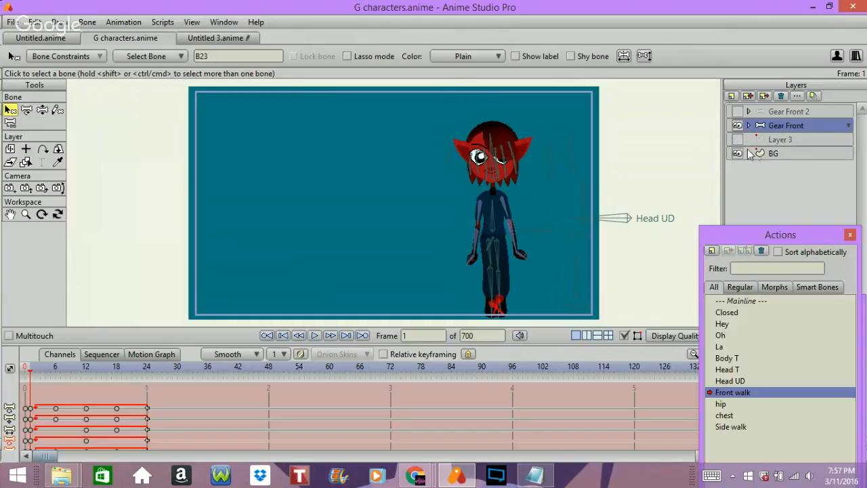
Show Layer 3 with the box under the character's feet and activate the Side walk action.
click(737, 139)
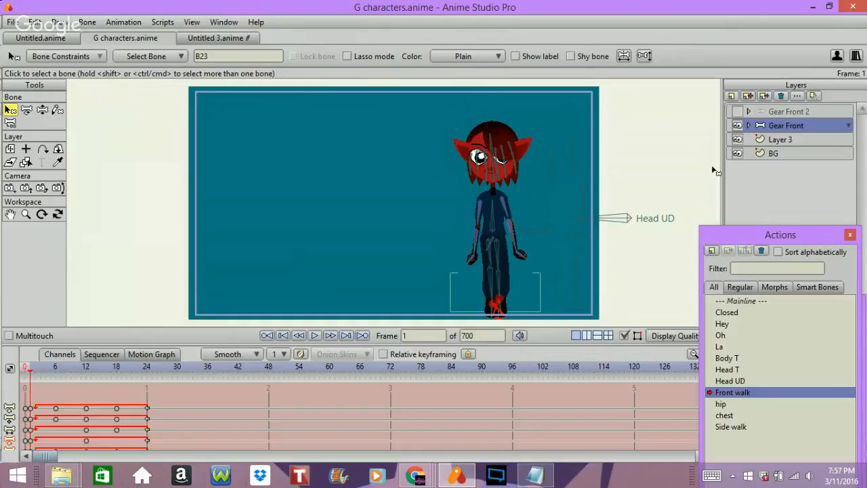
scroll(712, 170, up, 1)
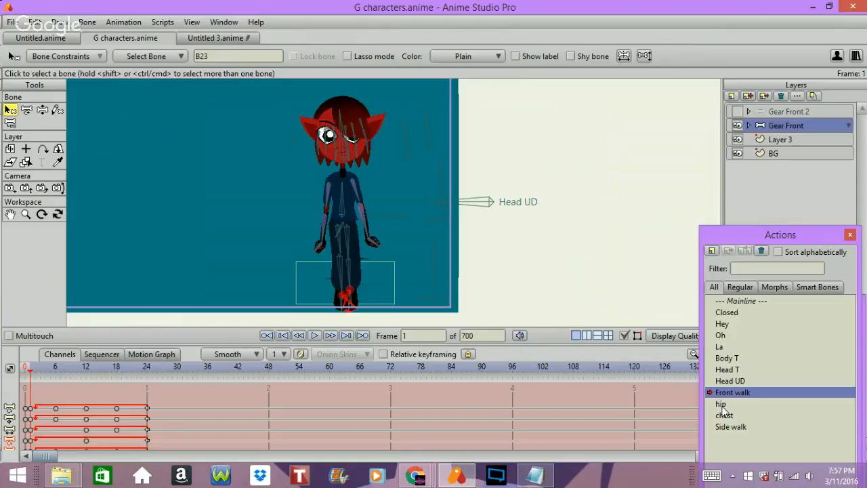
click(737, 428)
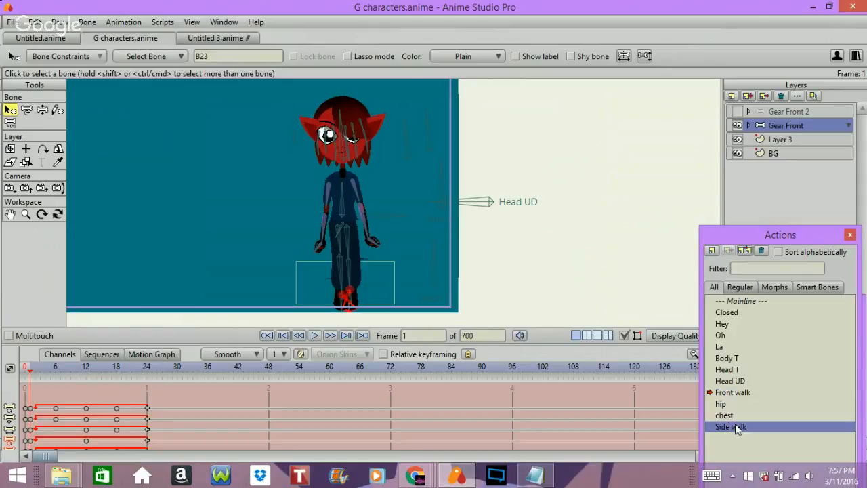
double_click(737, 427)
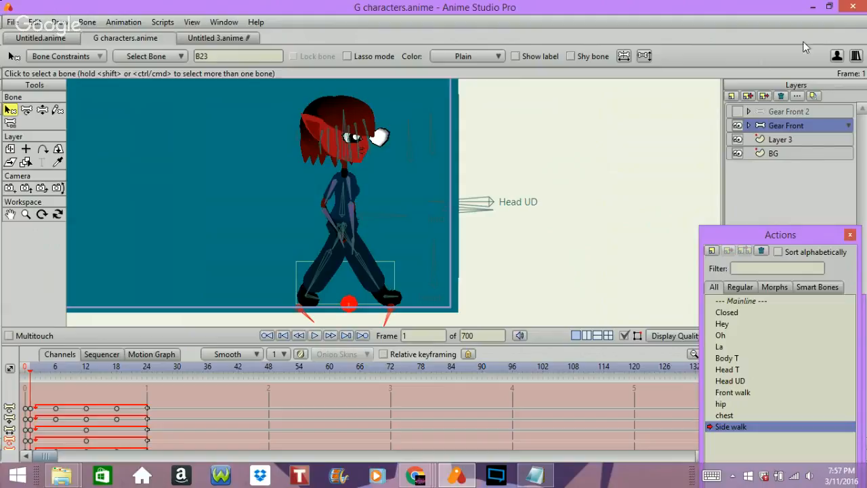
Examine the Layer 3 foot box up close against the Gear Front feet in the Front walk and Side walk actions.
click(784, 140)
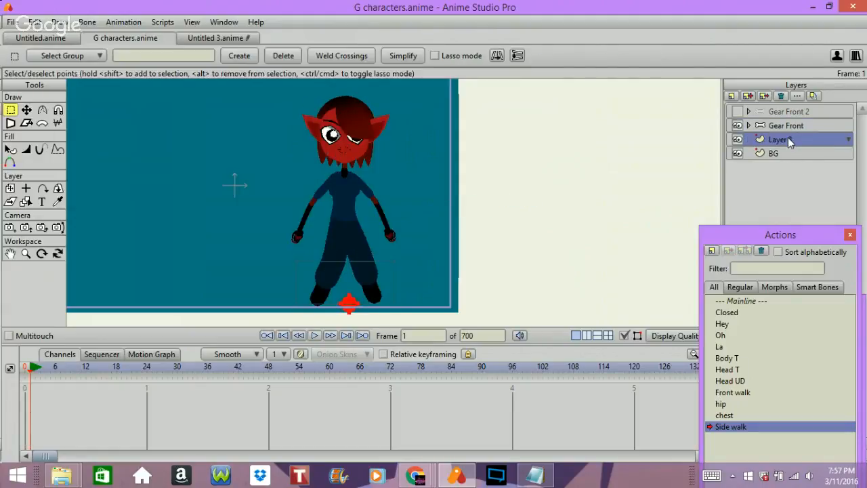
key(Home)
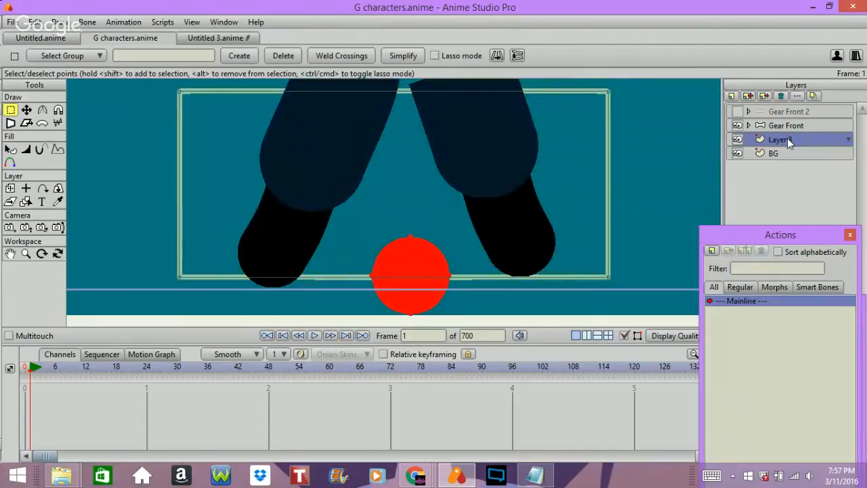
click(798, 125)
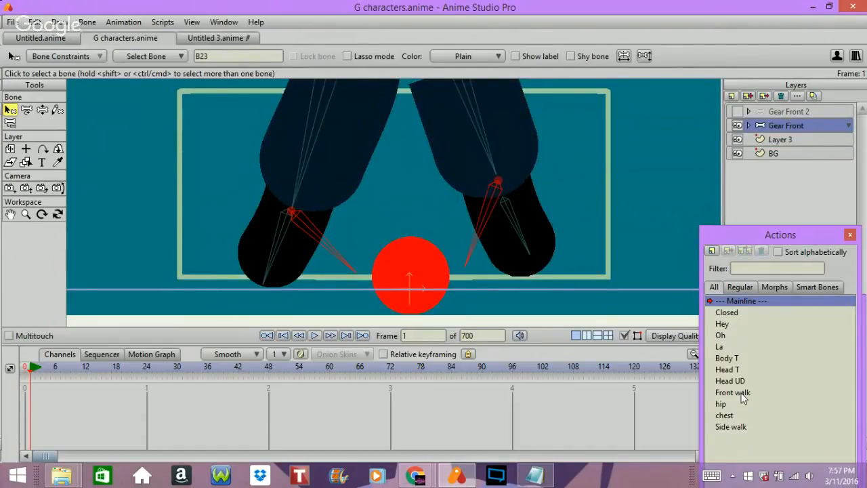
click(740, 393)
double_click(740, 393)
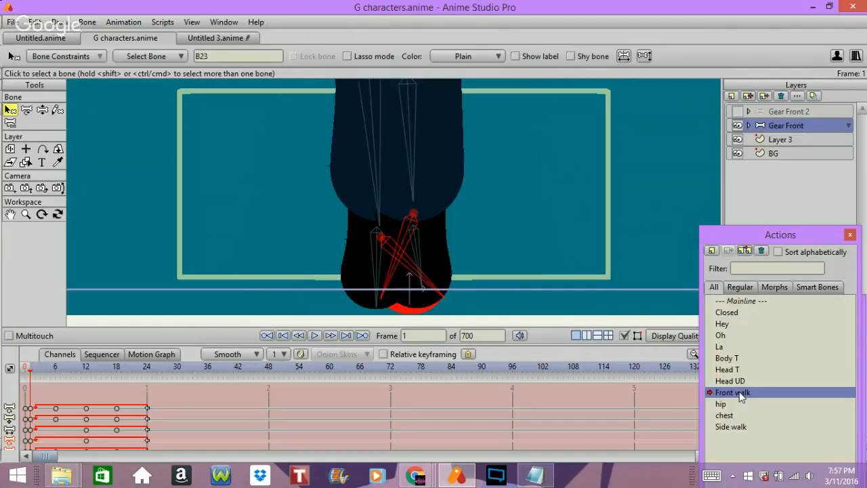
click(741, 427)
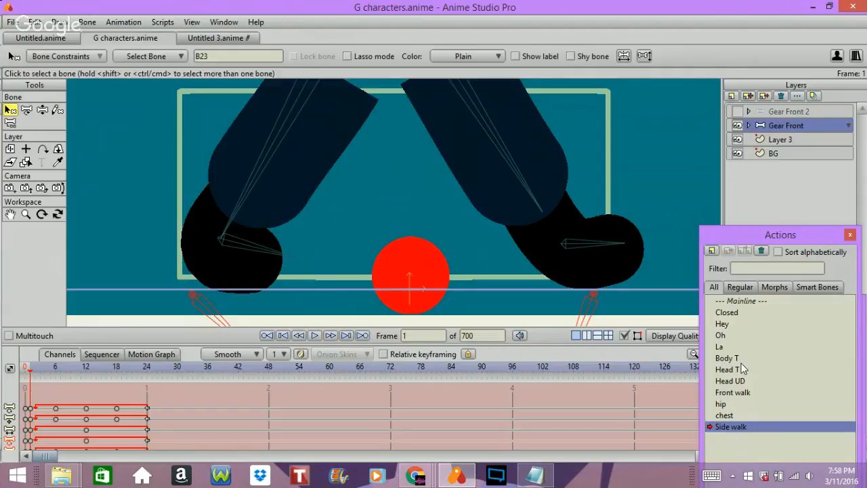
Switch to Untitled 3.anime and step back and forth through the frames to examine the hip and leg motion.
click(220, 38)
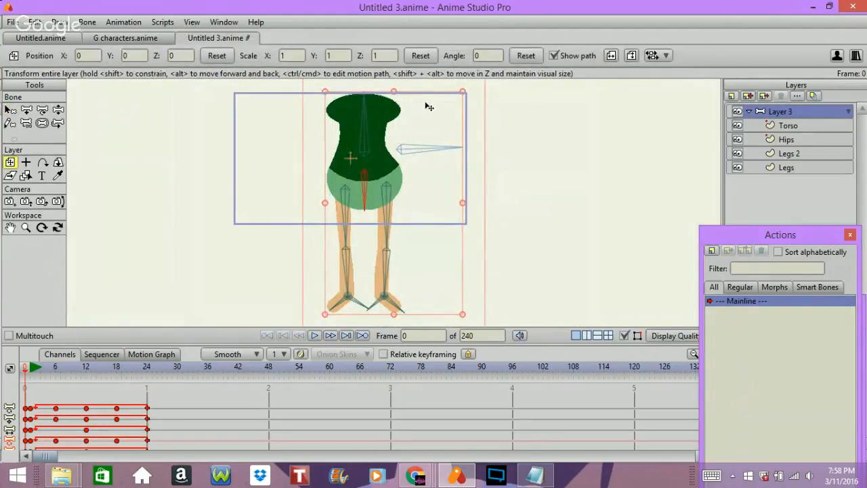
key(Right)
key(Right)
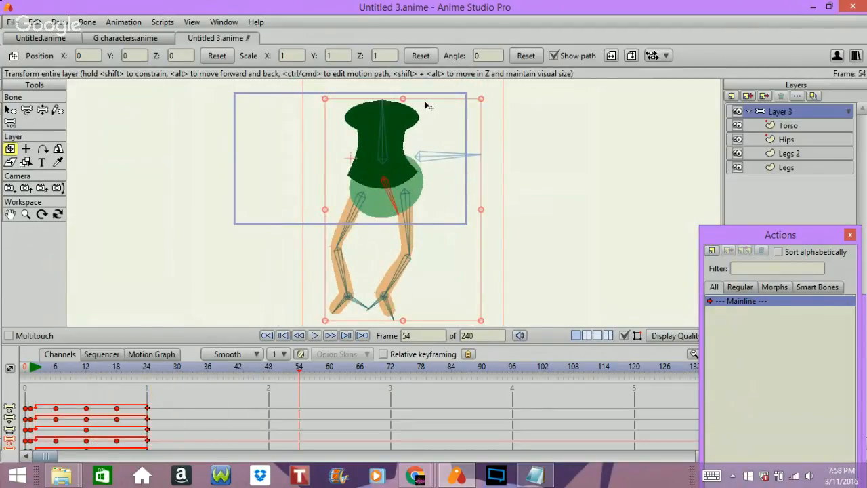
key(Left)
key(Left)
key(Left)
key(Left)
key(Left)
key(Left)
key(Left)
key(Left)
key(Left)
key(Left)
key(Left)
key(Left)
key(Left)
key(Left)
key(Left)
key(Left)
key(Left)
key(Left)
key(Left)
key(Left)
key(Left)
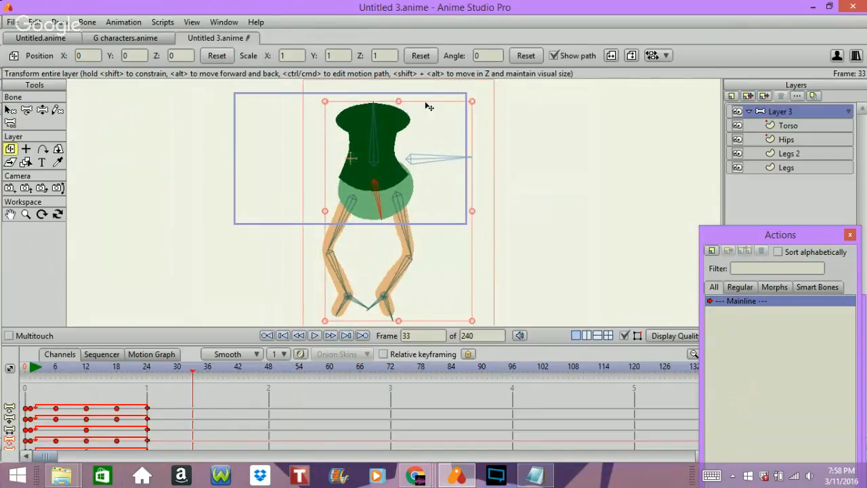
key(Left)
key(Left)
key(Left)
key(Left)
key(Left)
key(Left)
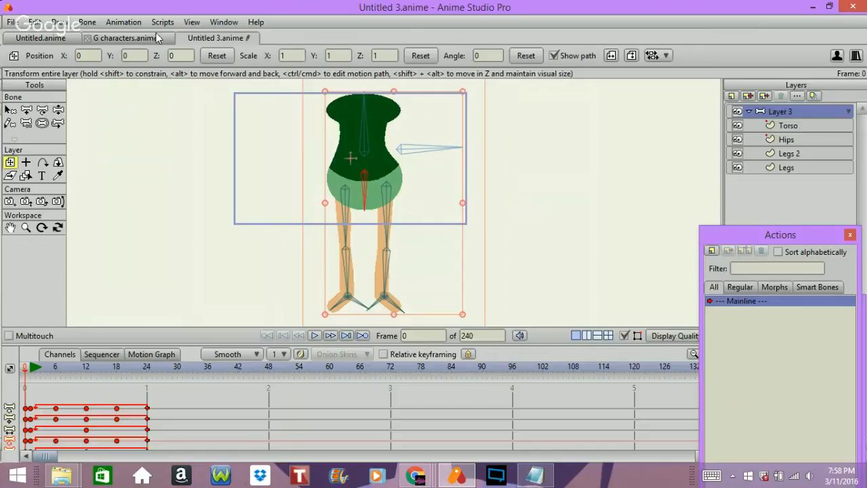
key(Right)
key(Right)
key(Right)
key(Right)
key(Right)
key(Right)
key(Right)
key(Right)
key(Right)
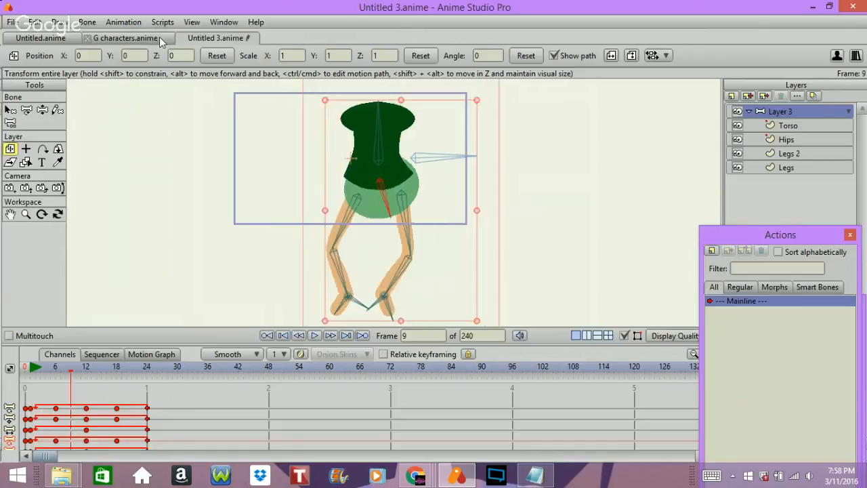
key(Right)
key(Right)
key(Right)
key(Right)
key(Right)
key(Right)
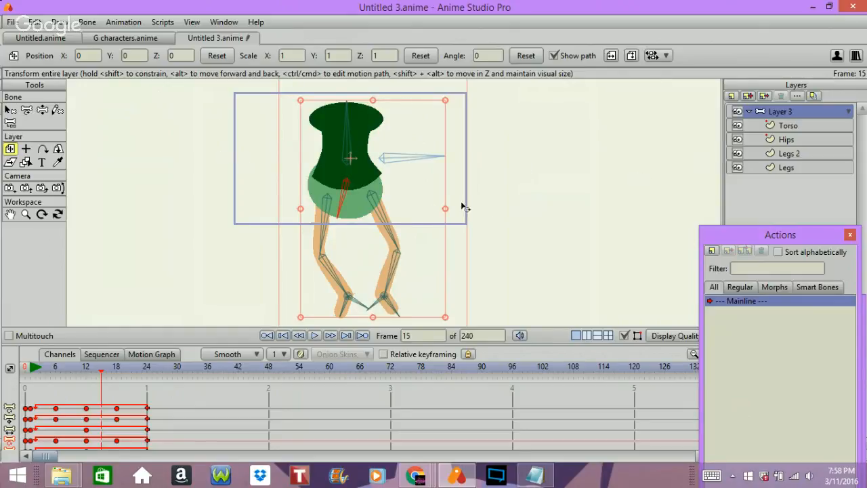
key(ctrl+Left)
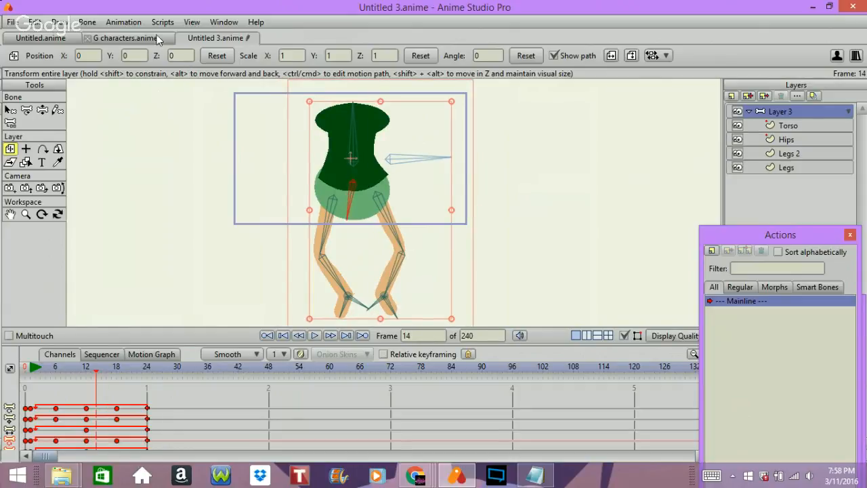
Return to G characters.anime and step the Side walk action to frame 6 to examine the whole leg pose against the foot box.
click(129, 38)
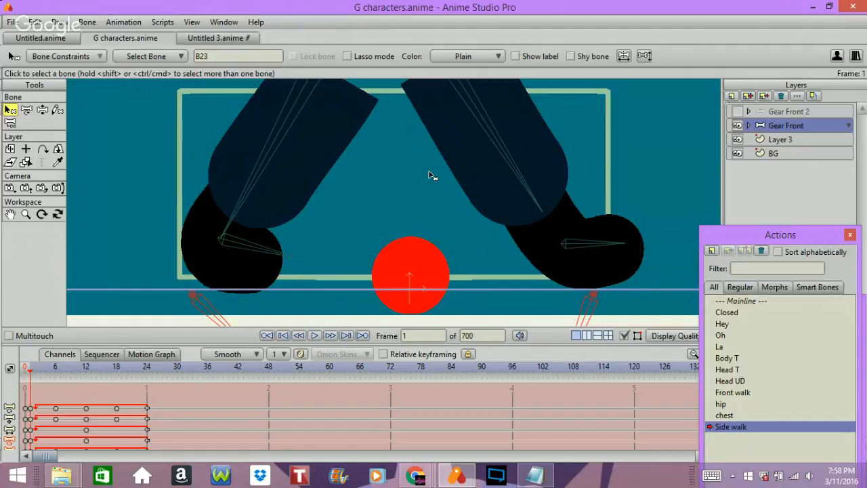
key(Right)
key(Right)
key(Right)
key(Right)
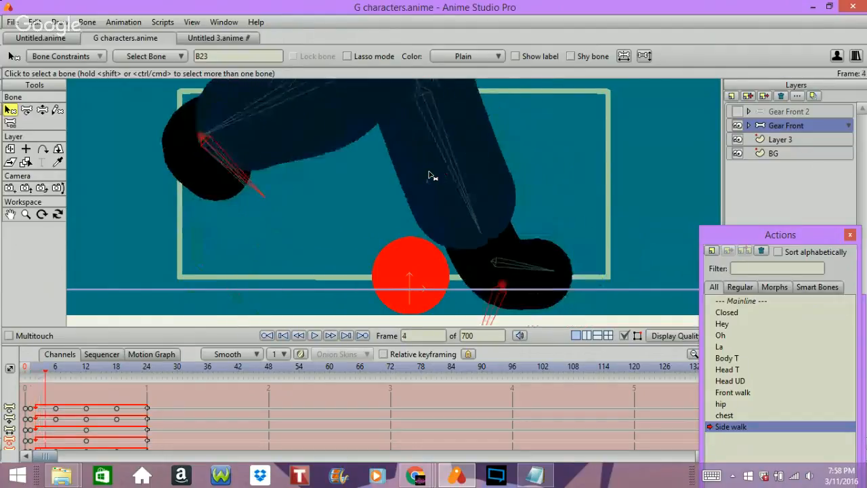
key(Right)
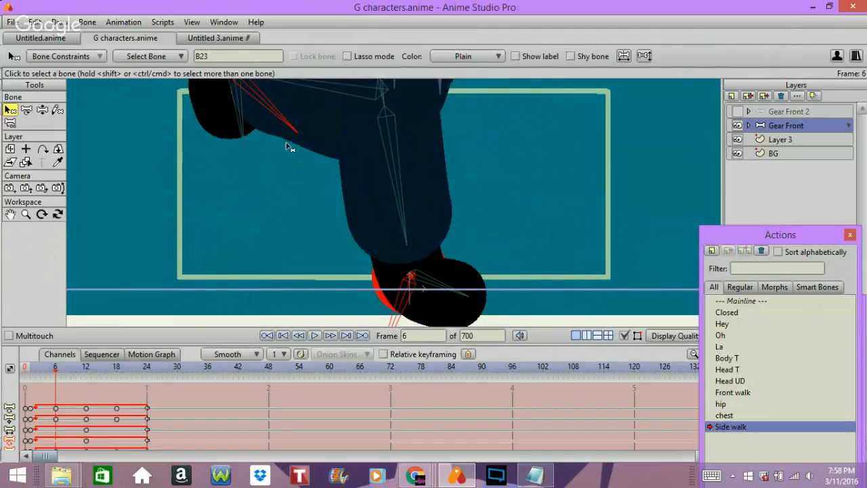
click(26, 214)
drag(174, 208, 300, 167)
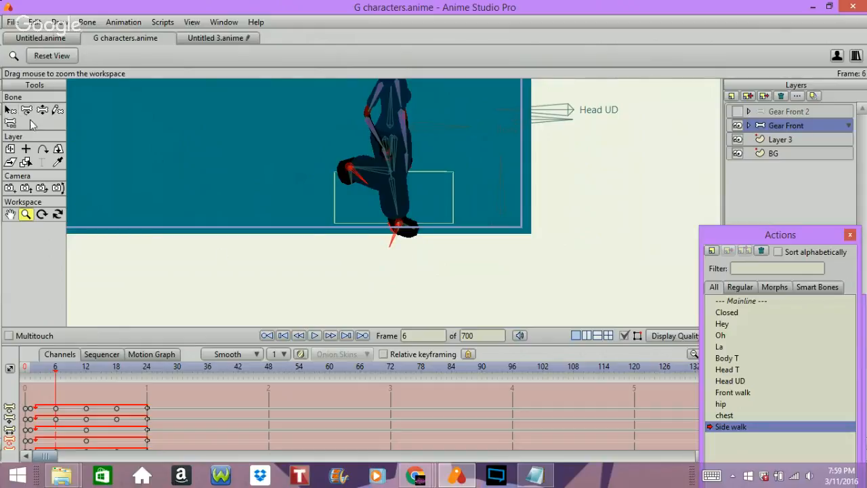
Try raising the planted foot's target bone onto the foot box at frame 6 with the Manipulate Bones tool.
click(57, 110)
click(42, 110)
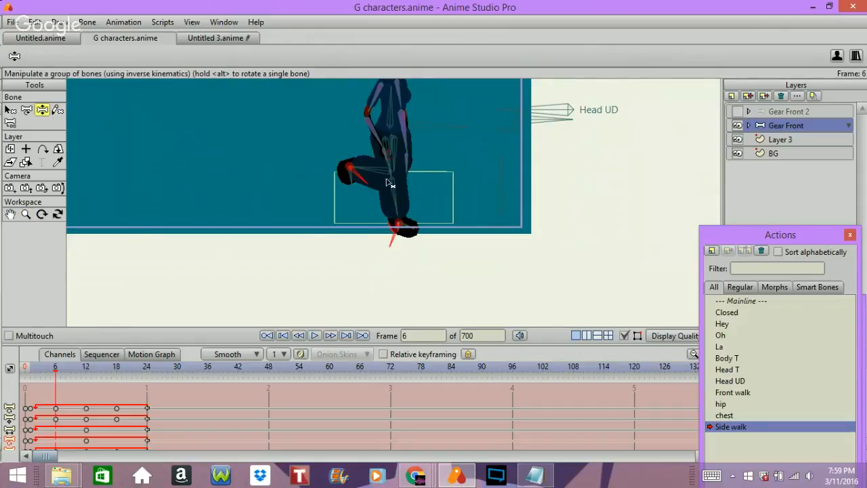
click(400, 230)
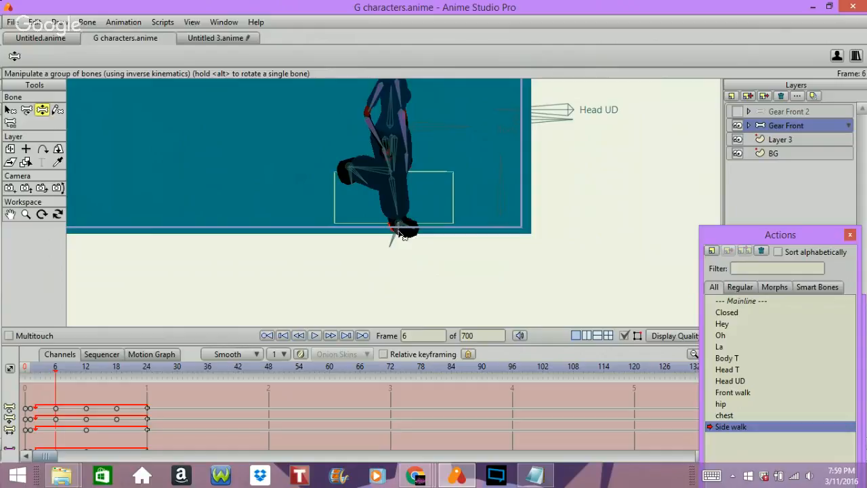
click(398, 236)
drag(397, 242, 384, 226)
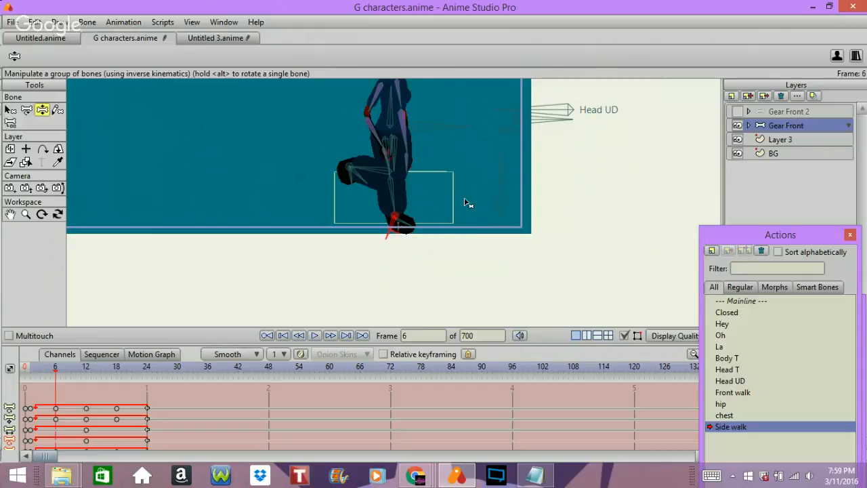
key(ctrl+z)
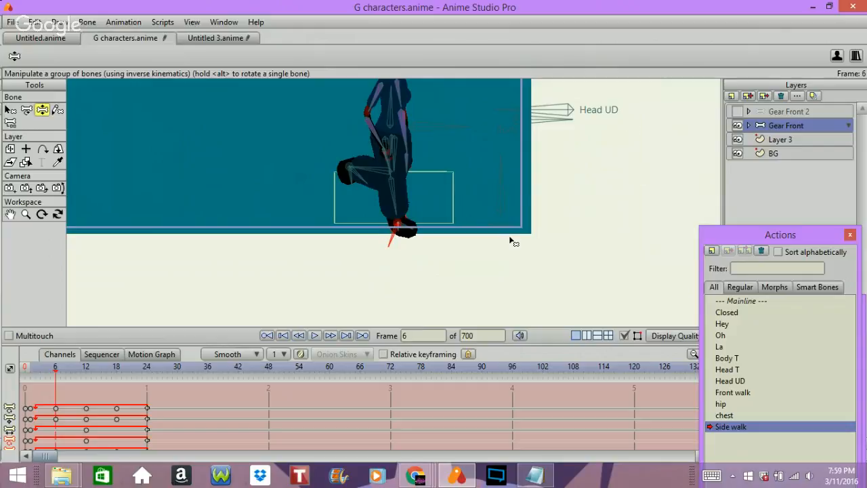
Step the Side walk action forward to frame 12 and on to frame 18, examining the feet against the box.
key(Right)
key(Right)
key(Right)
key(Right)
key(Right)
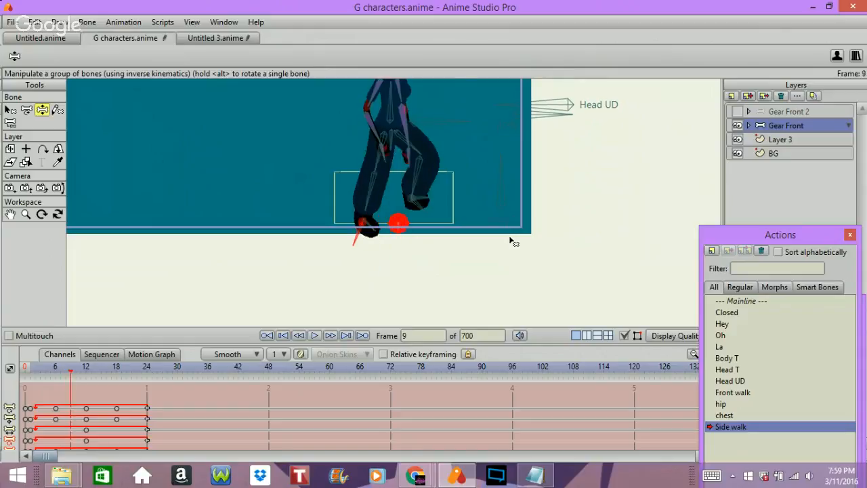
key(Right)
key(Right)
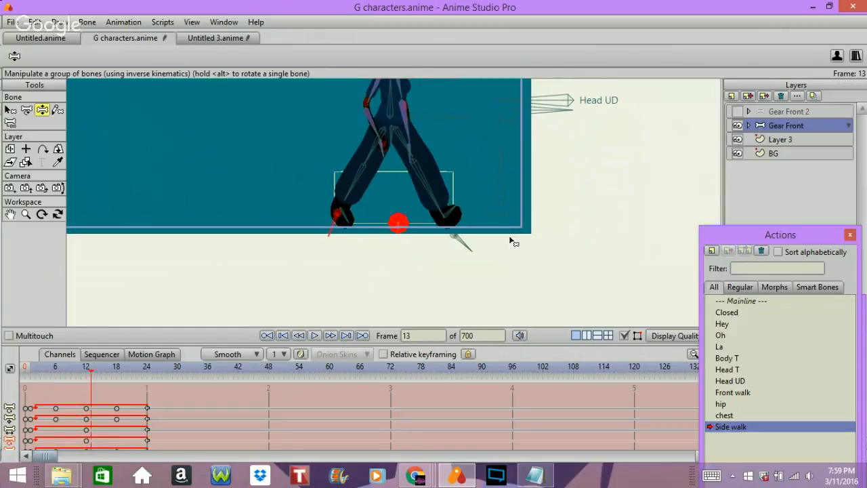
key(Left)
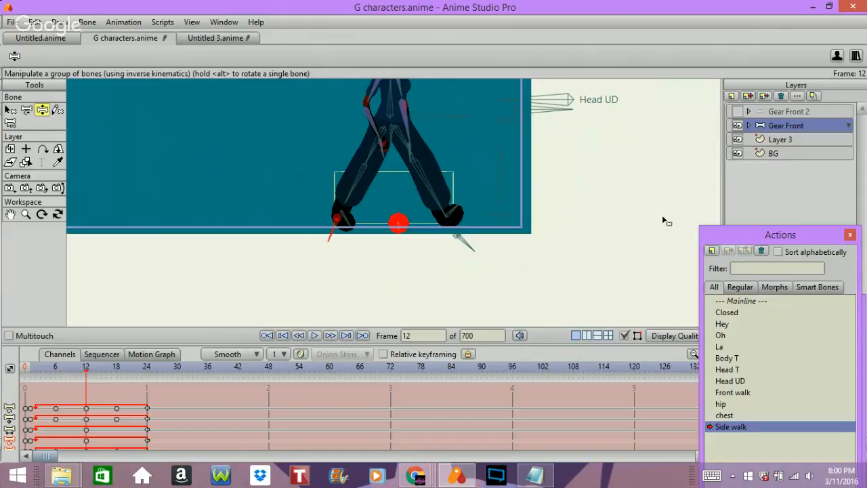
key(ctrl+period)
key(ctrl+period)
key(ctrl+period)
key(ctrl+period)
key(ctrl+period)
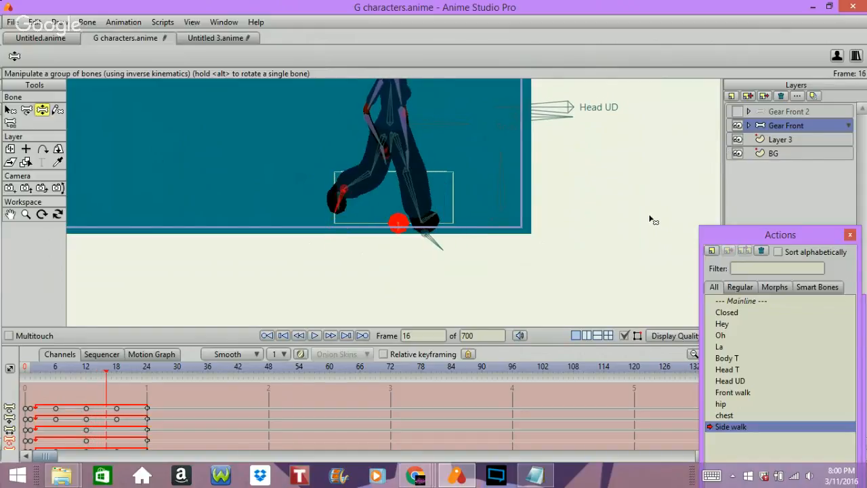
key(ctrl+period)
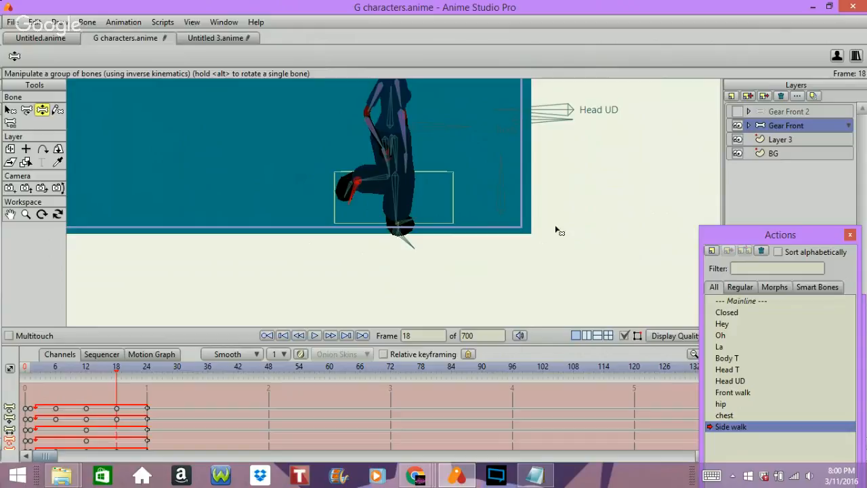
Step the Side walk back to frame 6 and forward again to frame 18 to compare the two passing poses.
key(Left)
key(Left)
key(Left)
key(Left)
key(Left)
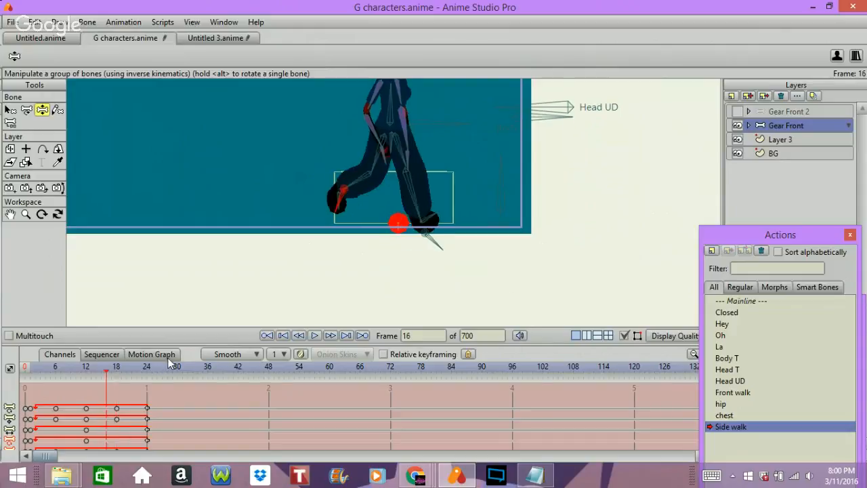
key(Left)
key(Left)
key(Left)
key(Left)
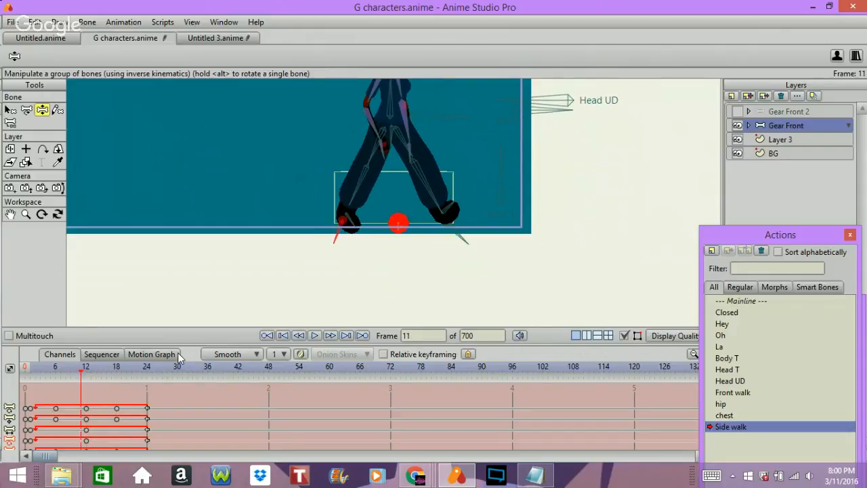
key(Left)
key(Left)
key(Left)
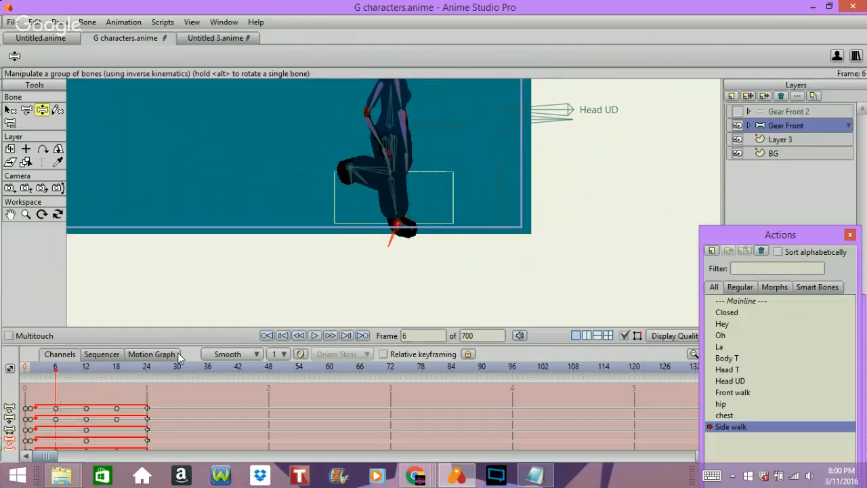
key(Right)
key(Right)
key(Right)
key(Right)
key(Right)
key(Right)
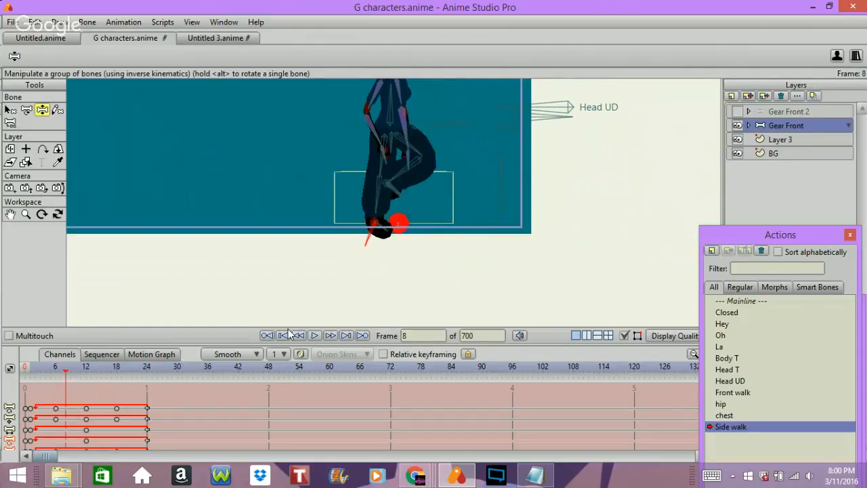
key(Right)
key(Right)
key(Right)
key(Right)
key(Right)
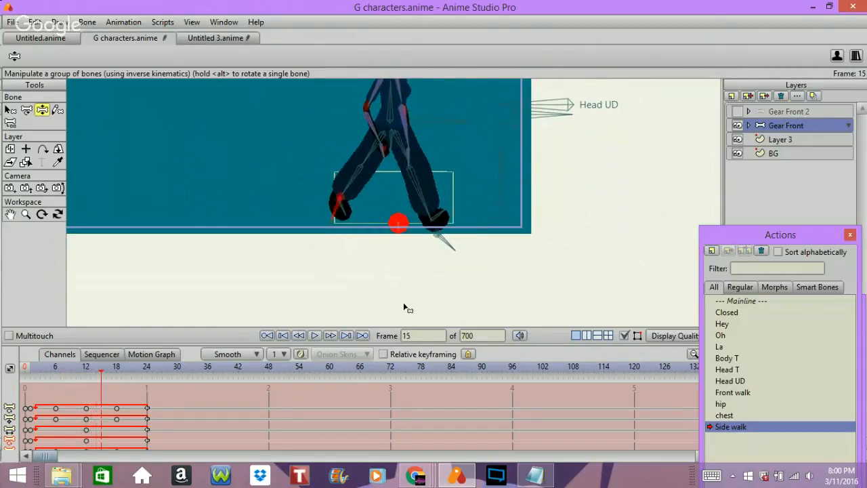
key(Right)
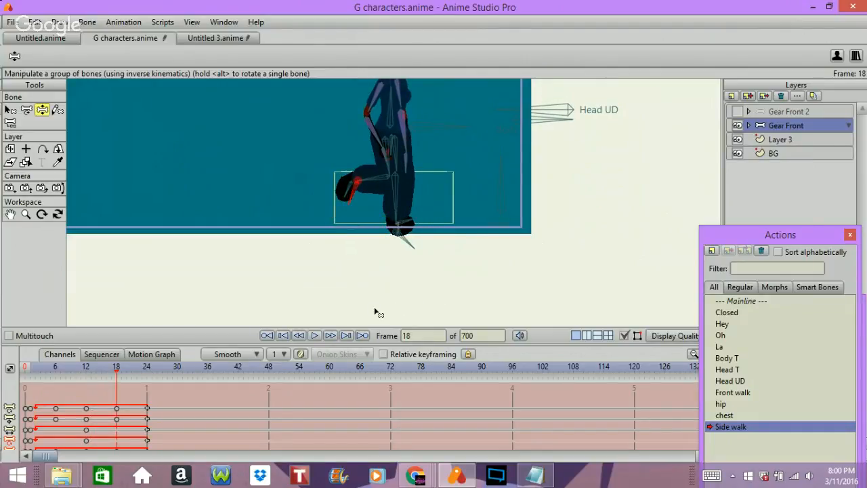
Advance the Side walk to frame 24 and step around it to examine the final stride pose.
key(Right)
key(Right)
key(Right)
key(Right)
key(Right)
key(Right)
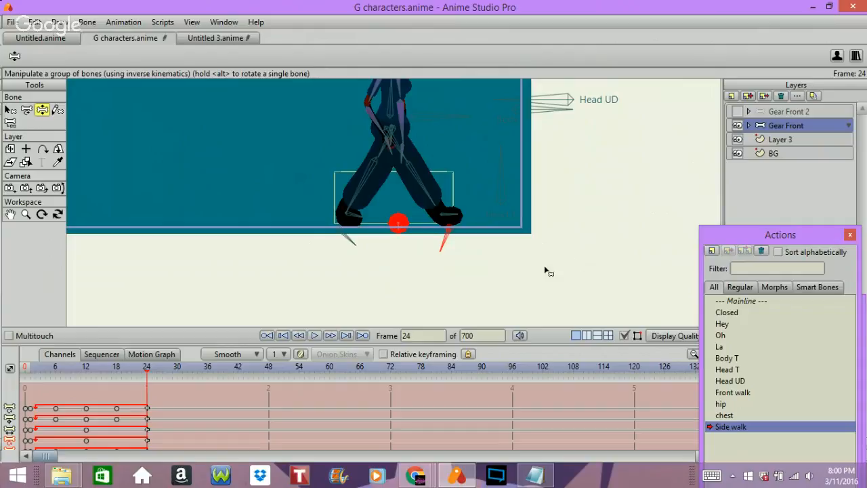
key(Left)
key(Left)
key(Left)
key(Left)
key(Left)
key(Left)
key(Left)
key(Left)
key(Left)
key(Left)
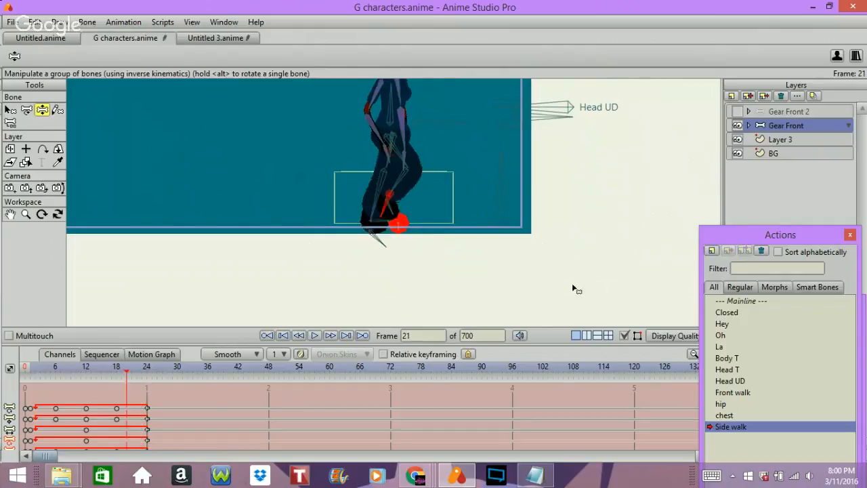
key(Right)
key(Right)
key(Right)
key(Right)
key(Right)
key(Right)
Activate the Front walk action and play it with the whole character in view.
double_click(744, 393)
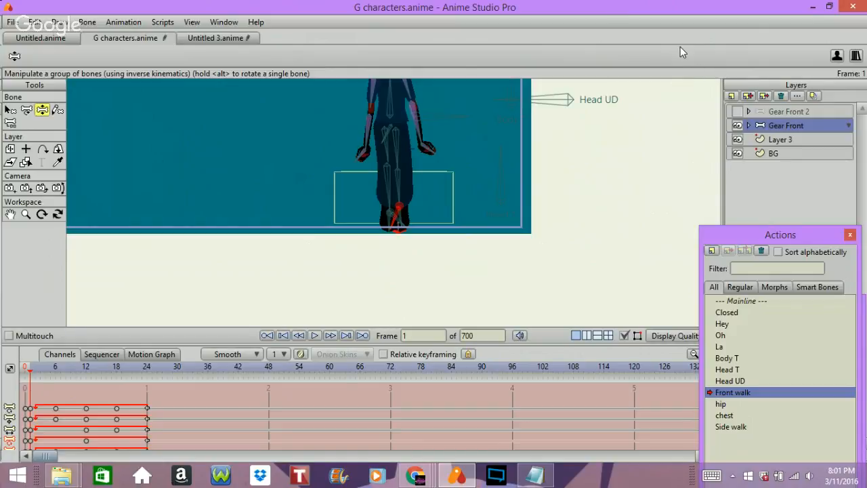
scroll(680, 47, down, 2)
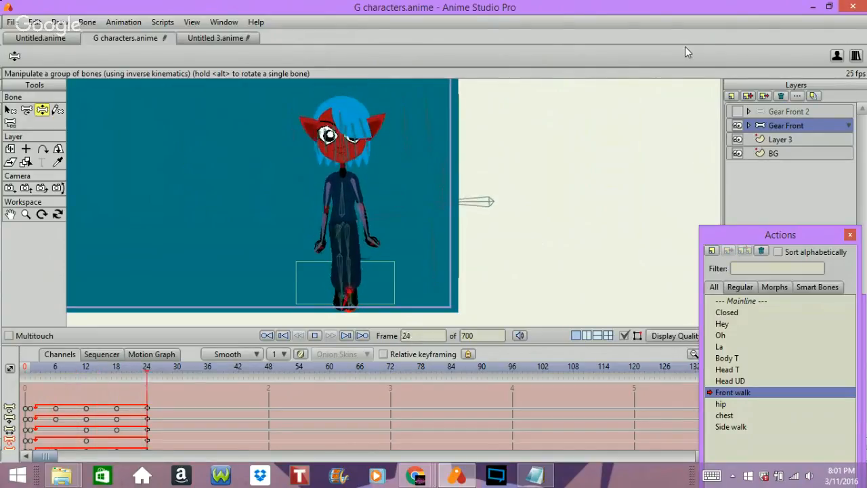
key(space)
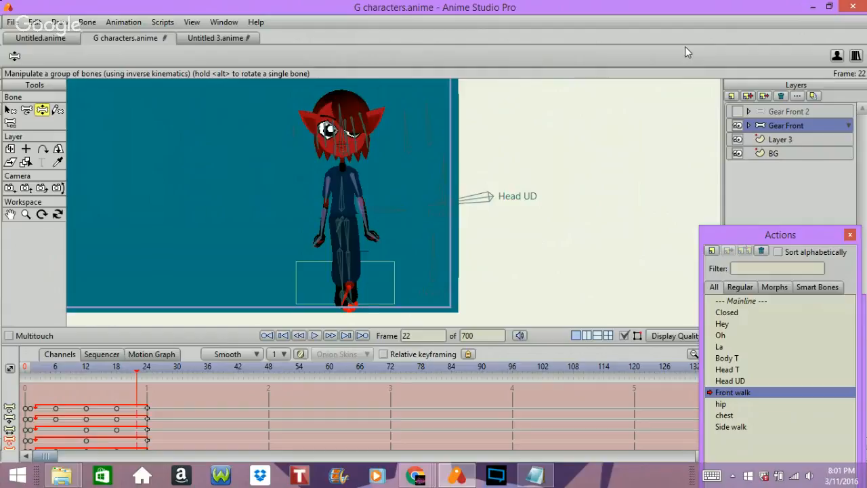
Step the Front walk action from frame 0 to frame 12 to examine how the body and feet move.
key(Left)
key(Left)
key(Left)
key(Left)
key(Left)
key(Left)
key(Left)
key(Left)
key(Left)
key(Left)
key(Left)
key(Left)
key(Left)
key(Left)
key(Left)
key(Left)
key(Left)
key(Left)
key(Left)
key(Left)
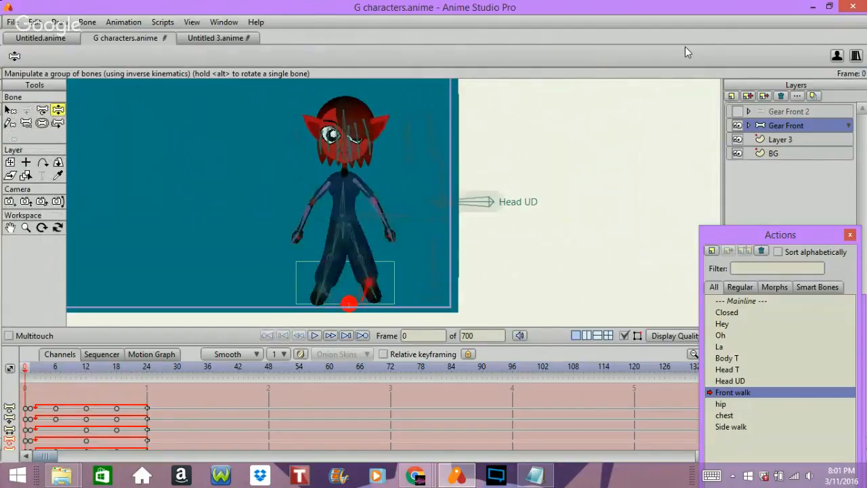
key(Right)
key(Right)
key(Right)
key(Right)
key(Right)
key(Right)
key(Right)
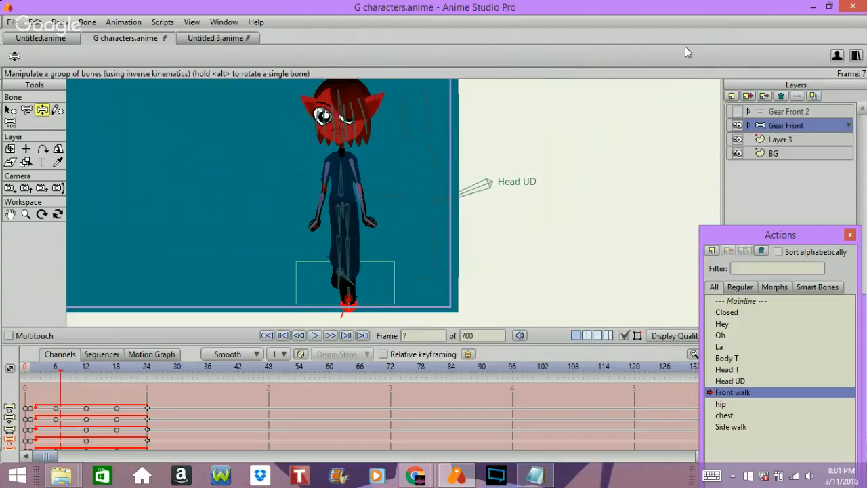
key(Right)
key(Right)
key(Right)
key(Right)
key(Right)
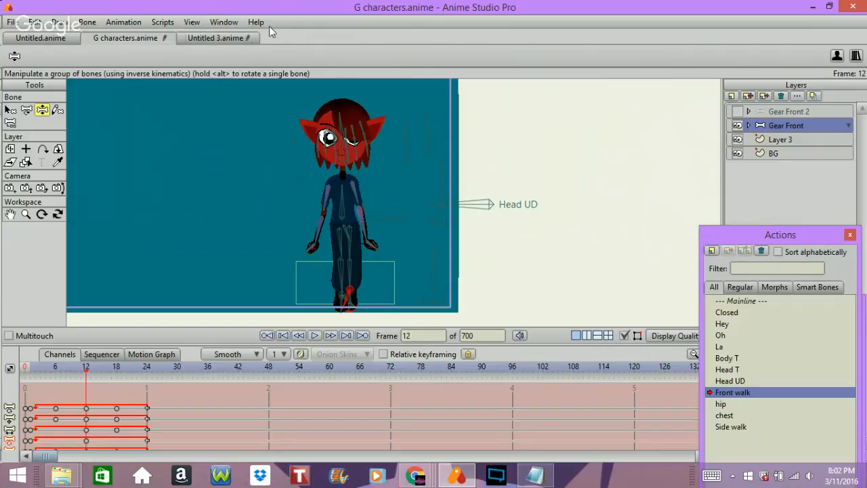
Switch to Untitled 3.anime and play back the hip and leg animation.
click(238, 37)
key(t)
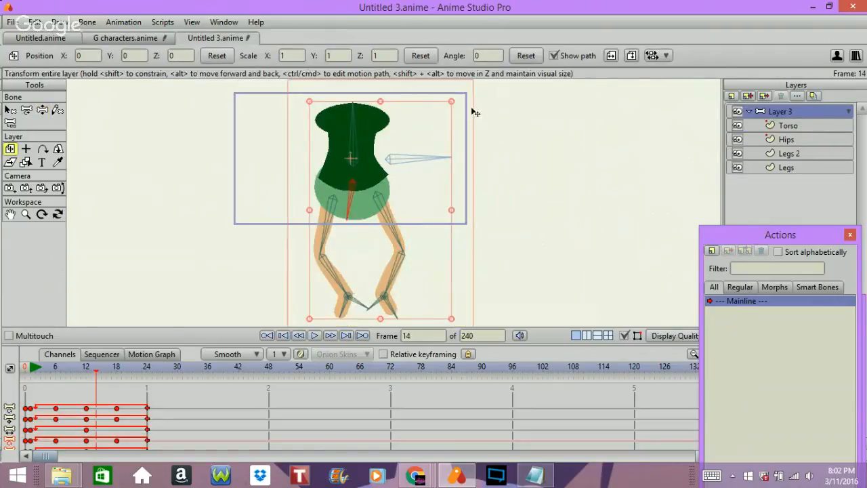
key(space)
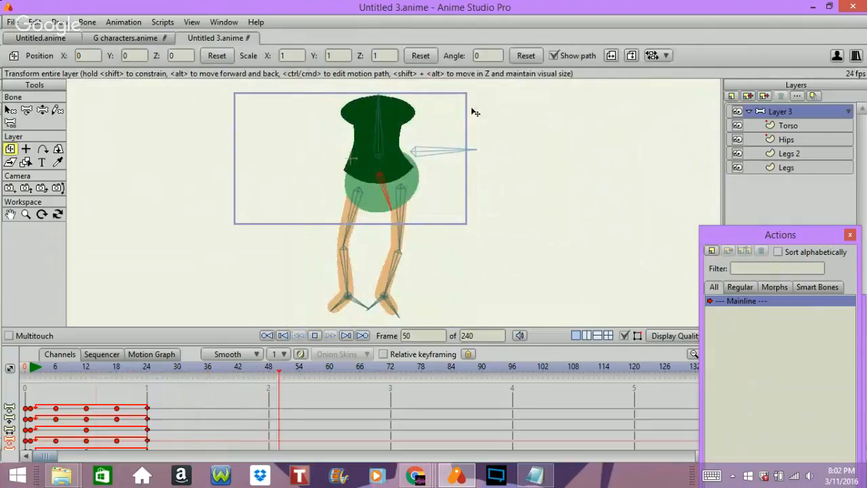
key(space)
Step through the frames of the hip rig down to frame 4 to examine the hip sway and leg bends.
key(Left)
key(Left)
key(Left)
key(Left)
key(Left)
key(Left)
key(Left)
key(Left)
key(Left)
key(Left)
key(Left)
key(Left)
key(Left)
key(Left)
key(Left)
key(Left)
key(Left)
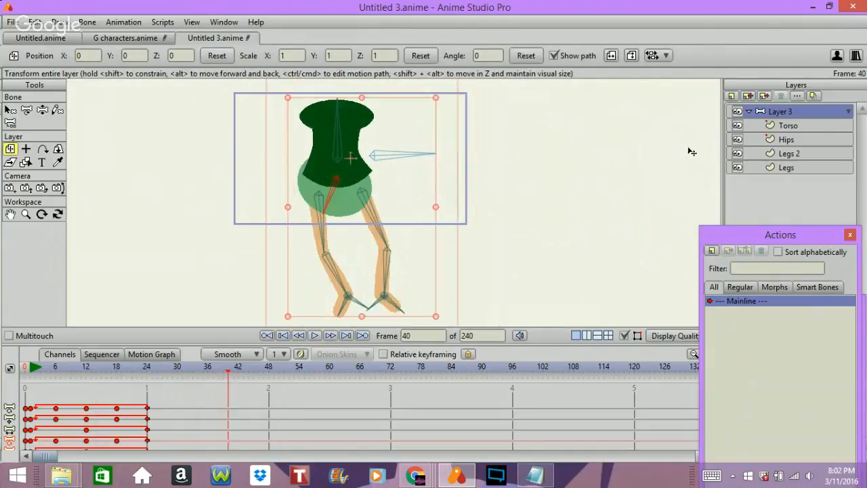
key(Left)
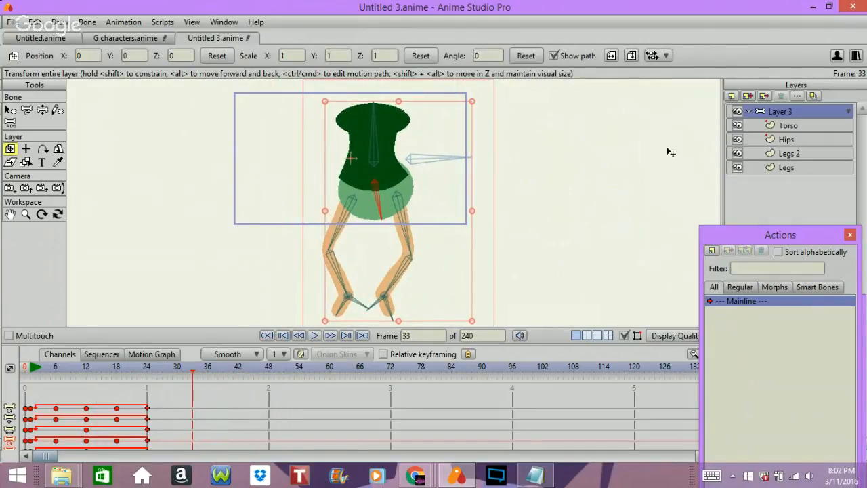
key(Left)
key(Left)
key(Left)
key(Left)
key(Left)
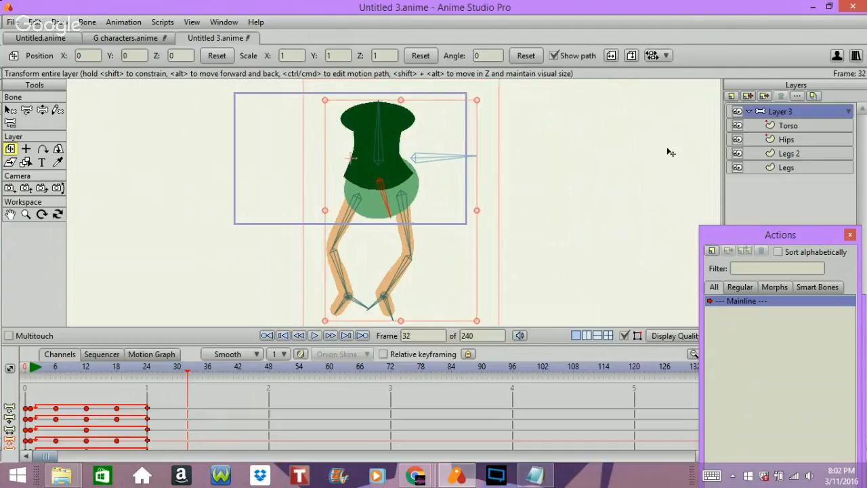
key(Left)
key(Left)
key(Left)
key(Left)
key(Left)
key(Left)
key(Left)
key(Left)
key(Left)
key(Left)
key(Left)
key(Left)
key(Left)
key(Left)
key(Left)
key(Left)
key(Left)
key(Left)
key(Left)
key(Left)
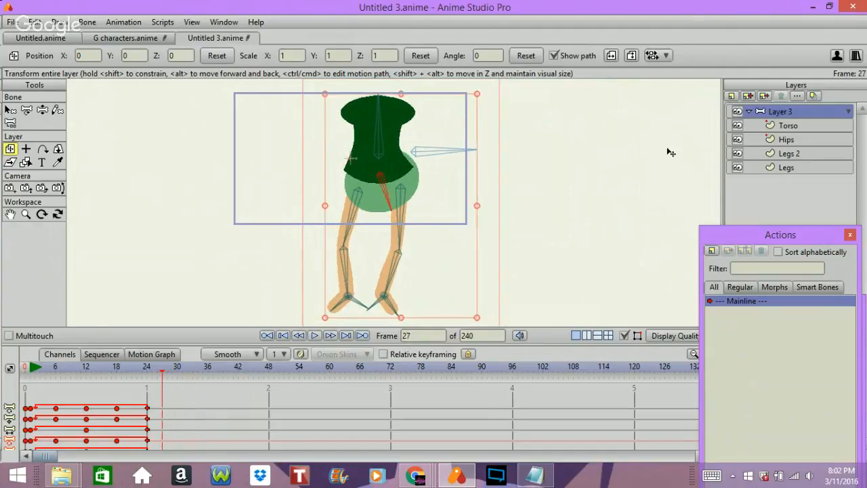
key(Right)
key(Right)
key(Right)
key(Right)
key(Right)
key(Right)
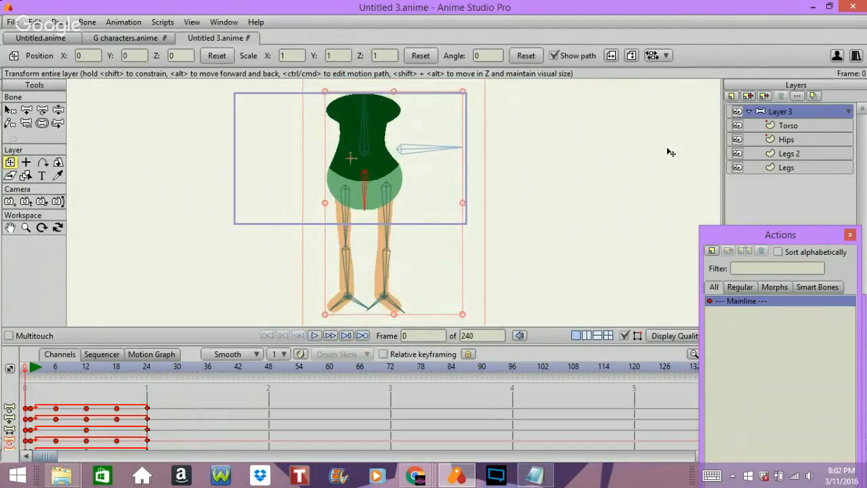
key(Left)
key(Left)
key(Left)
key(Left)
key(Left)
key(Left)
key(Left)
key(Left)
key(Left)
key(Left)
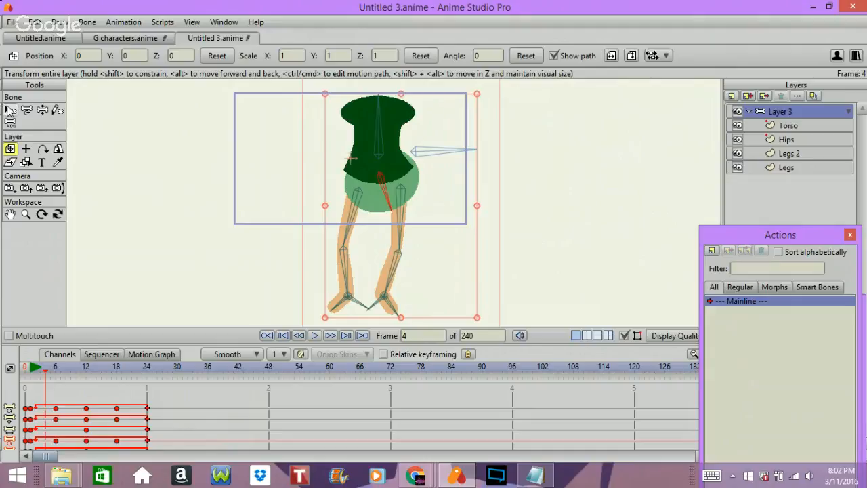
Select the hip bone B9 at frame 4 and move the Actions window higher on the screen.
click(11, 110)
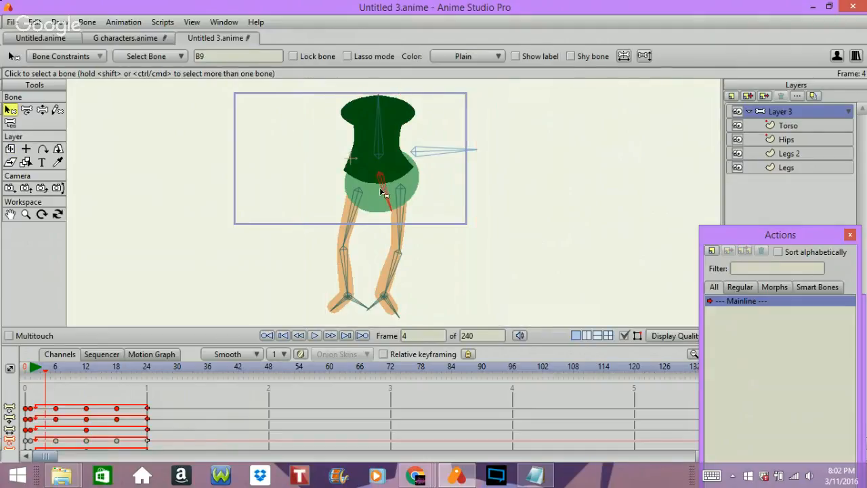
click(383, 217)
click(384, 201)
drag(787, 235, 787, 180)
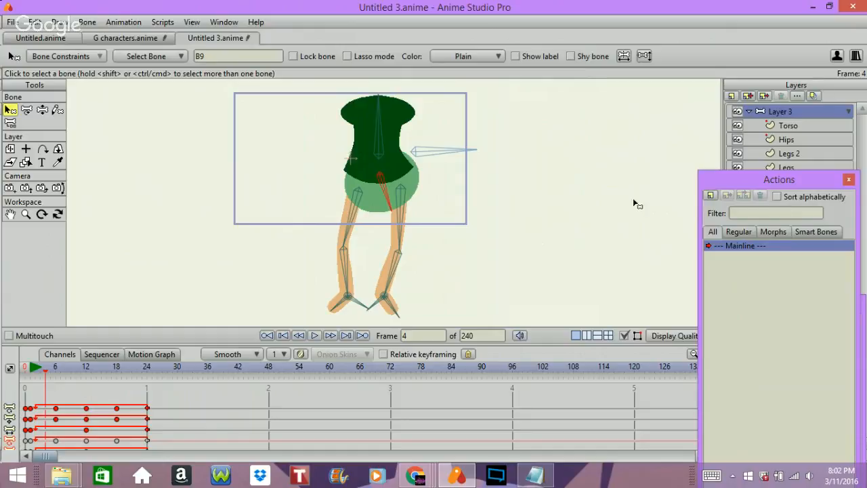
Return to G characters.anime and step the Front walk action back to frame 9 to examine the pose.
click(144, 36)
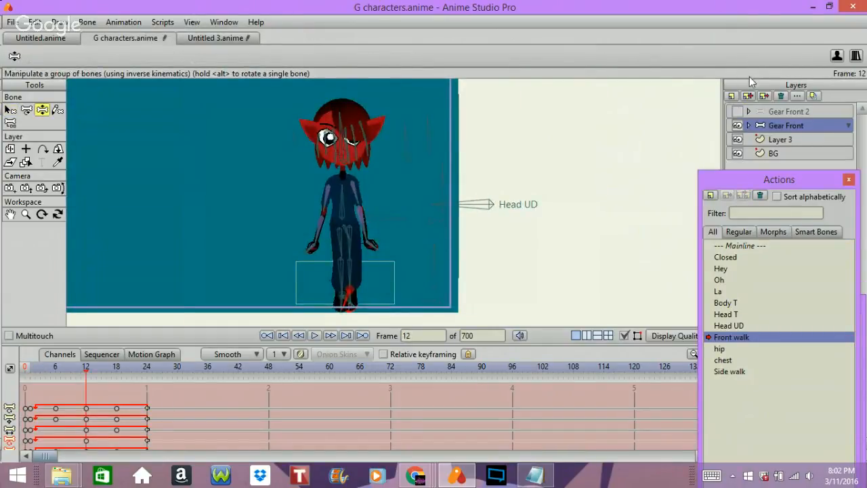
key(Left)
Step the Front walk action back to frame 1 and forward to frame 12 to examine the leg and body poses.
key(Left)
key(Left)
key(Left)
key(Left)
key(Left)
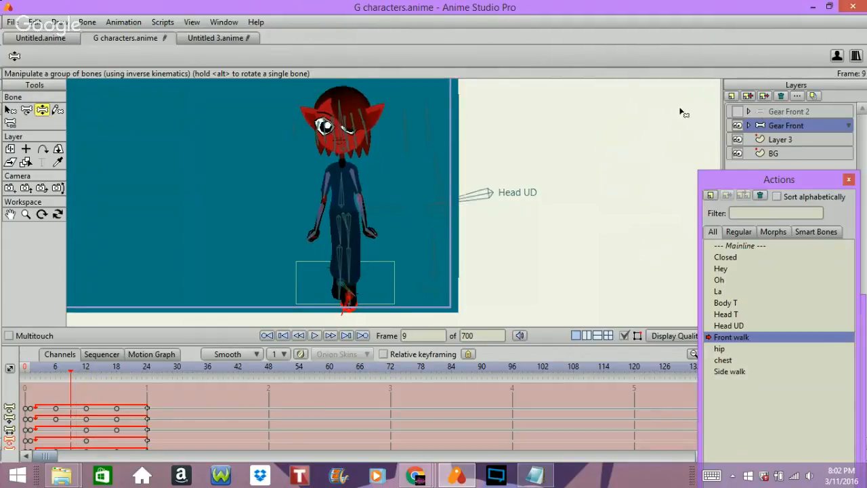
key(Left)
key(Left)
key(Left)
key(Left)
key(Left)
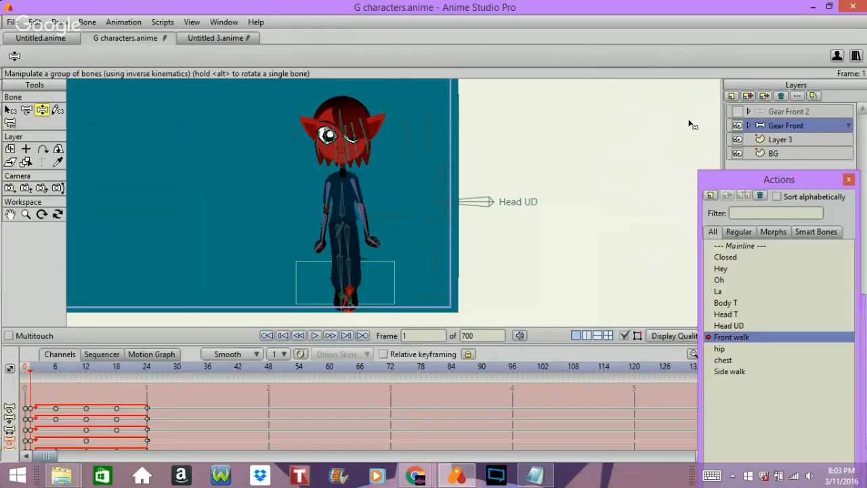
key(Right)
key(Right)
key(Right)
key(Right)
key(Right)
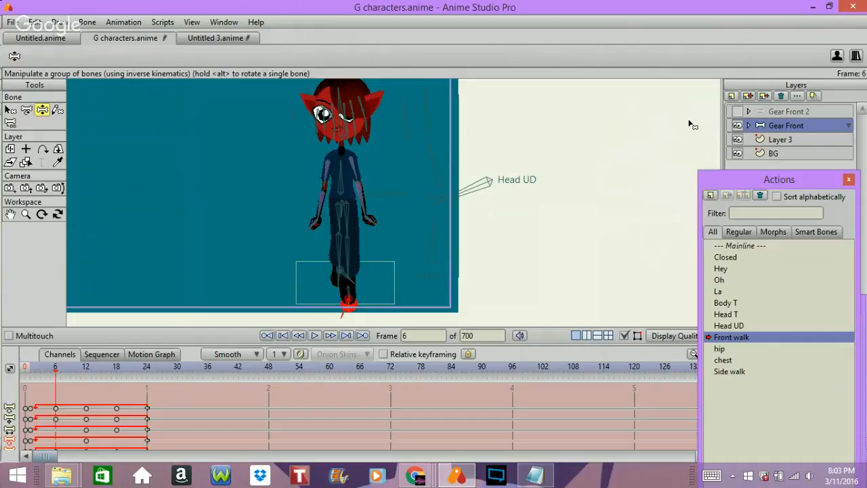
key(Right)
key(Right)
key(Right)
key(Right)
key(Right)
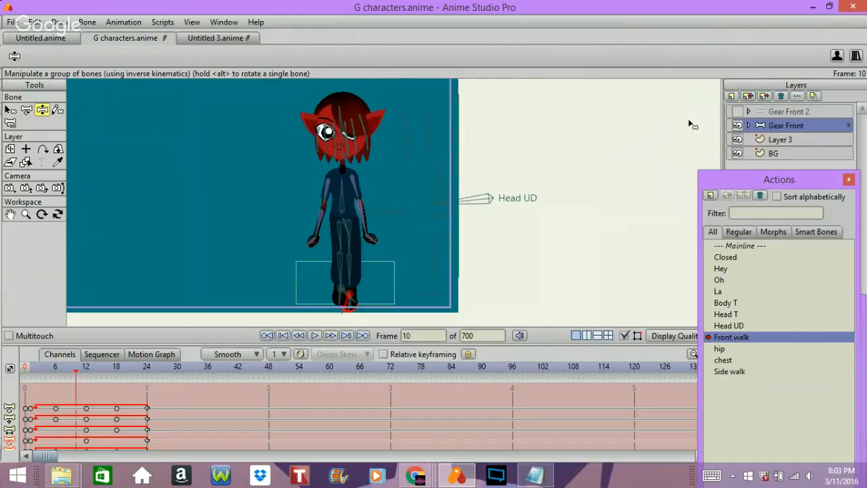
key(Right)
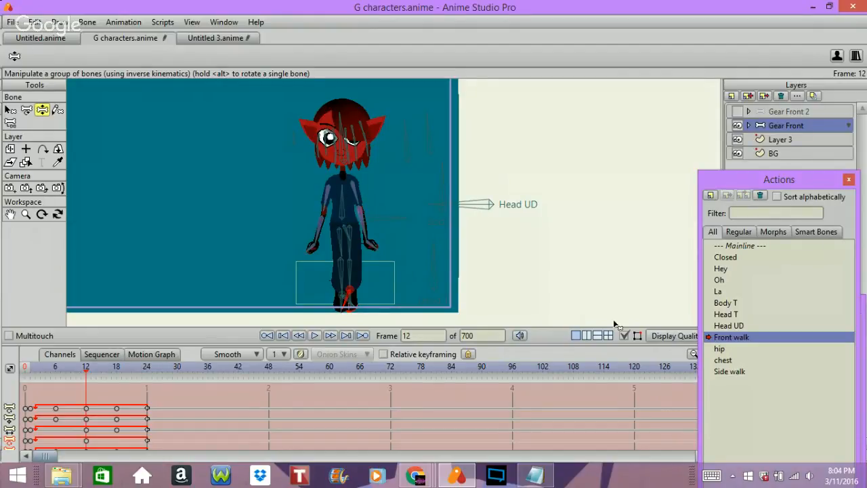
Hide the bone overlay and play back the Front walk action several times to review the cycle.
click(623, 336)
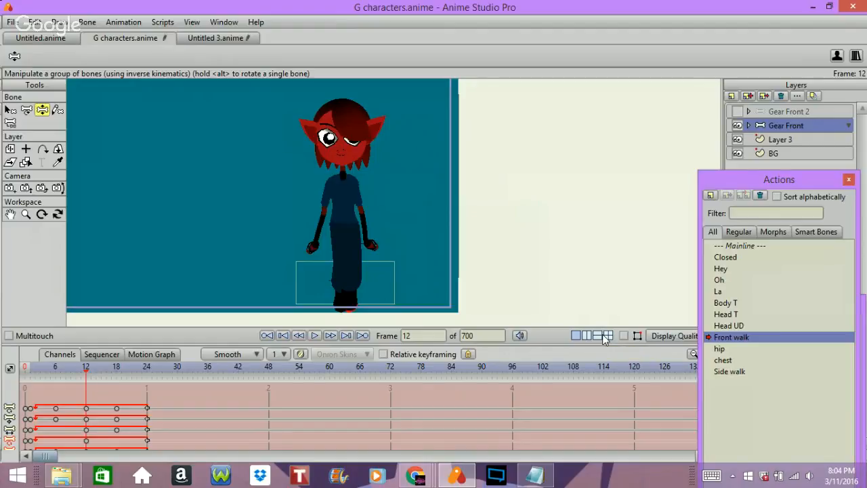
key(space)
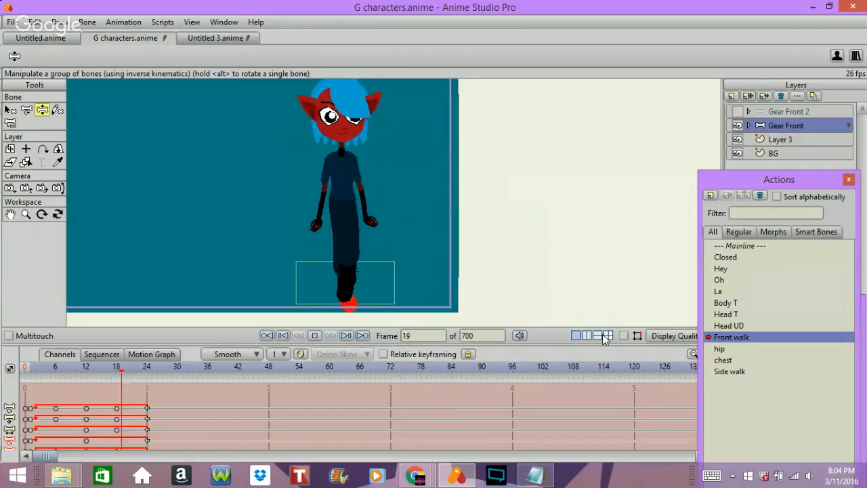
key(space)
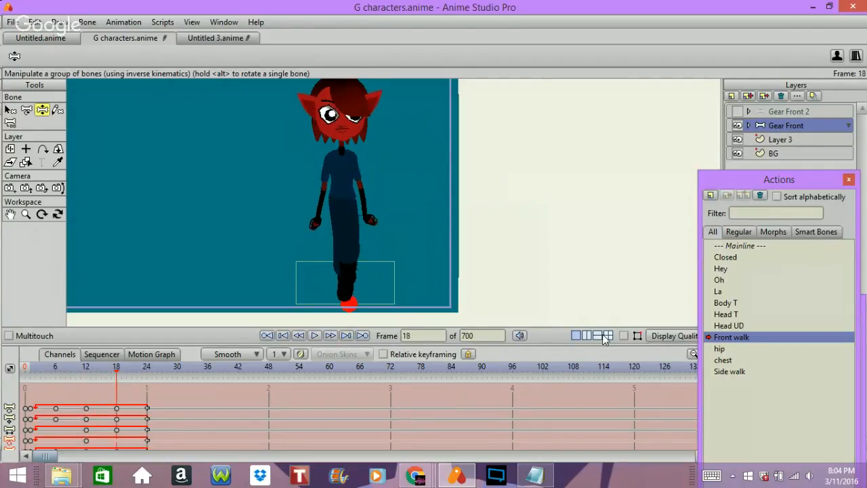
key(space)
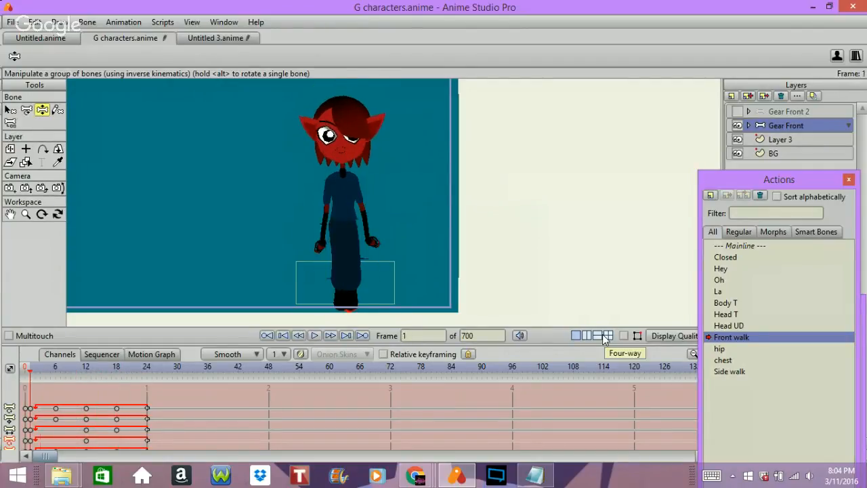
key(space)
key(Right)
key(Right)
key(Right)
key(Right)
key(Right)
key(Right)
key(Right)
key(Right)
key(Right)
key(Right)
key(Right)
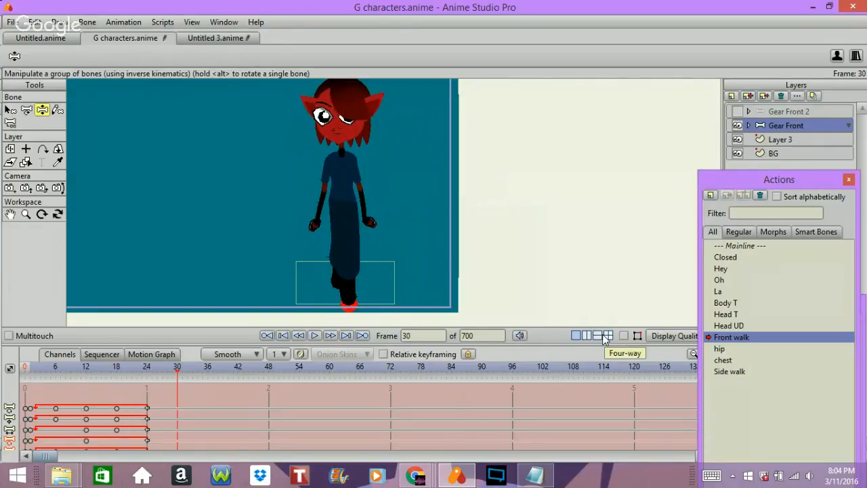
key(space)
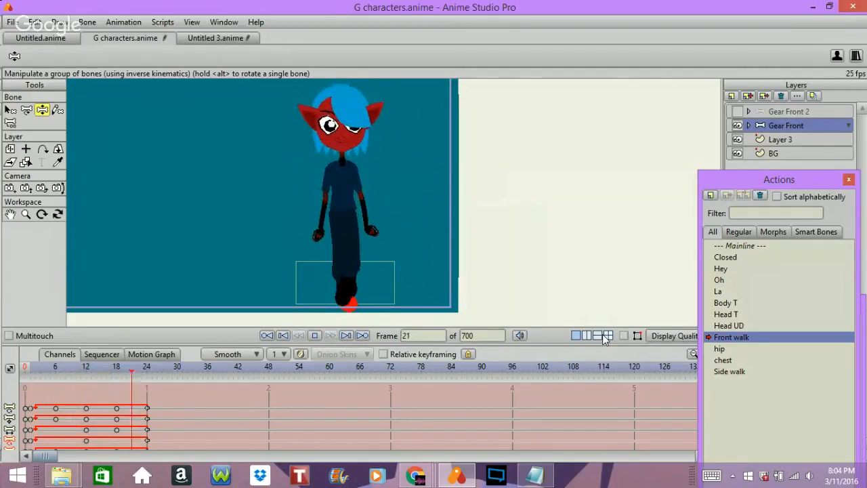
key(space)
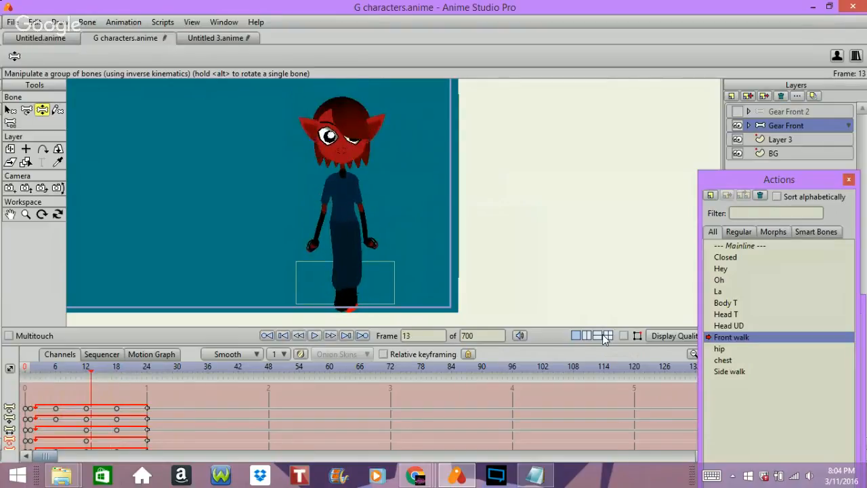
Step through the Front walk poses at frames 18 and 24 to examine the passing and contact positions.
key(ctrl+Left)
key(ctrl+Right)
key(ctrl+Right)
key(ctrl+Right)
key(ctrl+Right)
key(ctrl+Right)
key(ctrl+Right)
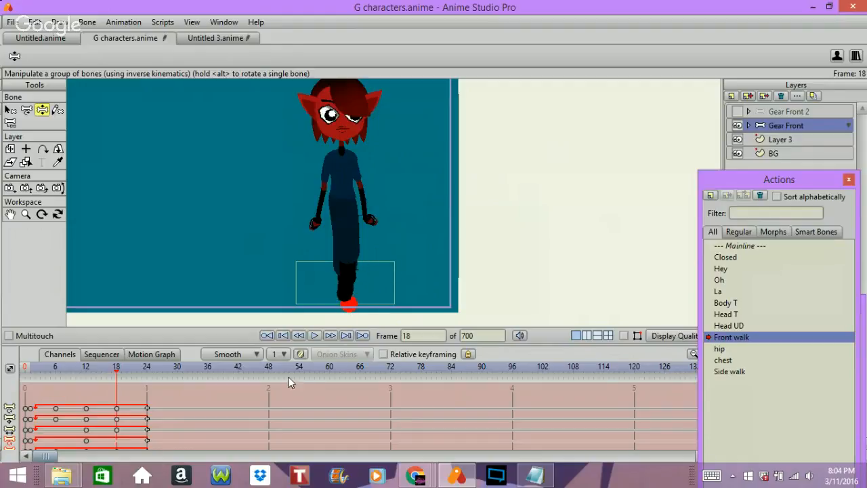
key(Right)
key(Right)
key(Right)
key(Right)
key(Right)
key(Right)
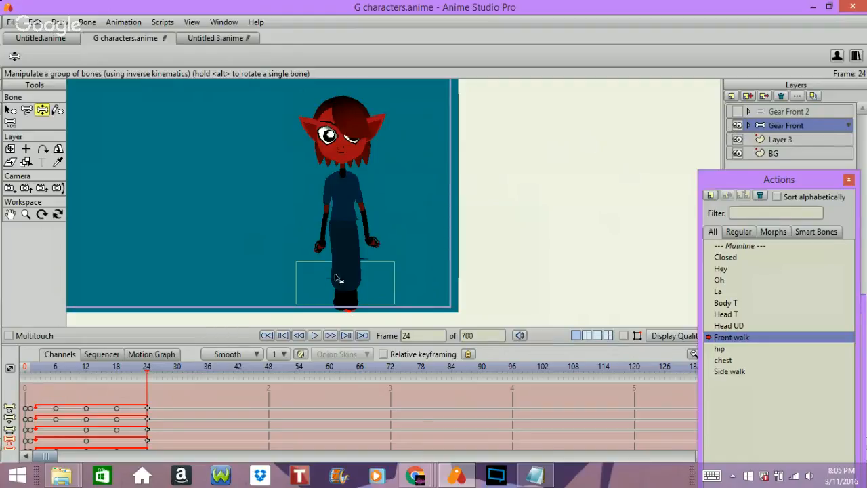
Replay and scrub the Front walk action to examine the up-and-down body movement and foot placement, ending at frame 0.
key(space)
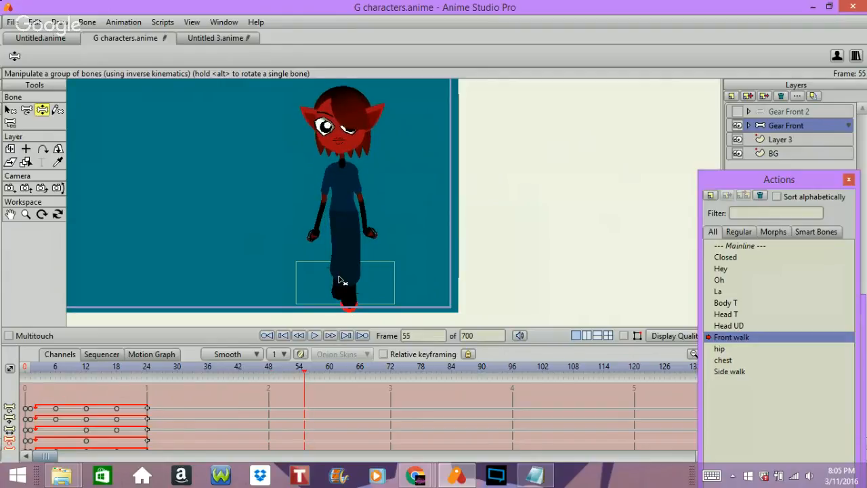
key(Left)
key(Left)
key(Left)
key(Left)
key(Left)
key(Left)
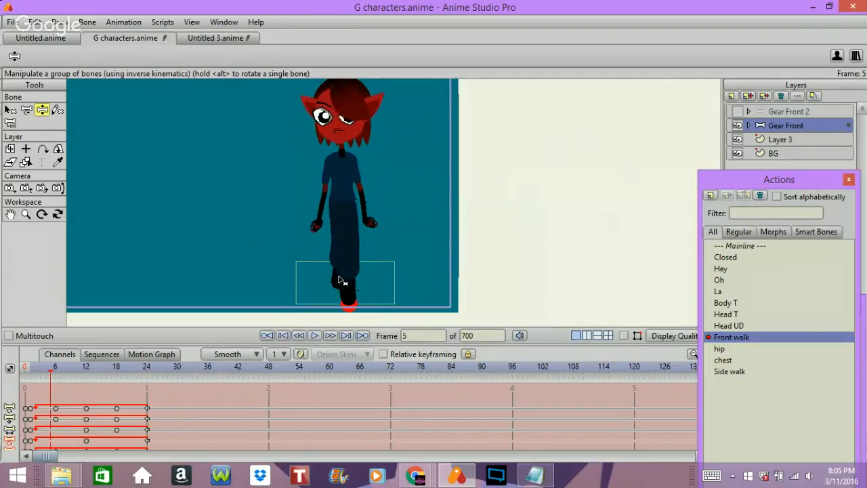
key(Right)
key(Right)
key(Right)
key(Right)
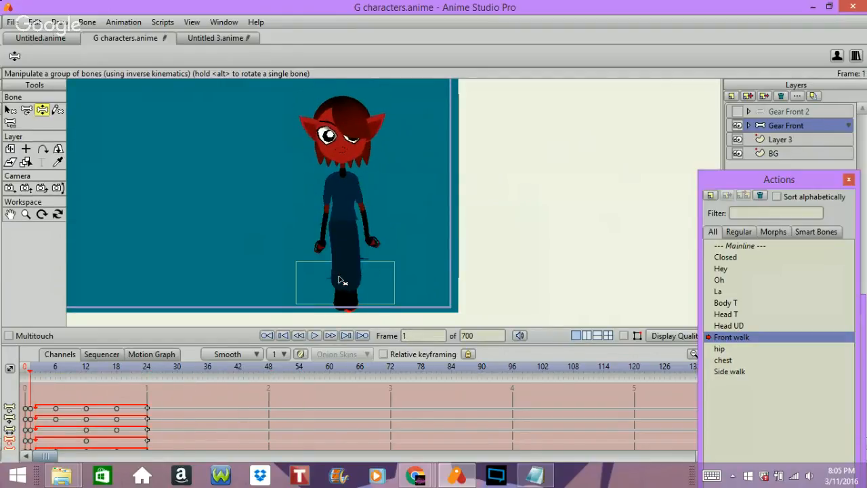
key(Right)
key(Right)
key(Right)
key(Right)
key(Right)
key(Right)
key(Right)
key(Right)
key(Right)
key(Right)
key(Right)
key(Right)
key(Right)
key(Right)
key(Right)
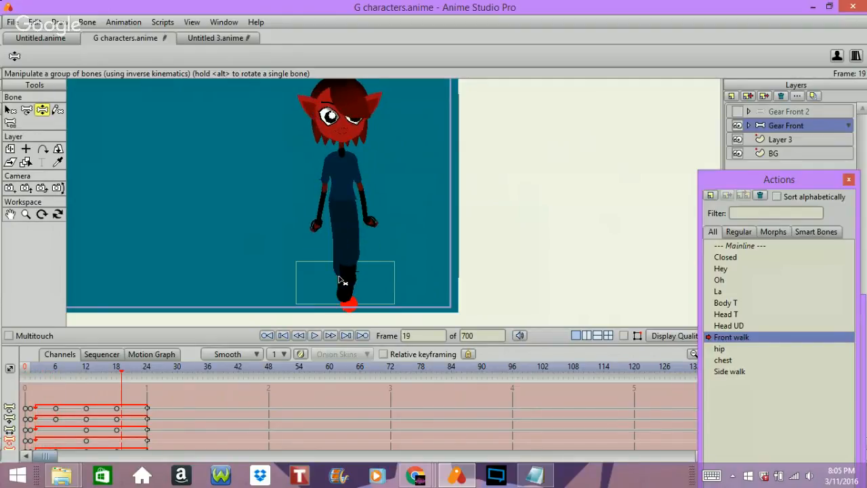
key(space)
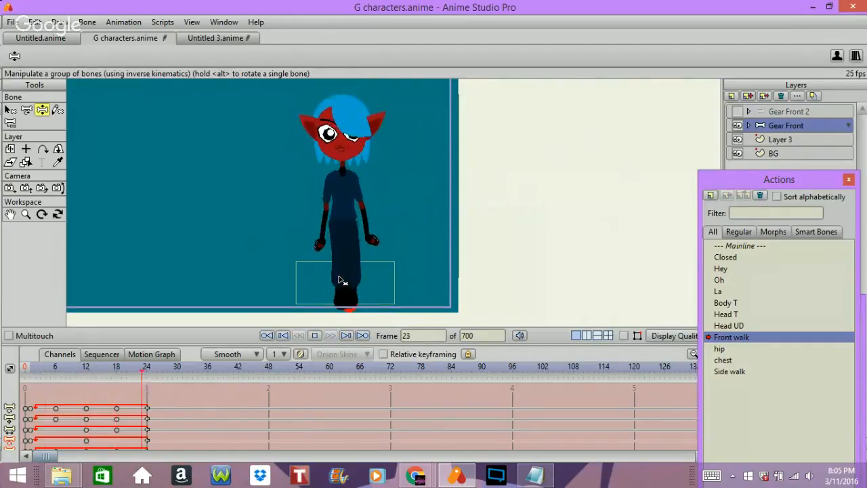
key(space)
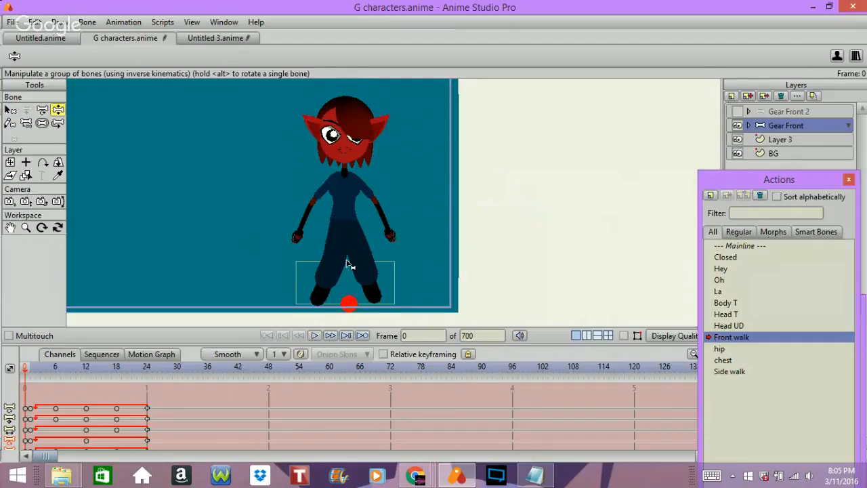
Select and show the Gear Front 2 layer, enlarge the timeline, and hide Layer 3 and Gear Front at frame 1.
click(802, 114)
click(737, 111)
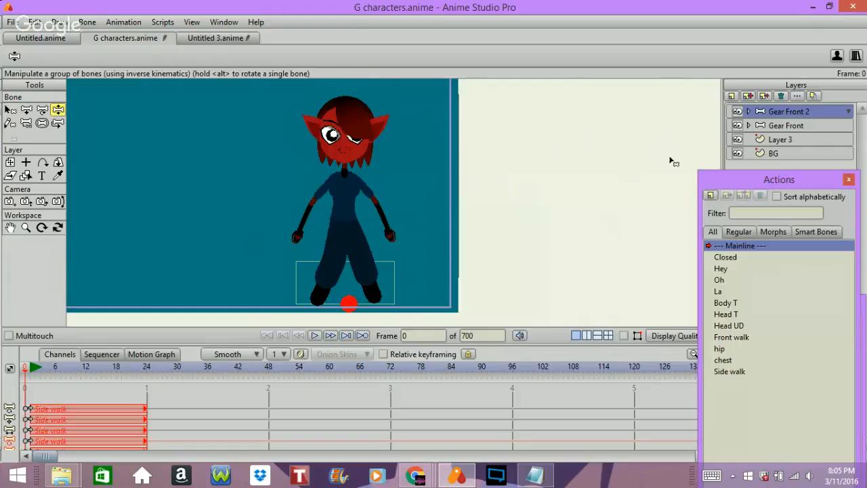
click(738, 139)
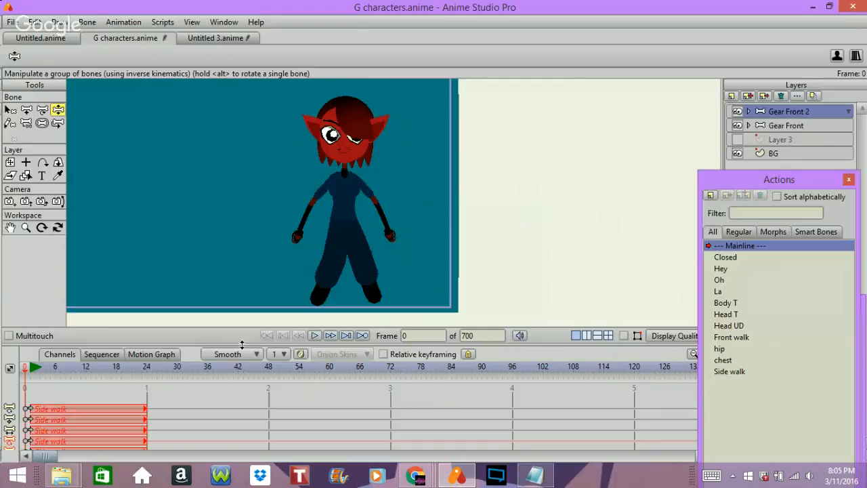
drag(202, 344, 168, 226)
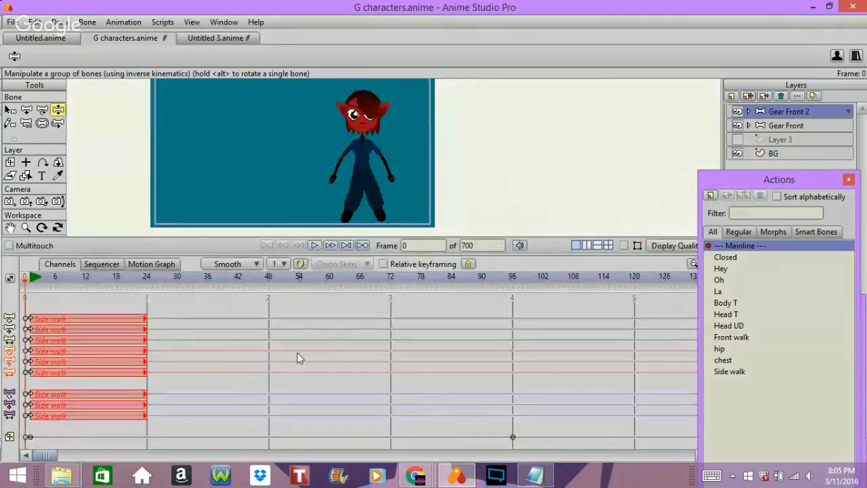
key(ctrl+Right)
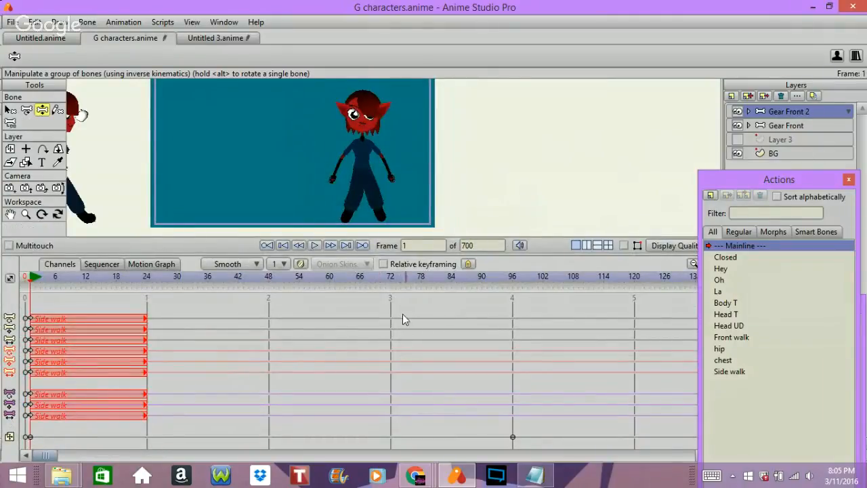
click(736, 126)
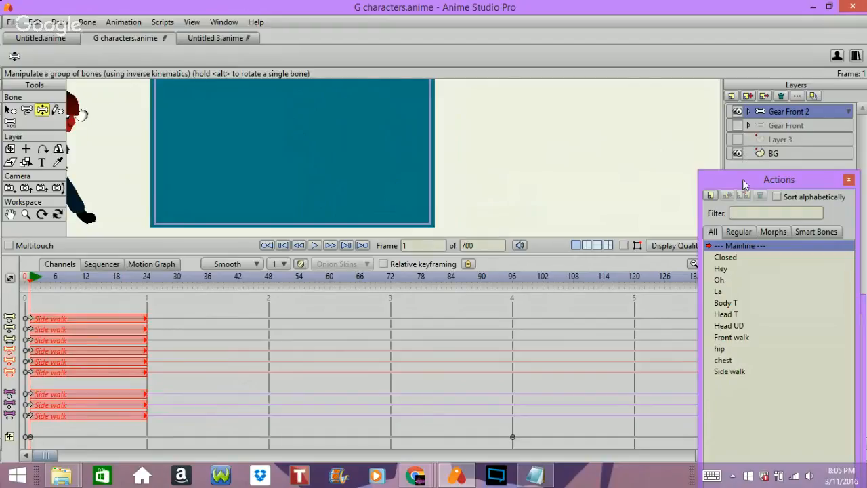
Play back Gear Front 2 on the mainline and return to frame 1 to review the side walk.
key(space)
key(Left)
key(Left)
key(Left)
key(Left)
key(Left)
key(Left)
key(Left)
key(Left)
key(Left)
Try to move the Gear Front 2 layer at frame 1 with Transform Layer, and undo the move.
click(10, 149)
drag(239, 138, 197, 145)
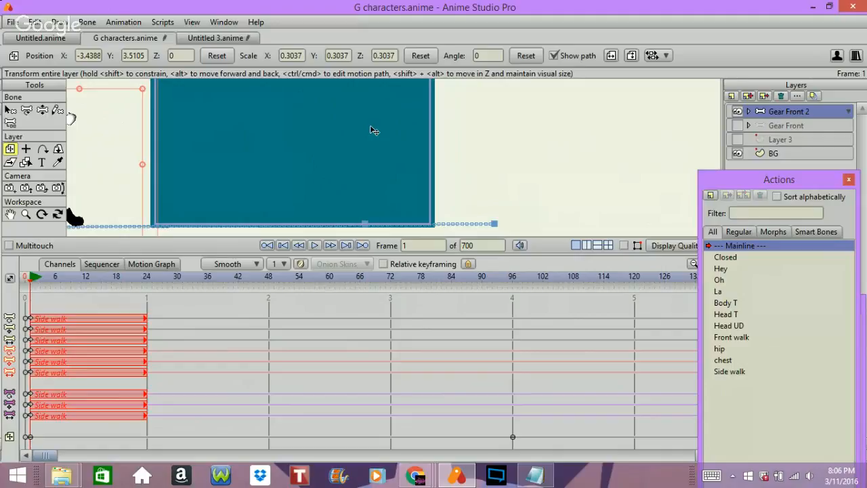
key(ctrl+z)
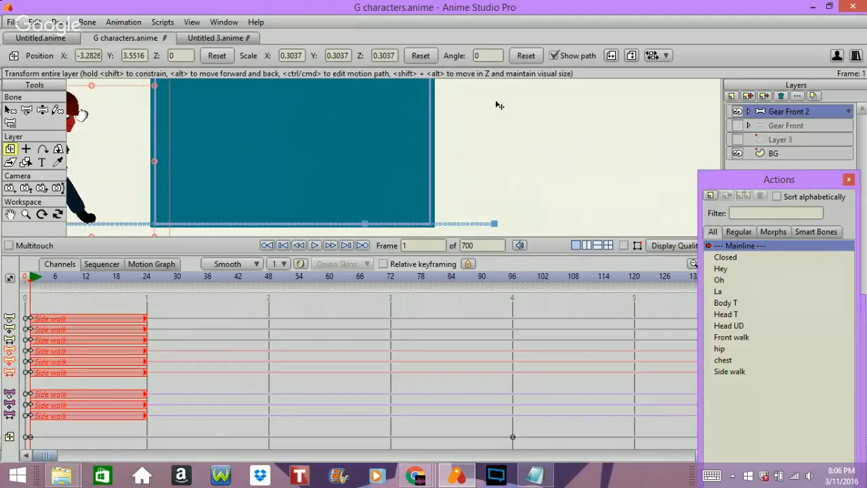
Go to frame 96 and check the interpolation setting of the layer transform keyframe at frame 1.
click(512, 276)
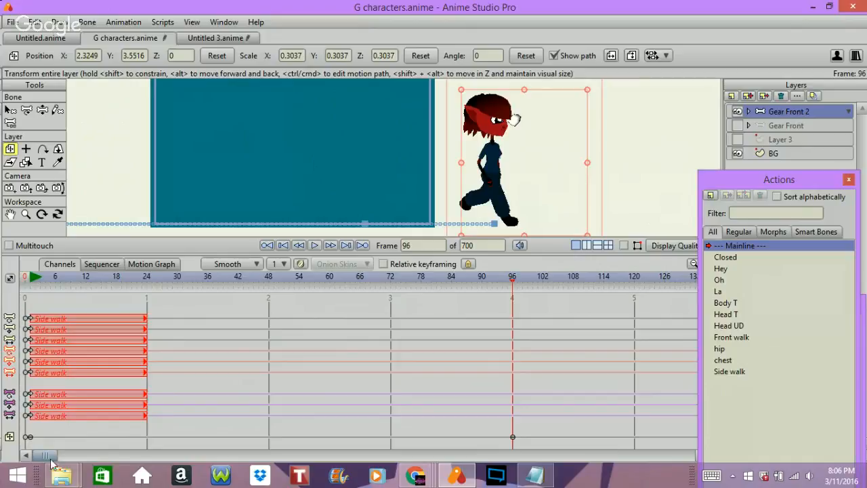
click(30, 437)
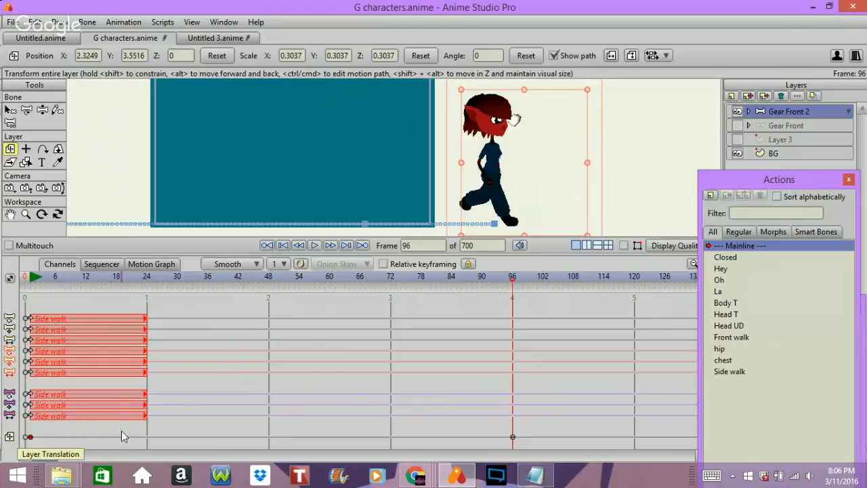
right_click(29, 437)
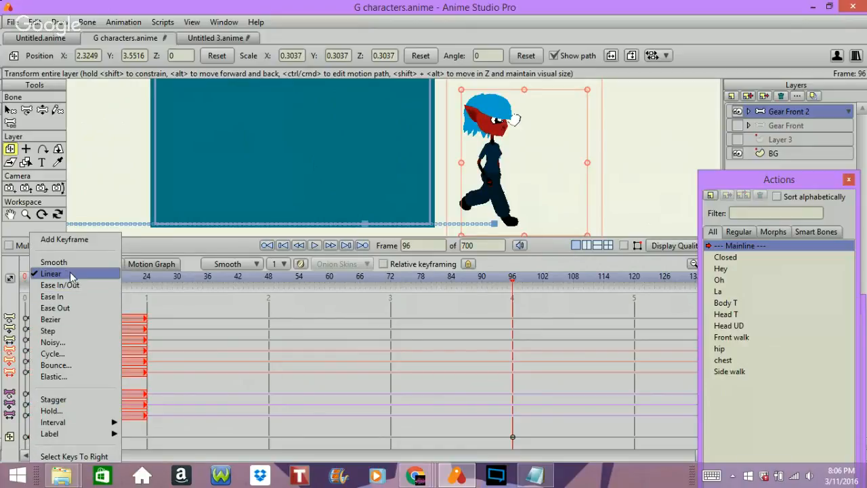
click(550, 239)
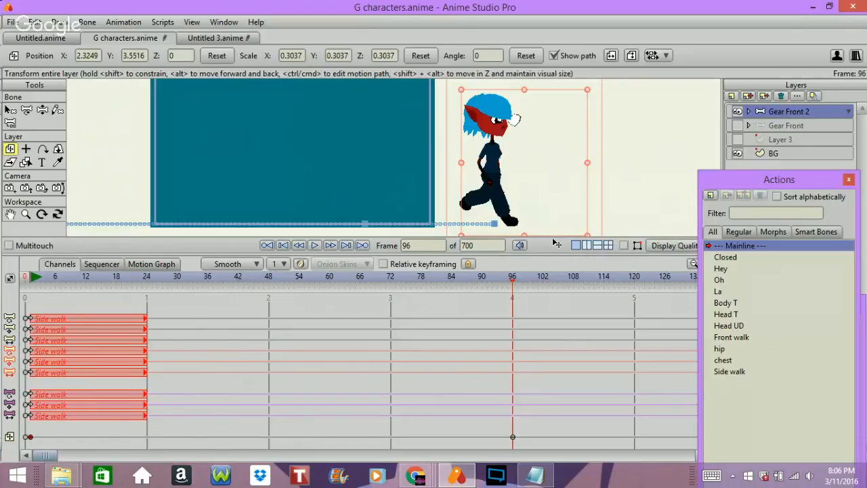
Scrub and play back Gear Front 2's side walk across the scene between frames 96 and 13 to examine foot contact along the path.
key(Left)
key(Left)
key(Left)
key(Left)
key(Left)
key(Left)
key(Left)
key(Left)
key(Left)
key(Left)
key(Left)
key(Left)
key(Left)
key(Left)
key(Left)
key(Left)
key(Left)
key(Left)
key(Left)
key(Left)
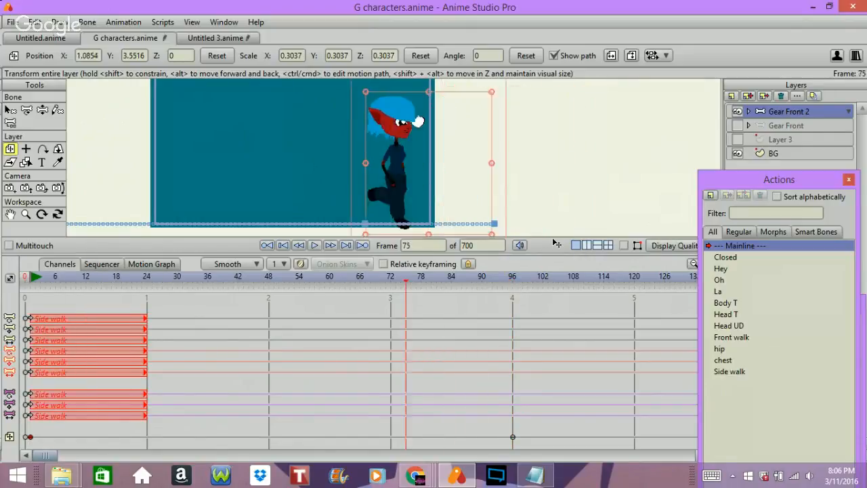
key(Left)
key(Left)
key(Left)
key(Left)
key(Left)
key(Left)
key(Left)
key(Left)
key(Left)
key(Left)
key(Left)
key(Left)
key(Left)
key(Left)
key(Left)
key(Left)
key(Left)
key(Left)
key(Left)
key(Left)
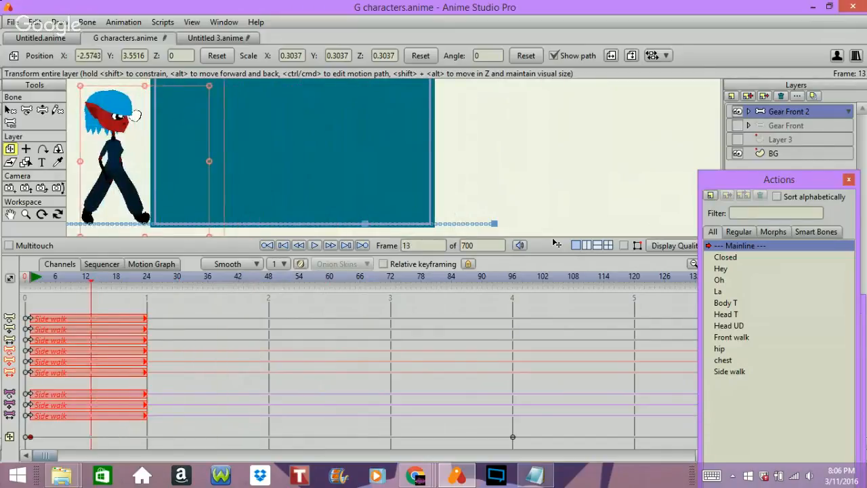
key(space)
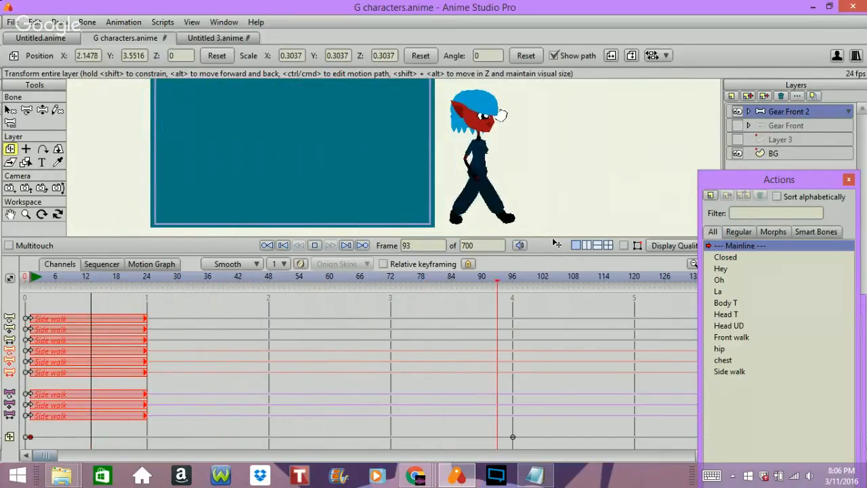
key(space)
key(Right)
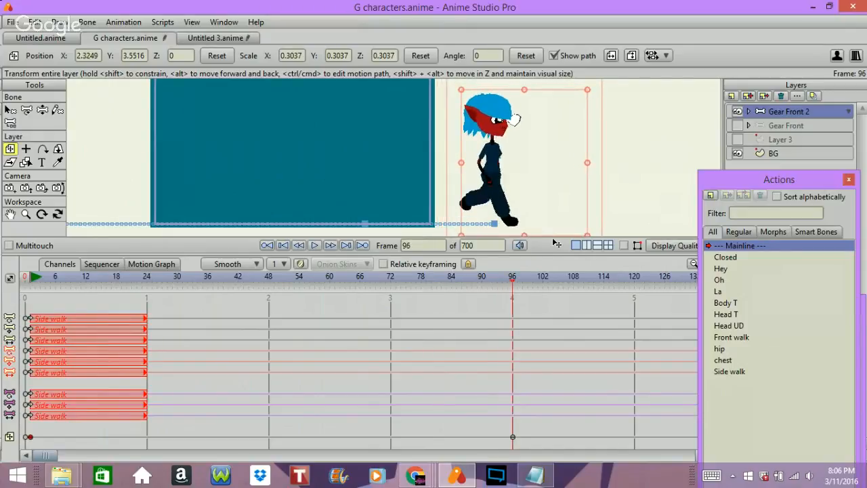
key(Left)
key(Left)
key(Left)
key(Left)
key(Left)
key(Left)
key(Left)
key(Left)
key(Left)
key(Left)
key(Left)
key(Left)
key(Left)
key(Left)
key(Left)
key(Left)
key(Left)
key(Left)
key(Left)
key(Left)
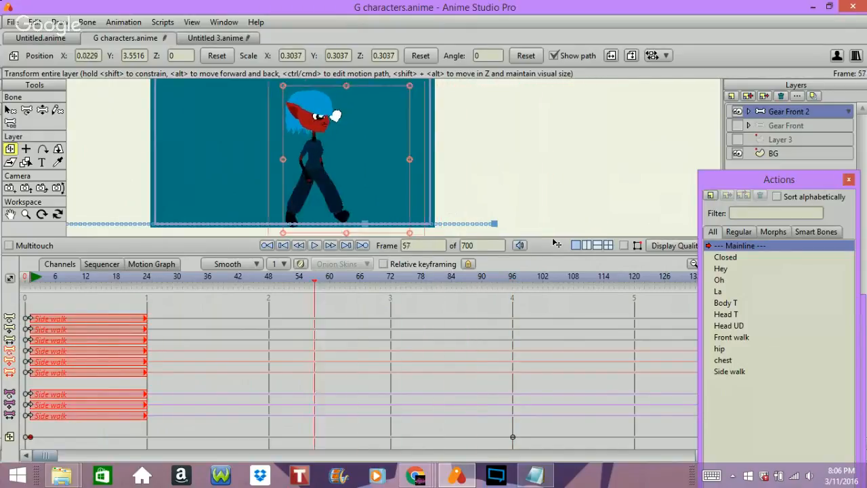
Advance through Gear Front 2's side walk up to frame 95 to examine how the feet travel across the scene.
key(Right)
key(Right)
key(Right)
key(Right)
key(Right)
key(Right)
key(Right)
key(Right)
key(Right)
key(Right)
key(Right)
key(Right)
key(Right)
key(Right)
key(Right)
key(Right)
key(Right)
key(Right)
key(Right)
key(Right)
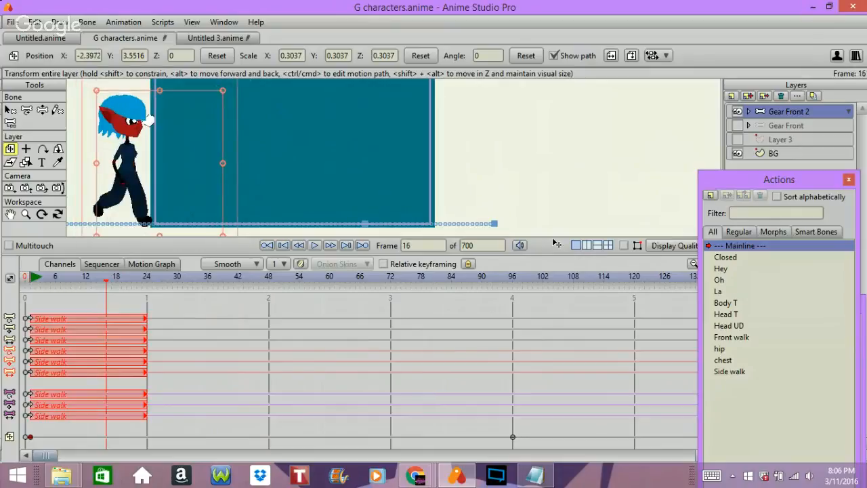
key(Right)
key(Right)
key(Right)
key(Right)
key(Right)
key(Right)
key(Right)
key(Right)
key(Right)
key(Right)
key(Right)
key(Right)
key(Right)
key(Right)
key(Right)
key(Right)
key(Right)
key(Right)
key(Right)
key(Right)
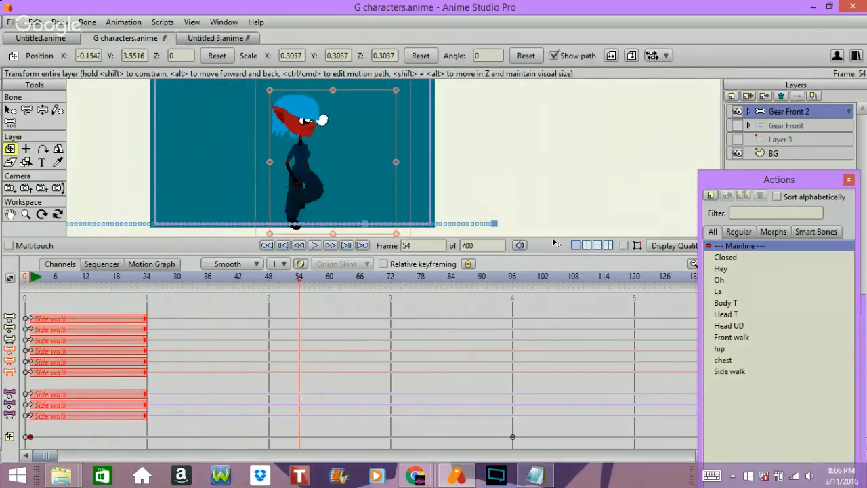
key(Right)
key(Right)
key(Right)
key(Right)
key(Right)
key(Right)
key(Right)
key(Right)
key(Right)
key(Right)
key(Right)
key(Right)
key(Right)
key(Right)
key(Right)
key(Right)
key(Right)
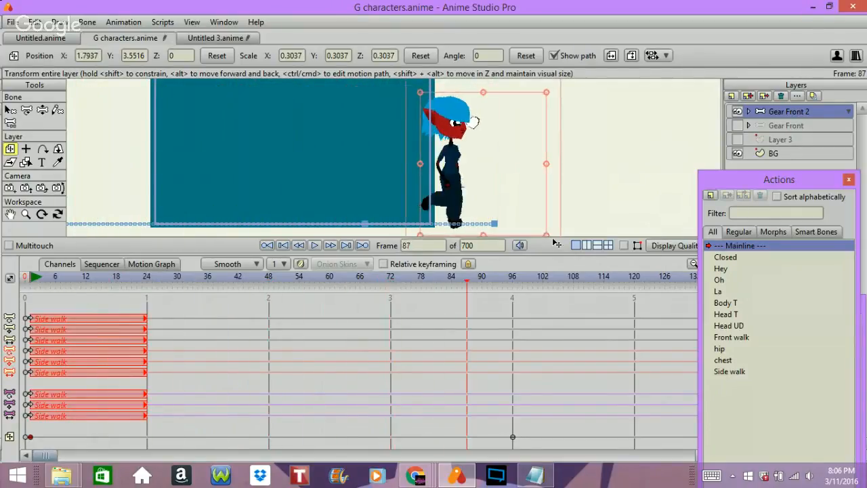
key(Right)
key(Right)
key(Right)
key(Right)
key(Right)
key(Right)
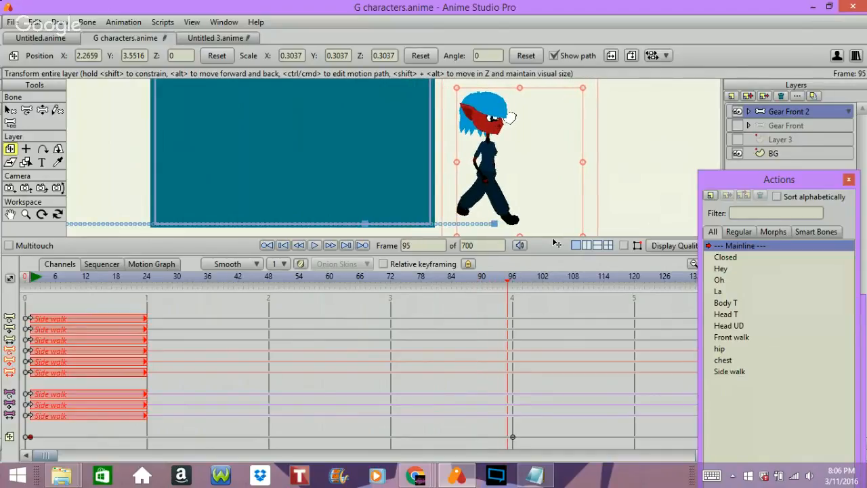
Go back through the side walk to frame 0, and advance to the walk's starting pose at frame 1.
key(Left)
key(Left)
key(Left)
key(Left)
key(Left)
key(Left)
key(Left)
key(Left)
key(Left)
key(Left)
key(Left)
key(Left)
key(Left)
key(Left)
key(Left)
key(Left)
key(Left)
key(Left)
key(Left)
key(Left)
key(Left)
key(Left)
key(Left)
key(Left)
key(Left)
key(Left)
key(Left)
key(Left)
key(Left)
key(Left)
key(Left)
key(Left)
key(Left)
key(Left)
key(Left)
key(Left)
key(Left)
key(Left)
key(Left)
key(Left)
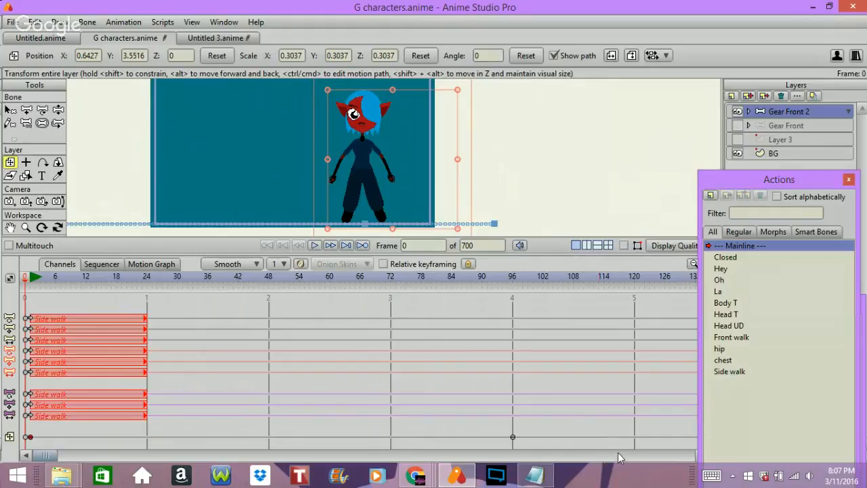
key(Right)
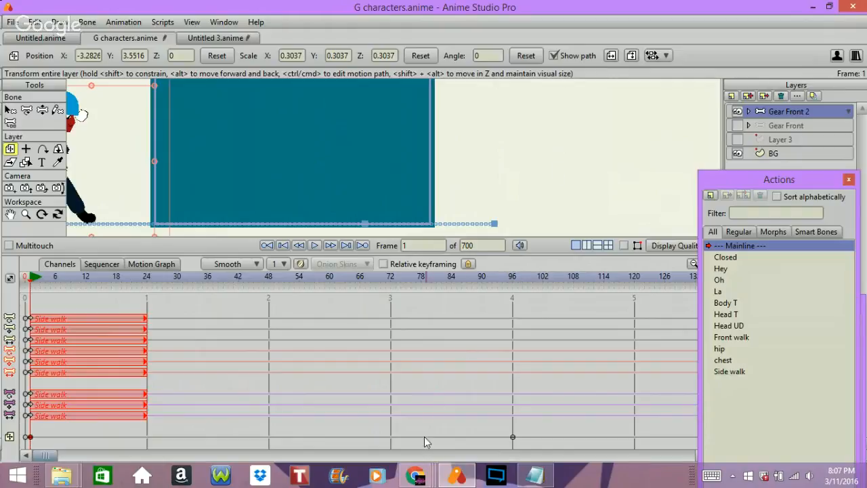
Switch to YouTube's Comments page in Chrome, read the notification about the Dark Horse Miku Hatsune Cover comment, and return to Anime Studio Pro.
click(415, 476)
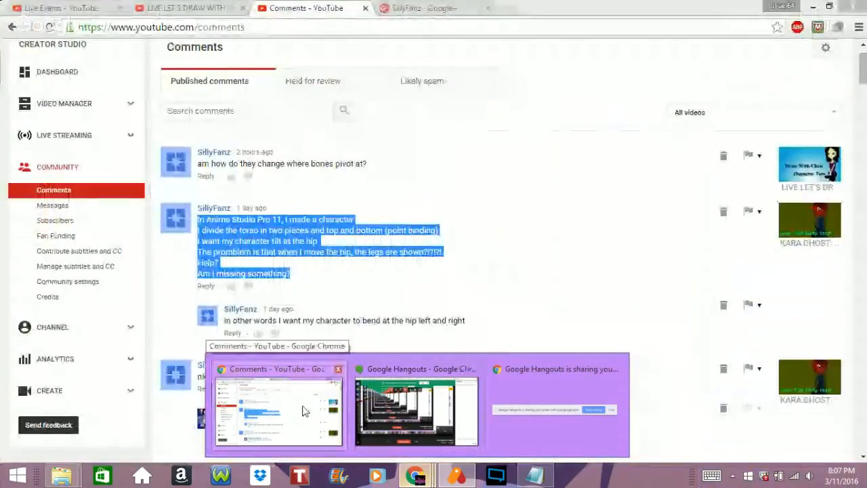
click(307, 411)
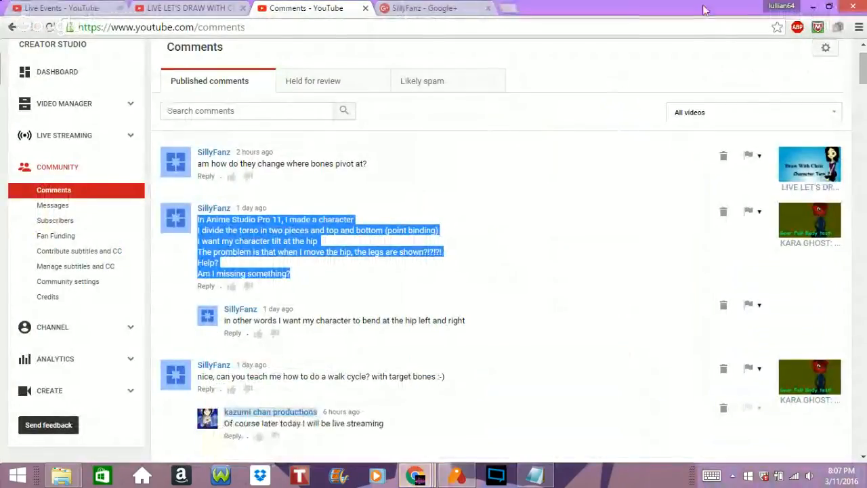
scroll(319, 122, up, 1)
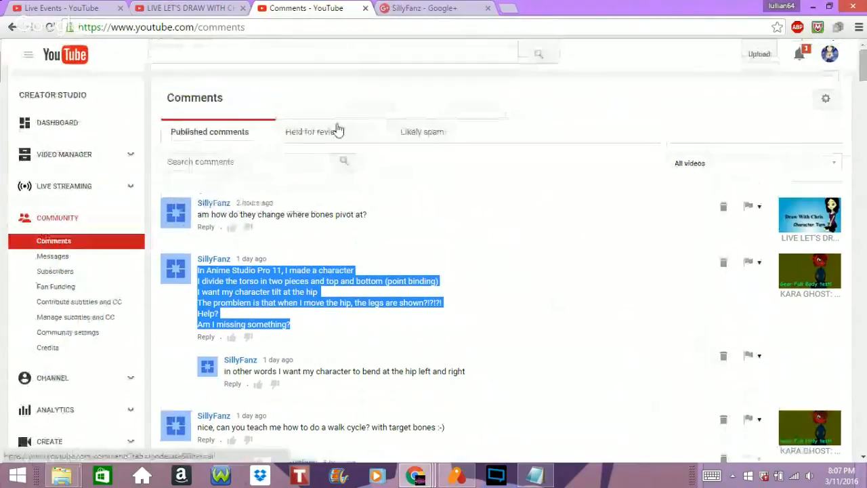
click(798, 55)
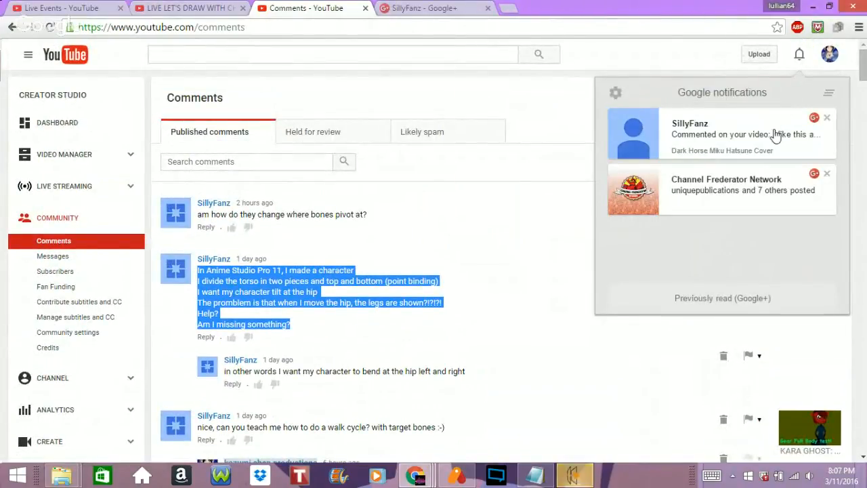
click(774, 130)
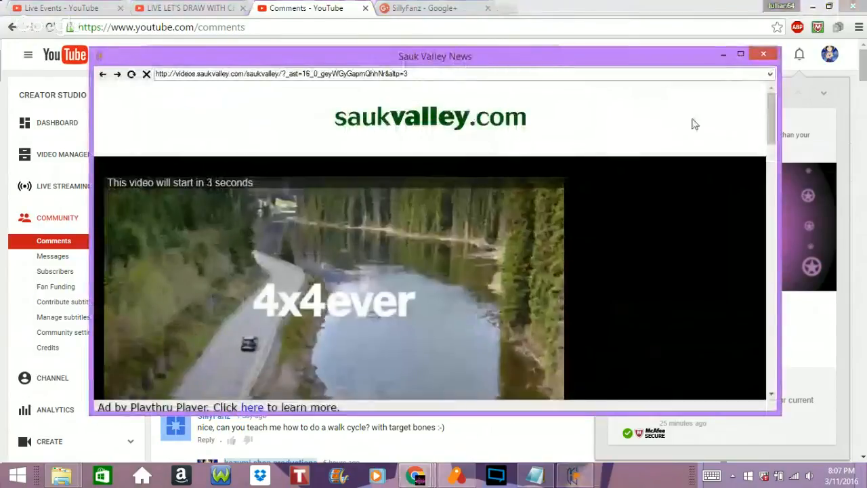
click(764, 54)
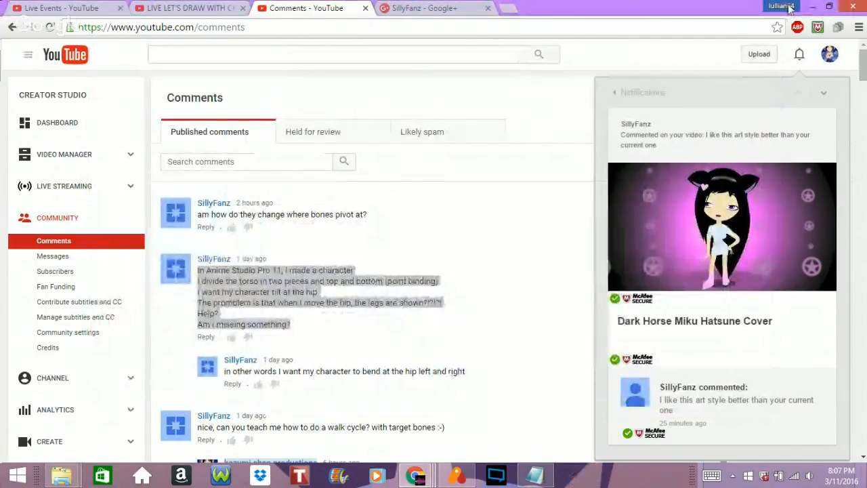
click(812, 6)
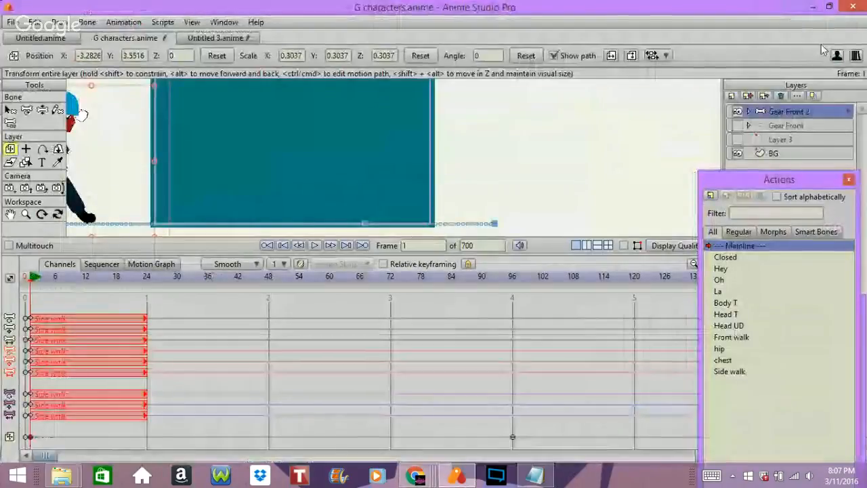
Play back the side walk from frame 1, and stop the playback at frame 0.
key(space)
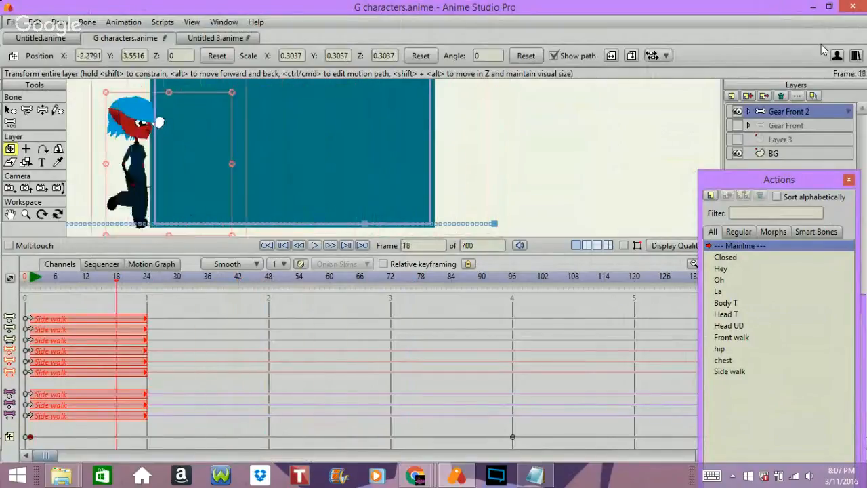
key(space)
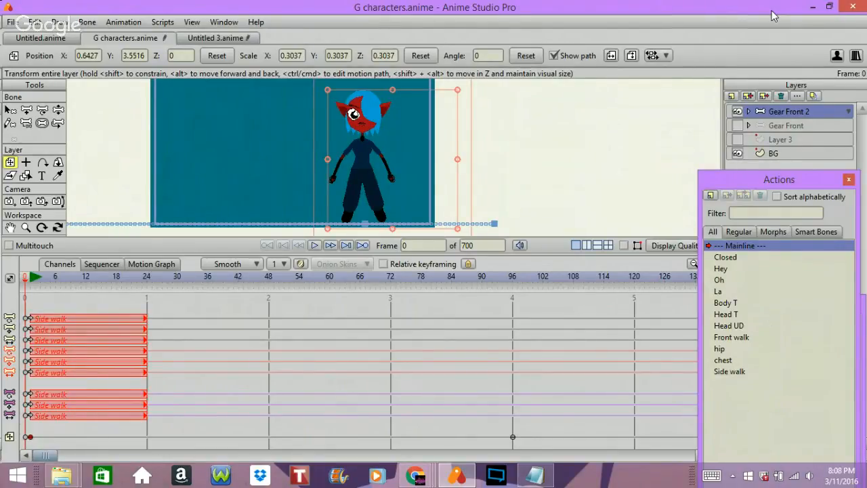
Switch to YouTube in Chrome, play the Walk Cycles Contact and Passes video from the Creator Studio dashboard, and return to Anime Studio Pro.
mouse_move(439, 463)
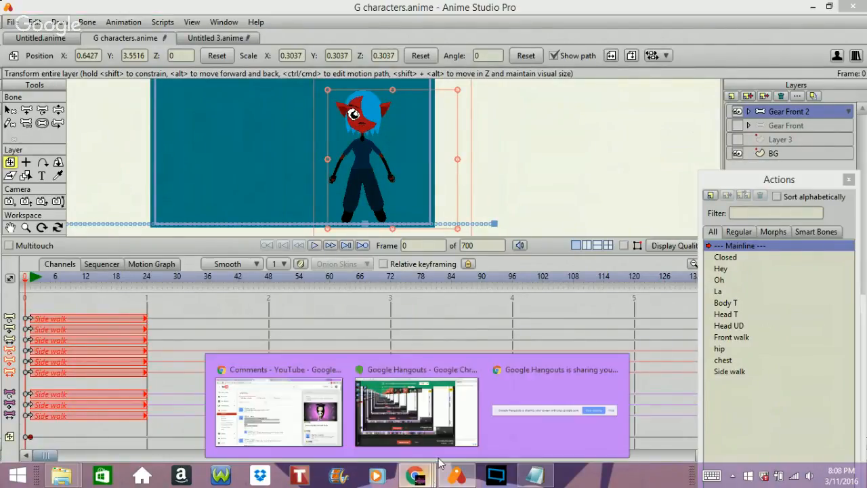
click(292, 408)
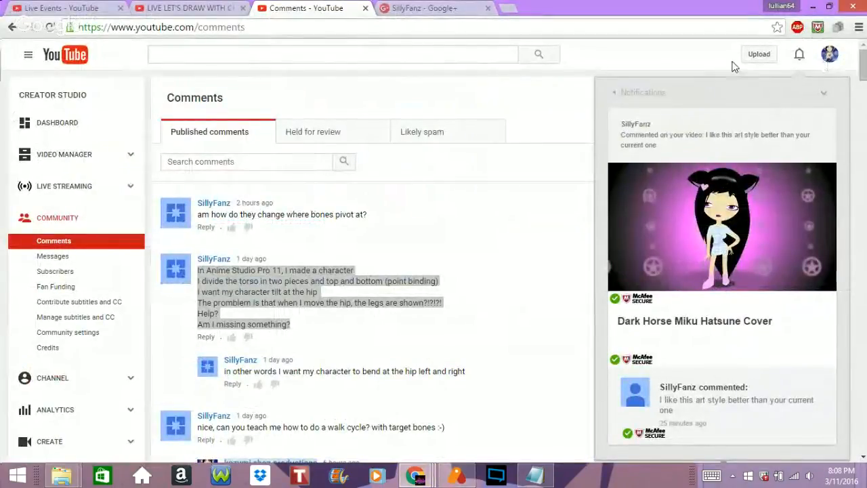
click(830, 54)
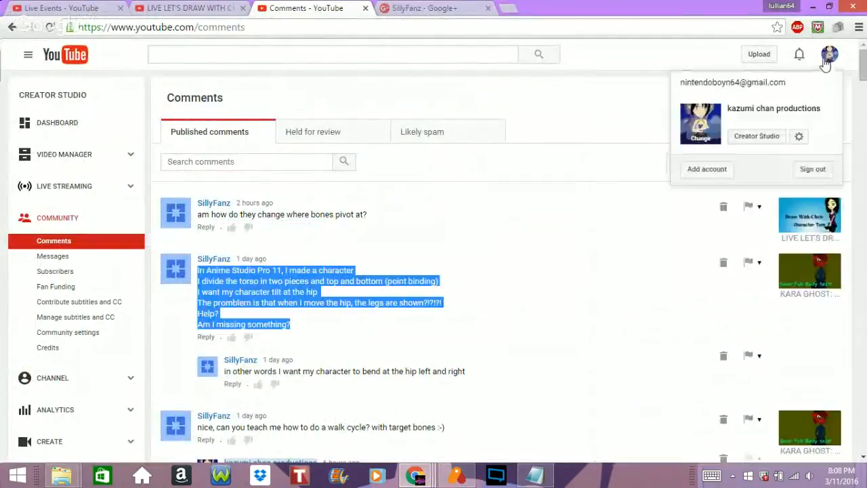
click(742, 142)
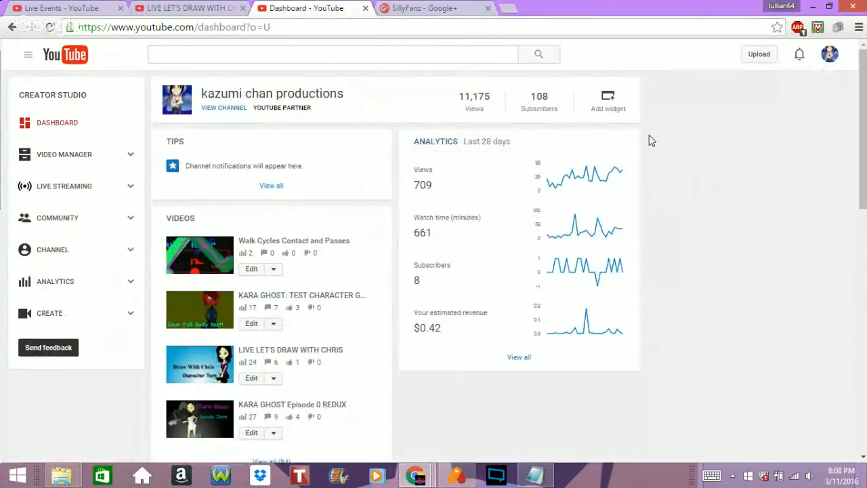
scroll(652, 139, down, 1)
scroll(613, 133, down, 1)
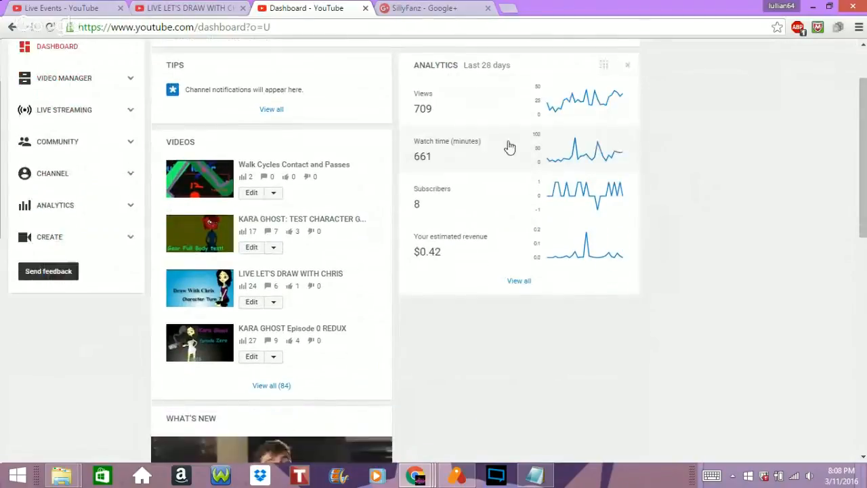
click(302, 166)
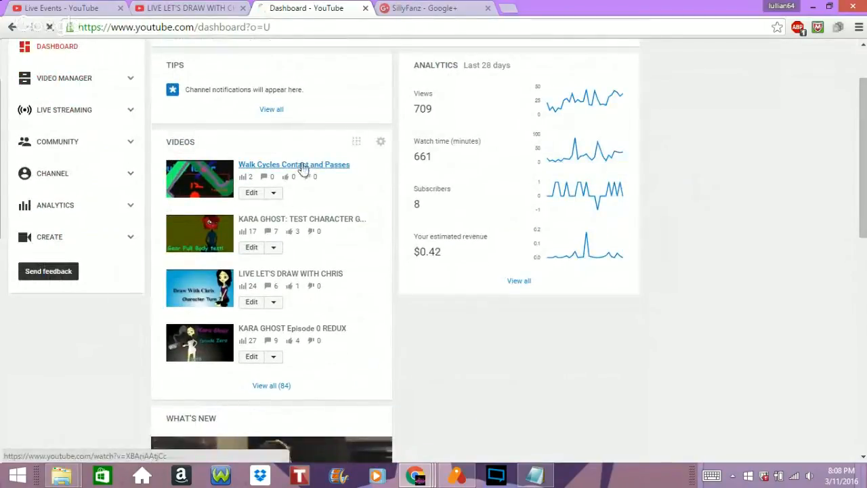
click(224, 179)
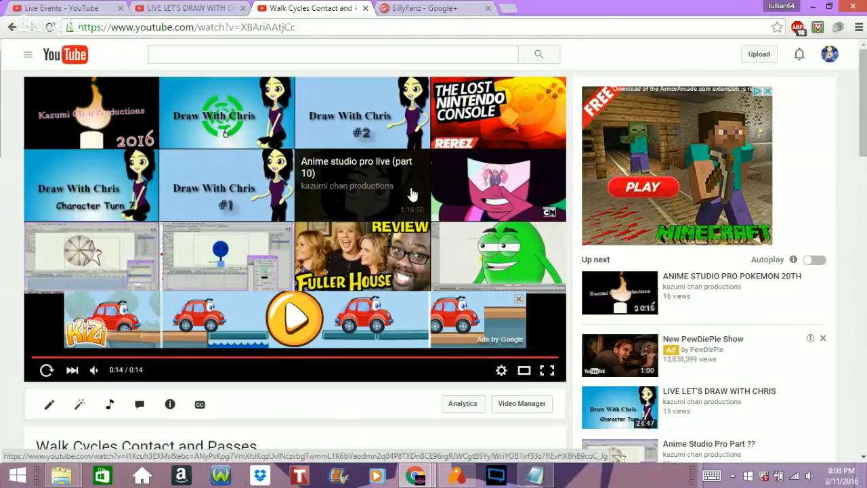
click(809, 7)
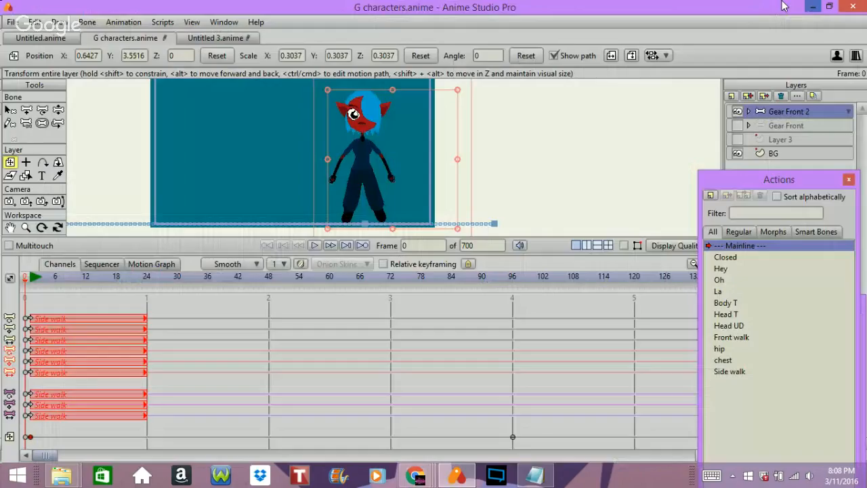
Make Layer 3, the box under the character's feet, visible.
click(736, 141)
click(739, 141)
click(738, 141)
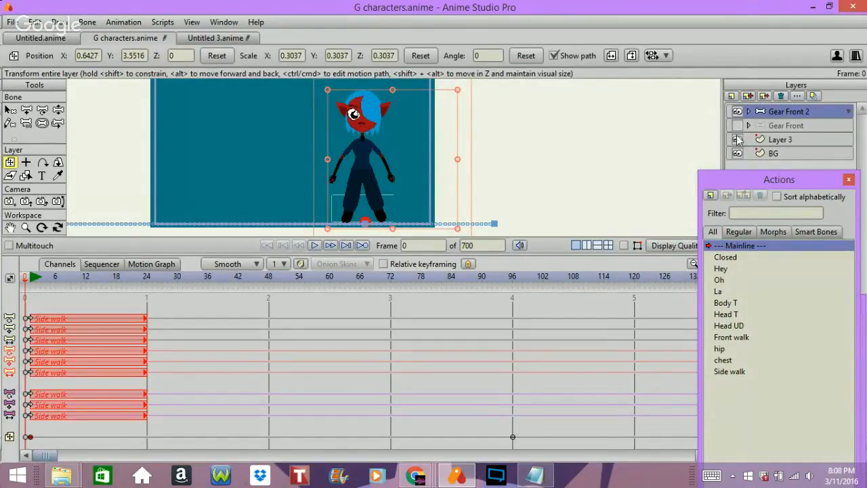
click(737, 142)
click(737, 140)
Switch to the tut cycle notes in Notepad and read through the walk cycle lesson's steps 1 to 5.
click(536, 475)
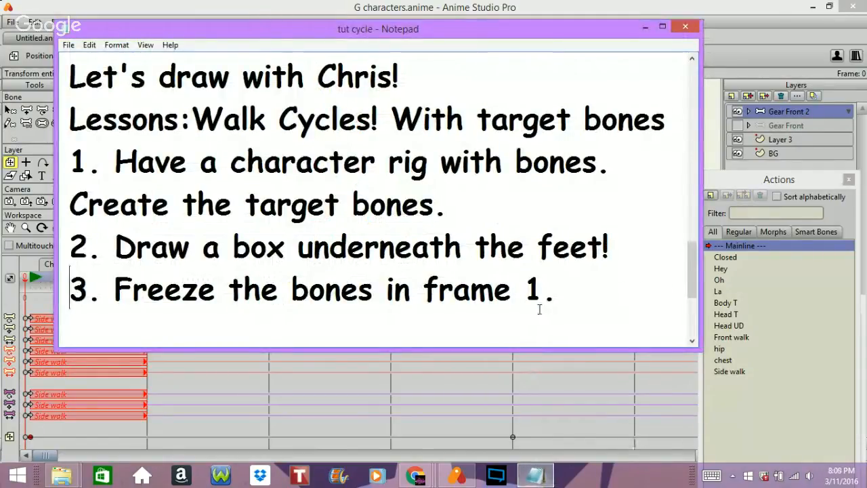
key(Down)
key(Down)
key(Down)
key(Down)
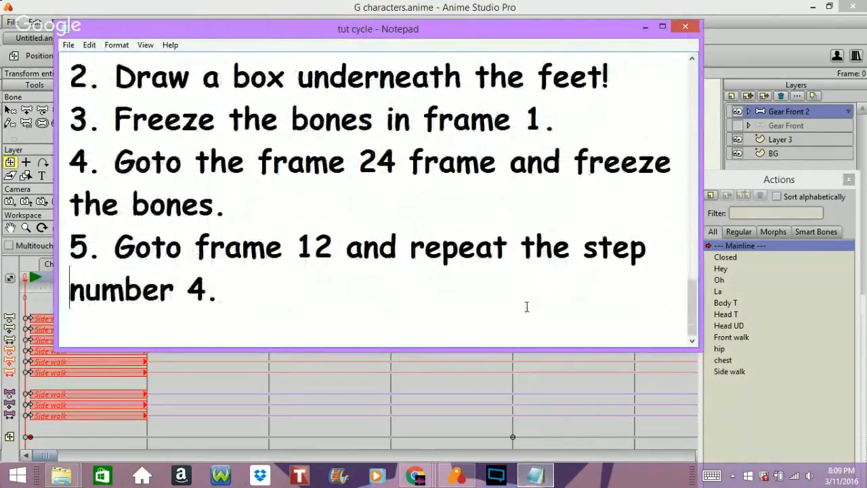
key(Up)
key(Up)
key(Up)
key(Up)
key(Up)
key(Up)
key(Up)
key(Up)
key(Up)
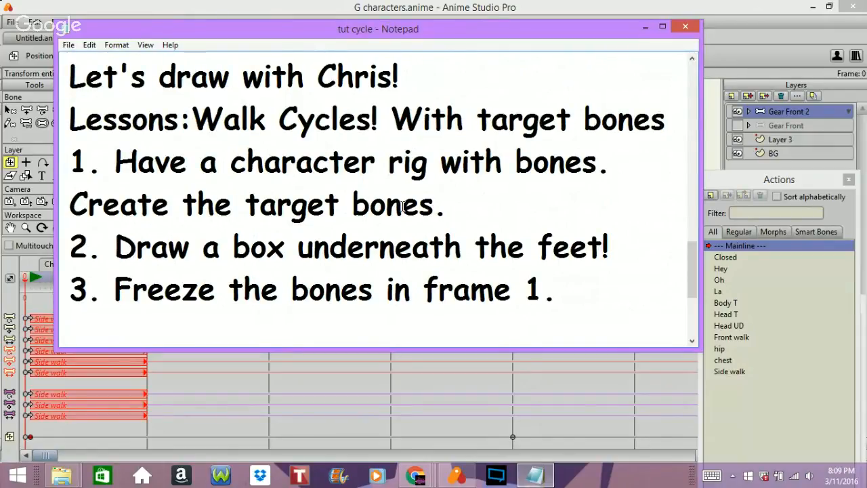
Review the walk cycle lesson from its title, and select the text from the Lessons line through step 5.
key(Up)
key(Up)
key(Down)
key(Down)
key(Down)
key(Down)
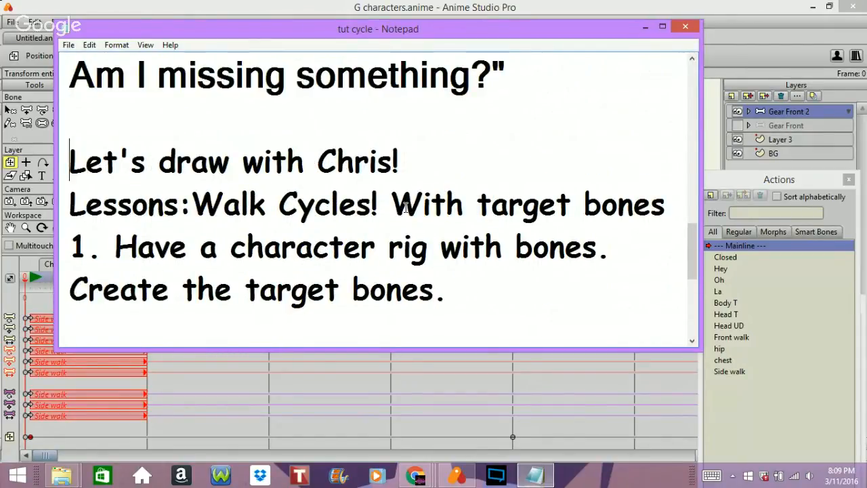
key(Down)
key(Down)
key(Down)
key(Down)
key(Down)
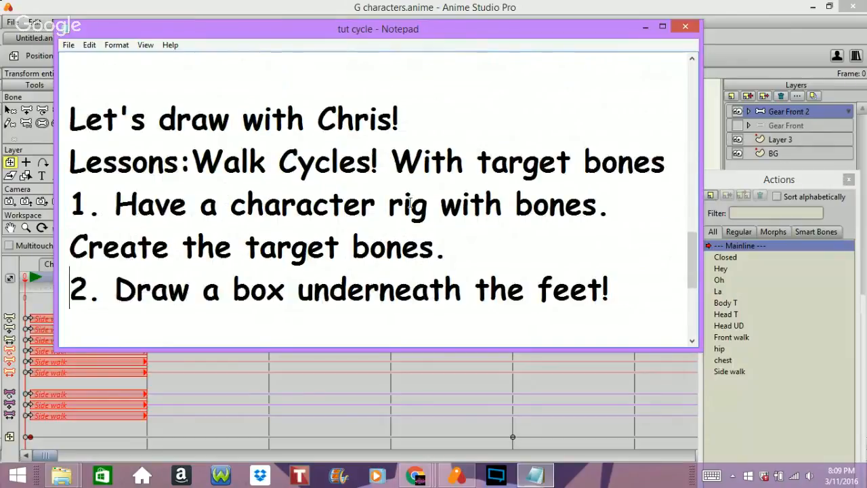
key(Up)
key(Up)
key(Up)
key(Up)
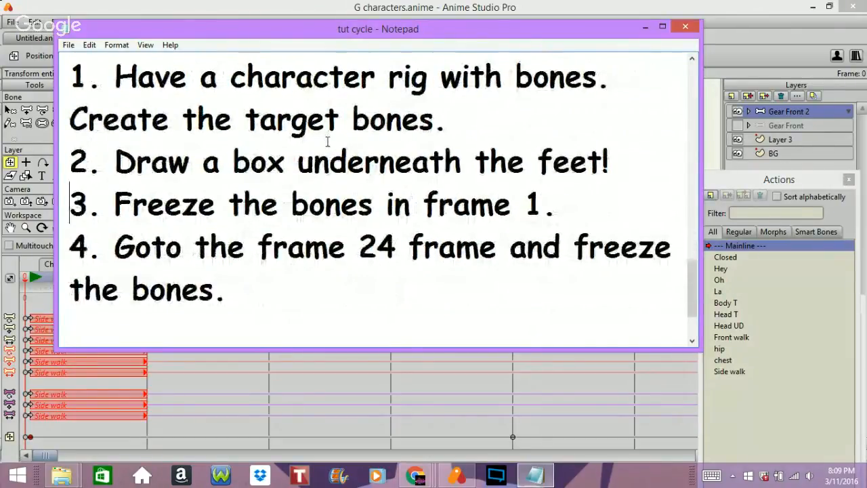
key(Up)
key(Up)
key(Up)
key(Up)
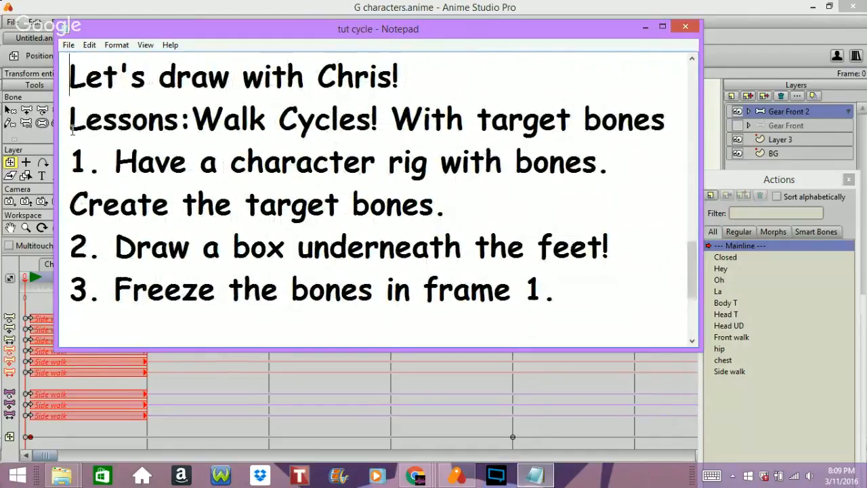
drag(63, 122, 590, 335)
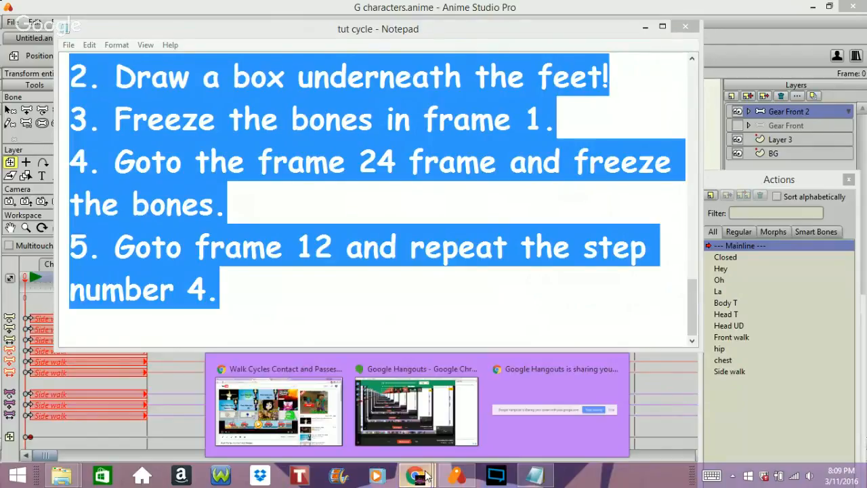
Switch to the Google Hangouts window and stop the screen sharing.
click(402, 429)
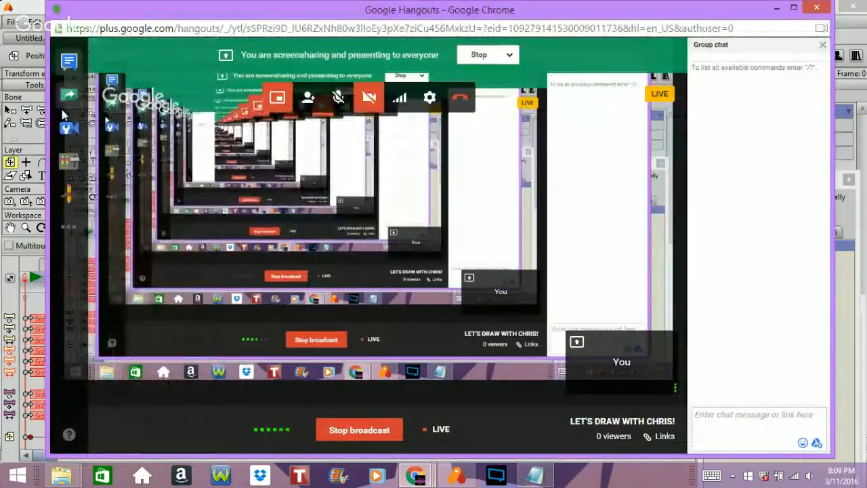
click(60, 101)
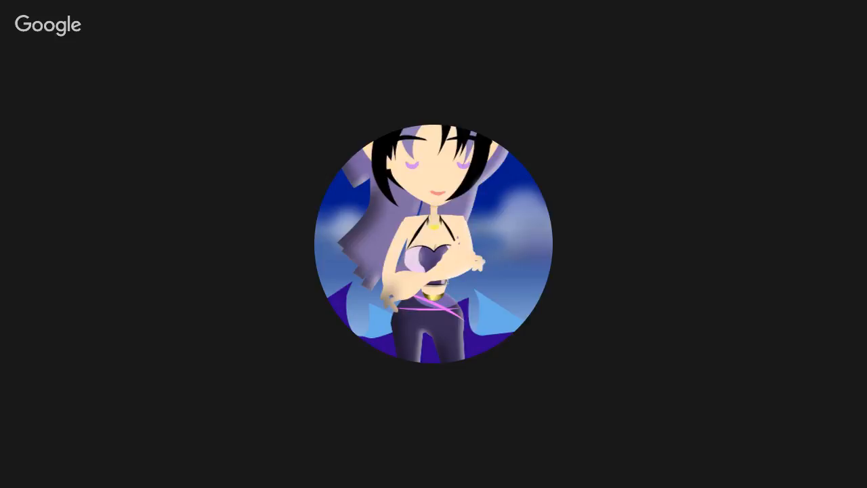